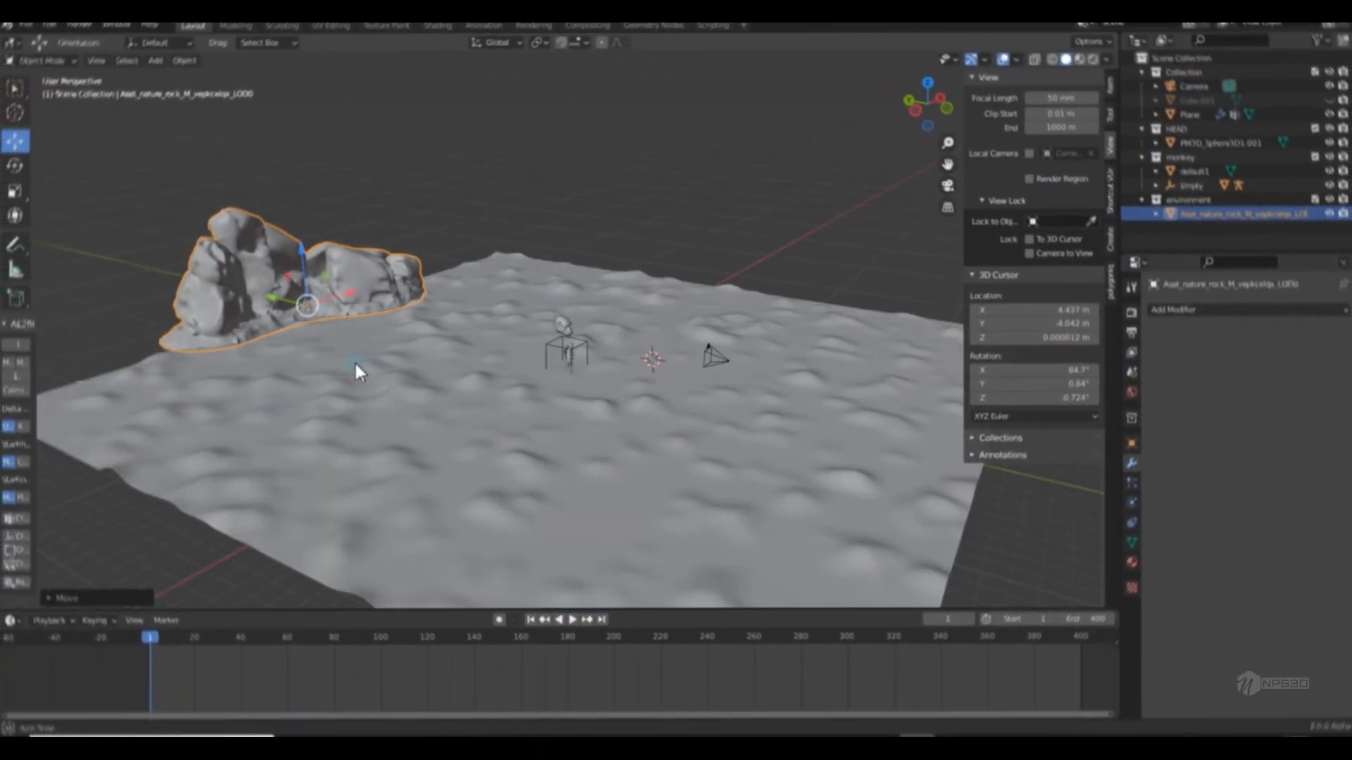
Move the rock formation along X toward the terrain's right rear corner and view the scene through the camera
{"action": "middle_click_drag", "start_coordinate": [355, 363], "coordinate": [295, 380]}
{"action": "left_click_drag", "start_coordinate": [588, 317], "coordinate": [737, 313]}
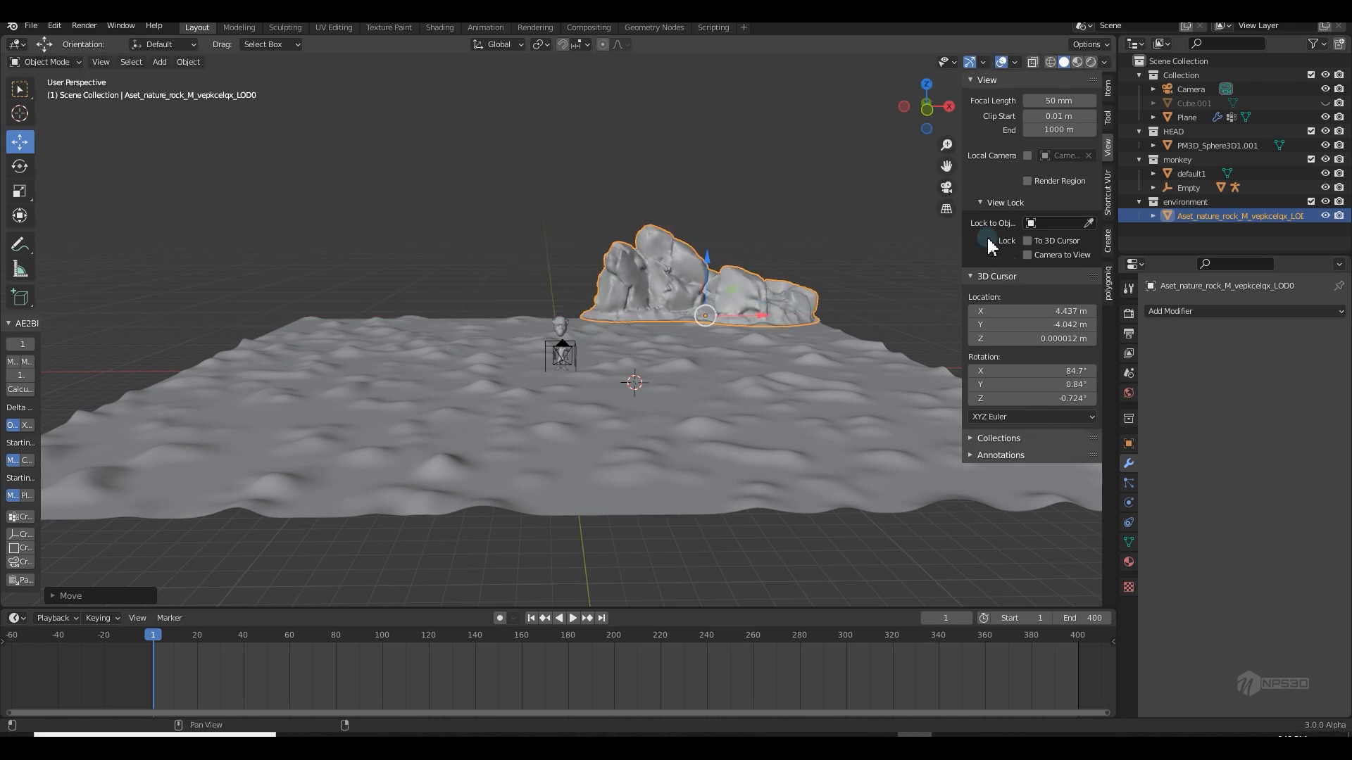
{"action": "left_click", "coordinate": [948, 187]}
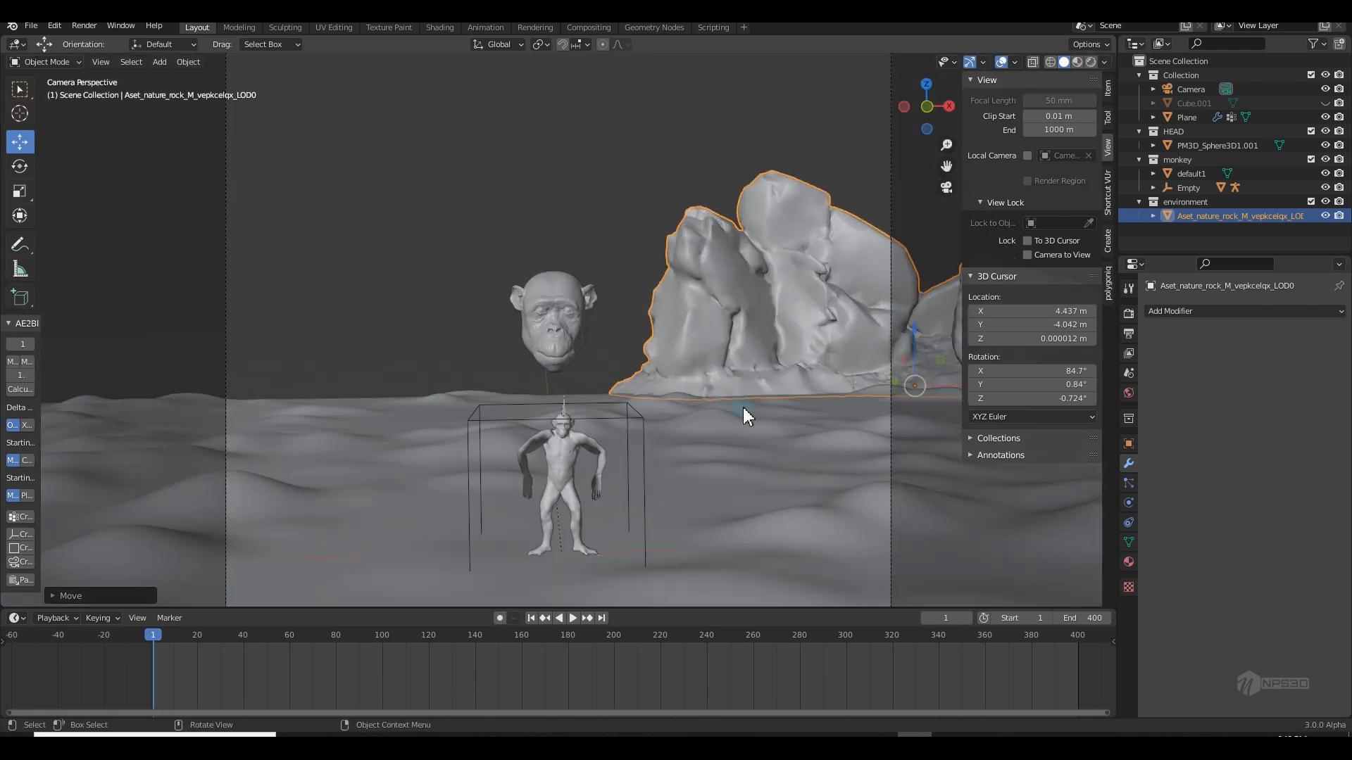
Duplicate the rock formation and place the copy about 28 m along negative X, on the other side of the monkey
{"action": "key", "text": "shift+d"}
{"action": "key", "text": "x"}
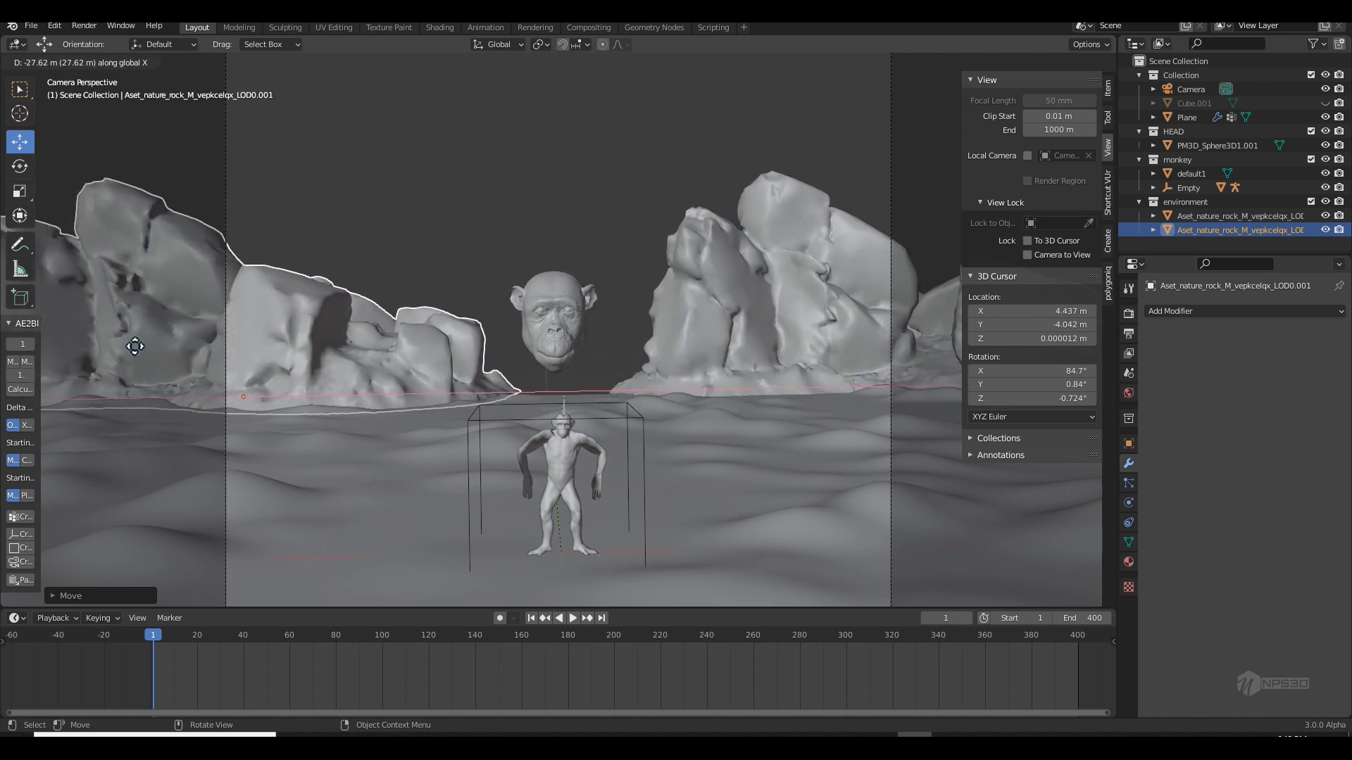
{"action": "left_click", "coordinate": [135, 345]}
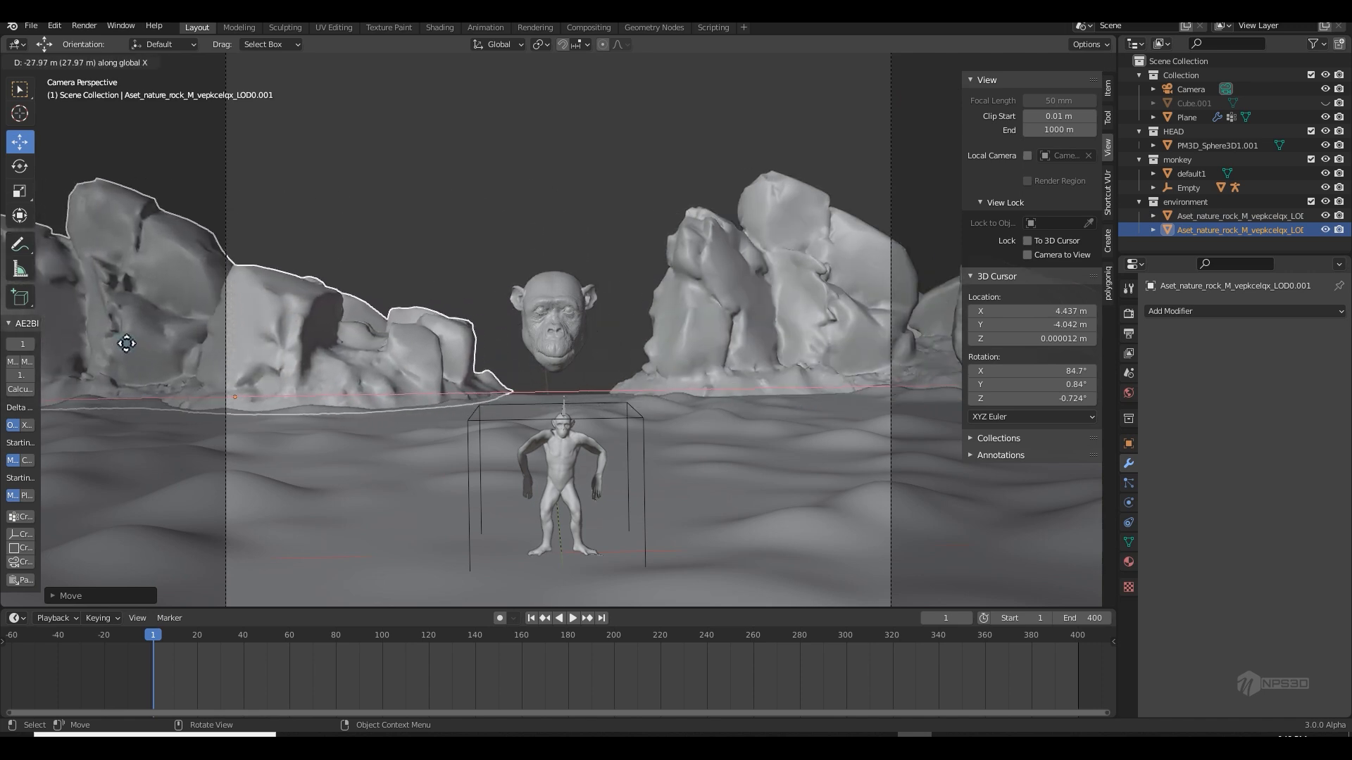
{"action": "left_click", "coordinate": [404, 229]}
Rotate the original rock formation about 174° around the global Z axis
{"action": "left_click", "coordinate": [777, 329]}
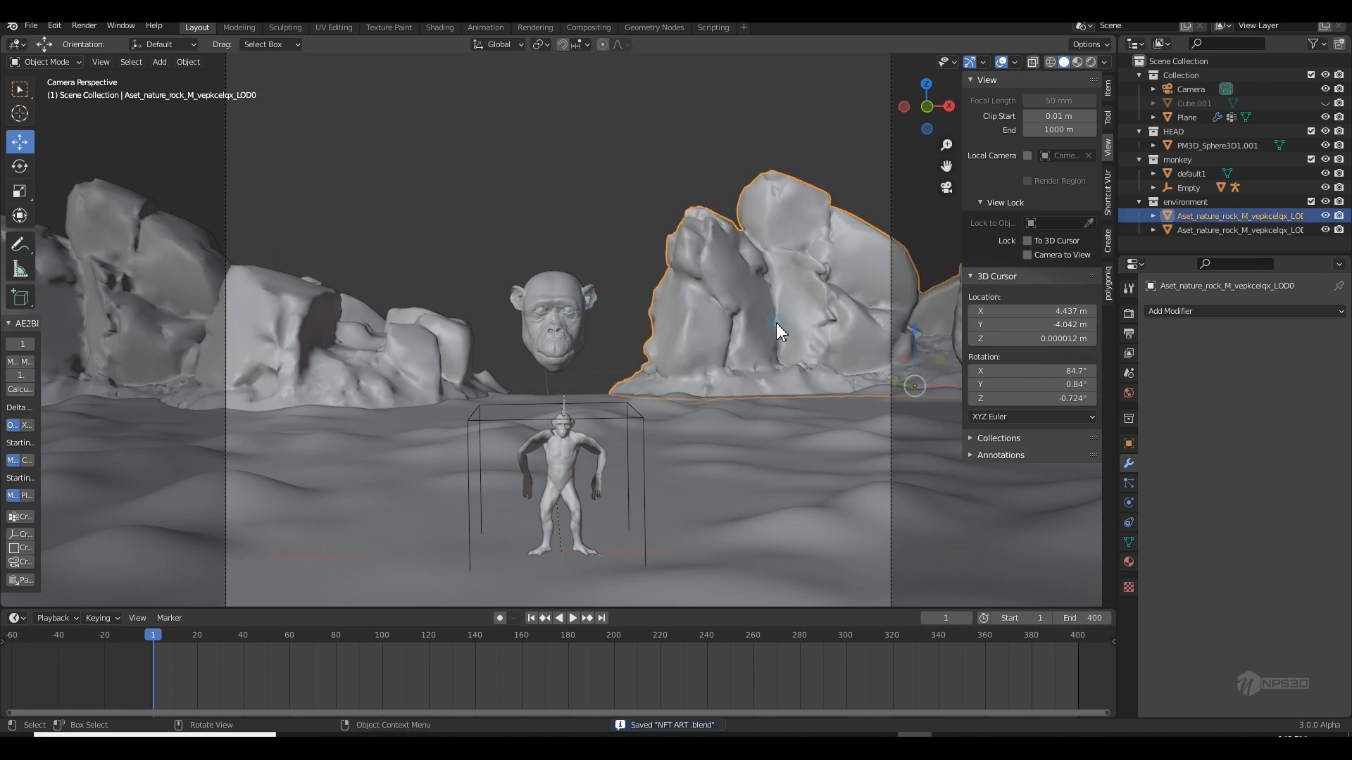
{"action": "key", "text": "r"}
{"action": "key", "text": "z"}
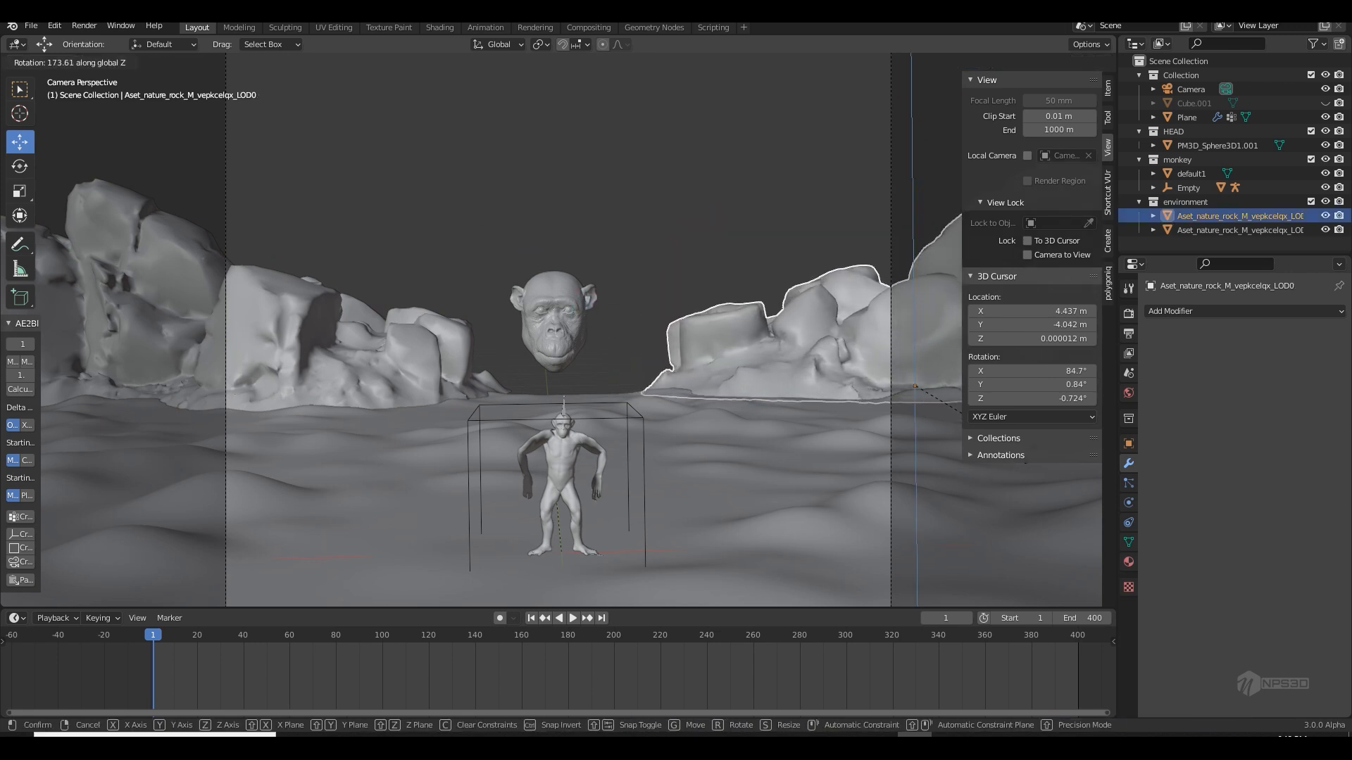
{"action": "left_click", "coordinate": [1042, 457]}
Add the vepkcelqx 4K Albedo, Normal_LOD0 and Roughness images as texture nodes in the mountain1 material
{"action": "left_click", "coordinate": [766, 224]}
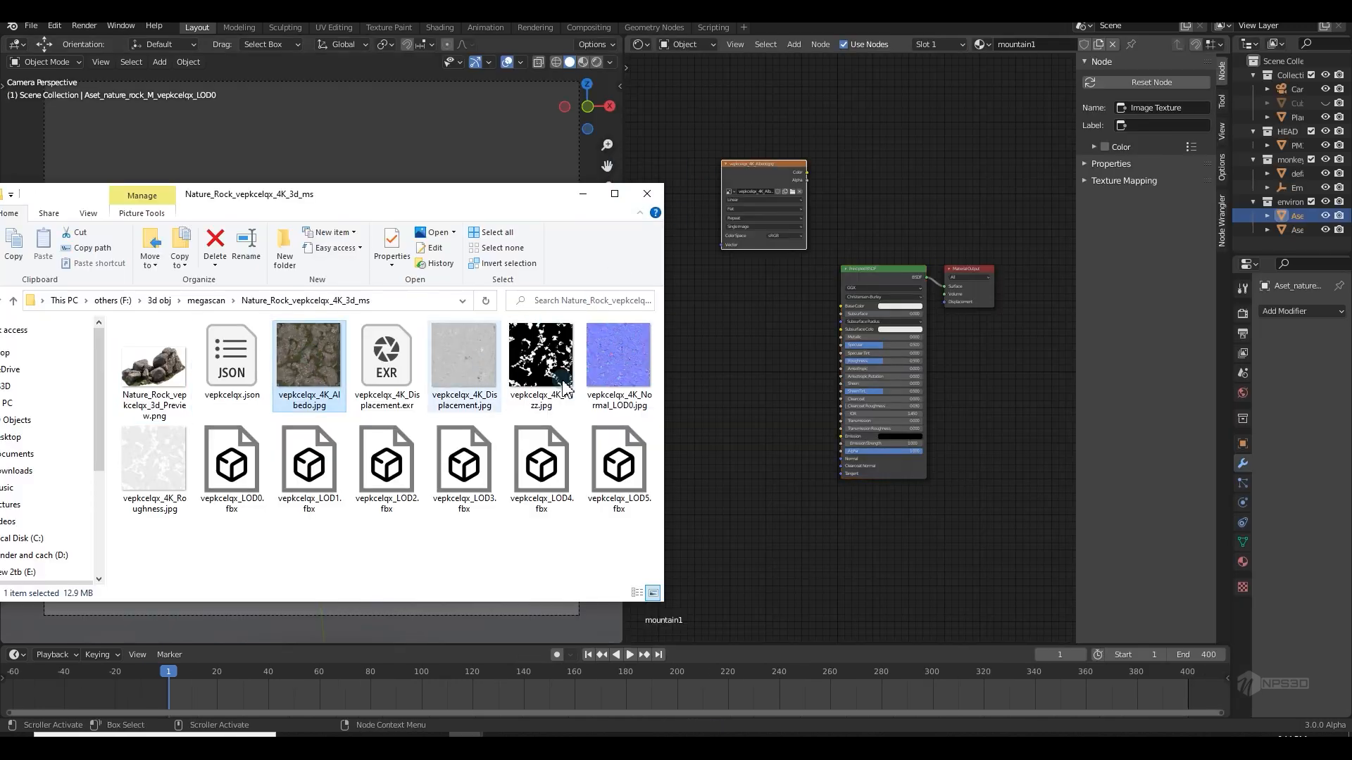
{"action": "left_click_drag", "start_coordinate": [619, 381], "coordinate": [731, 384]}
{"action": "left_click", "coordinate": [563, 384]}
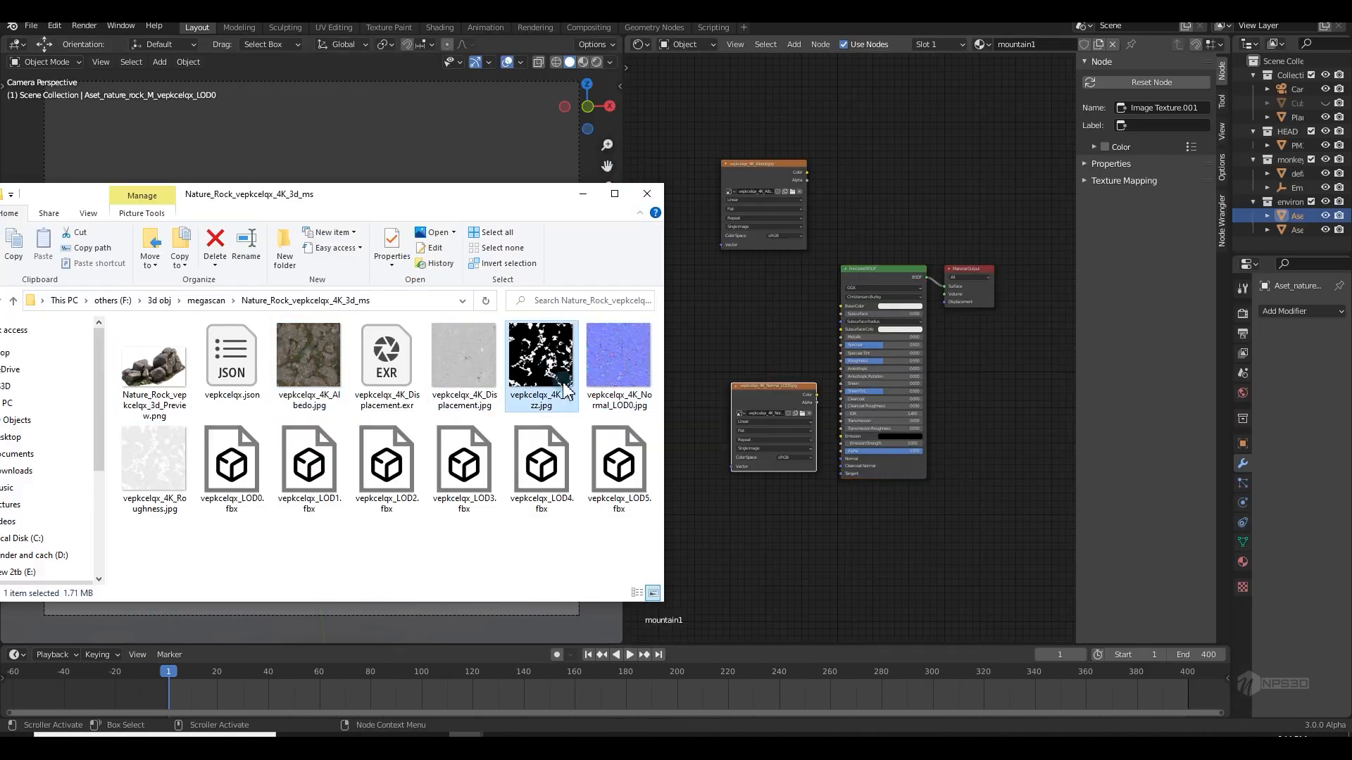
{"action": "left_click_drag", "start_coordinate": [159, 458], "coordinate": [695, 323]}
{"action": "left_click", "coordinate": [583, 194]}
Arrange the normal and albedo texture nodes in a column beside the mountain1 material's Principled BSDF
{"action": "left_click_drag", "start_coordinate": [789, 387], "coordinate": [740, 447]}
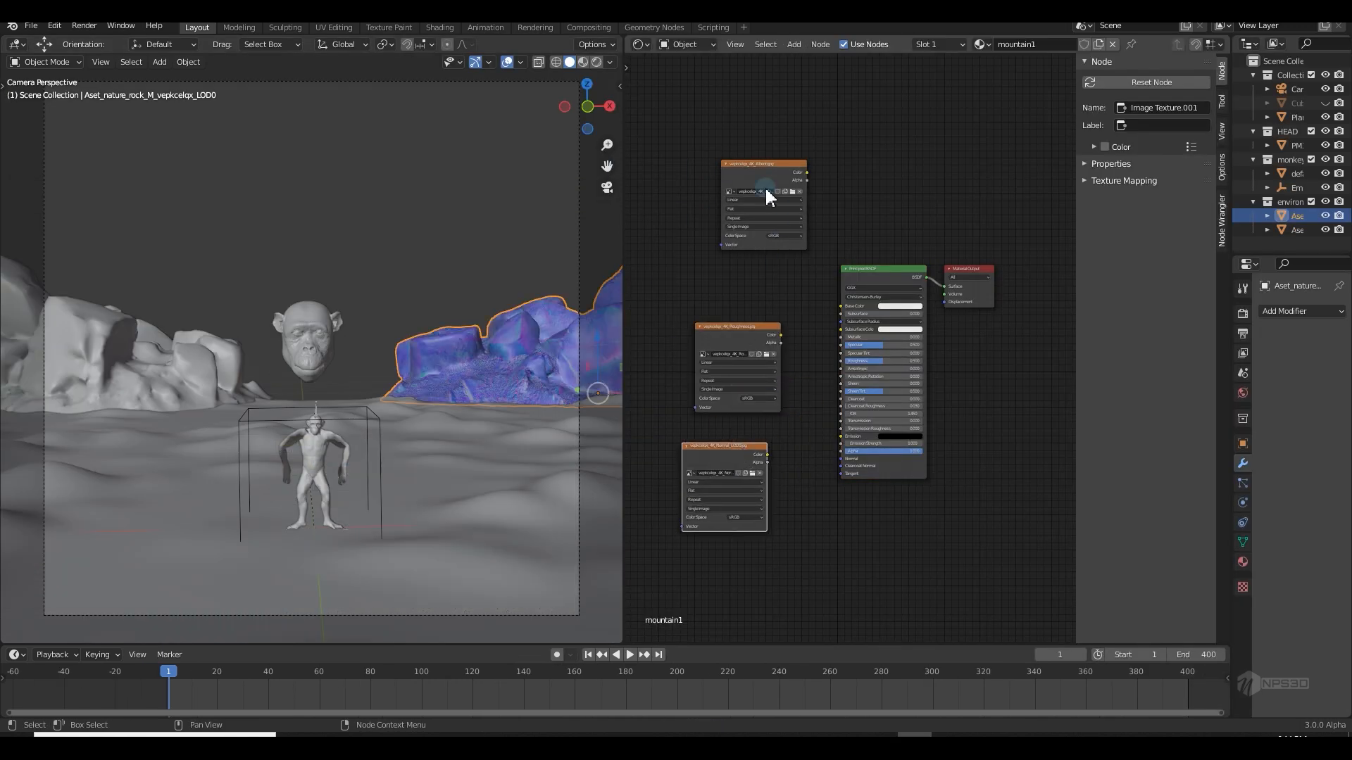
{"action": "left_click_drag", "start_coordinate": [764, 186], "coordinate": [727, 205]}
Inspect the rendered large monkey head, add a Decimate modifier to it and open the viewport options
{"action": "scroll", "coordinate": [747, 183], "scroll_direction": "up", "scroll_amount": 3}
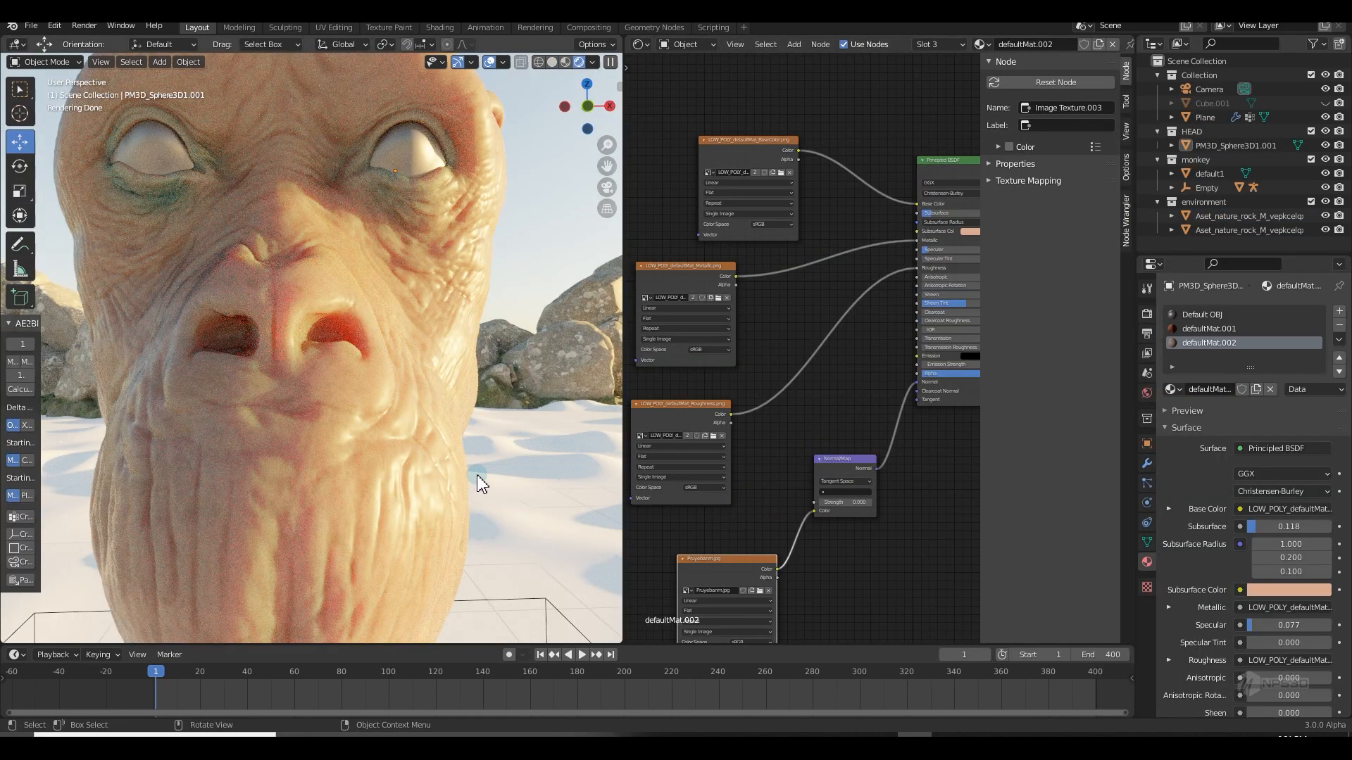
{"action": "scroll", "coordinate": [468, 461], "scroll_direction": "down", "scroll_amount": 5}
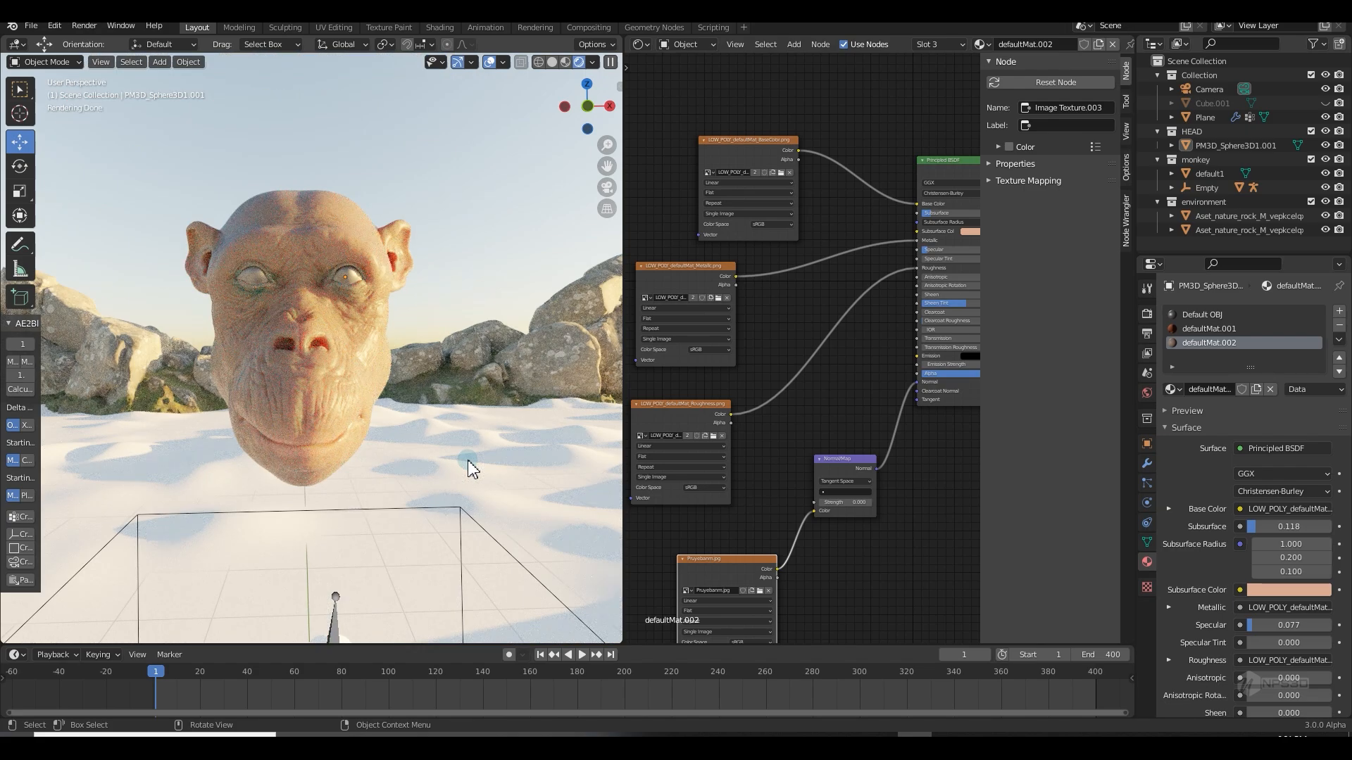
{"action": "scroll", "coordinate": [468, 467], "scroll_direction": "up", "scroll_amount": 4}
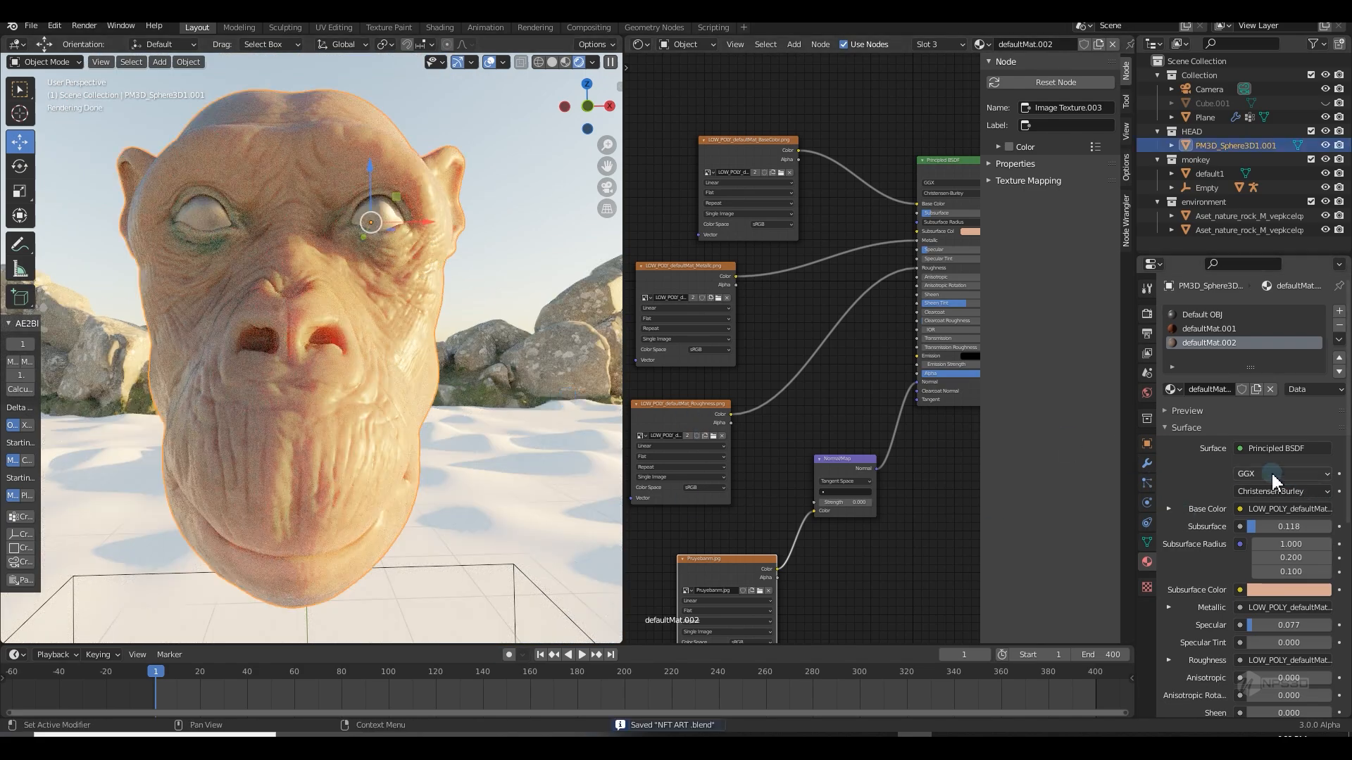
{"action": "left_click", "coordinate": [1146, 464]}
{"action": "left_click", "coordinate": [1197, 311]}
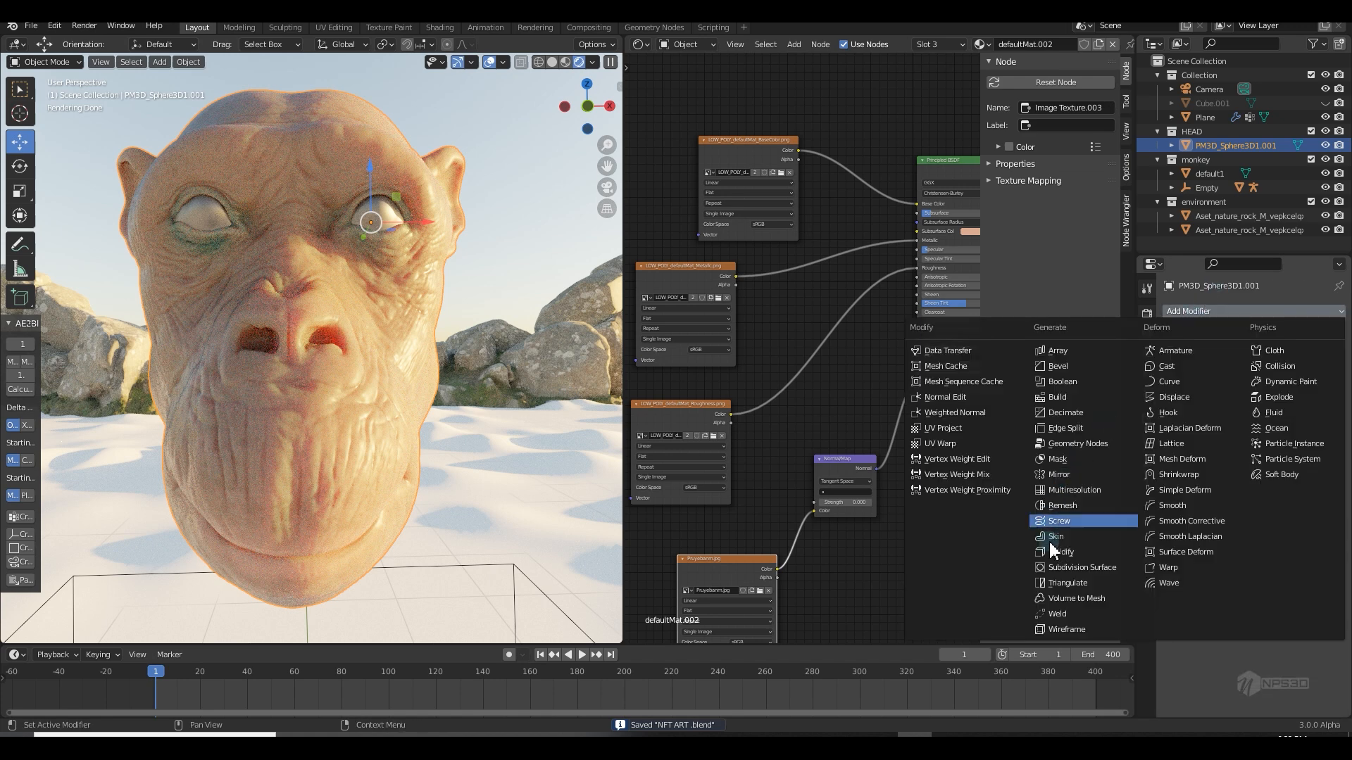
{"action": "left_click", "coordinate": [1083, 421]}
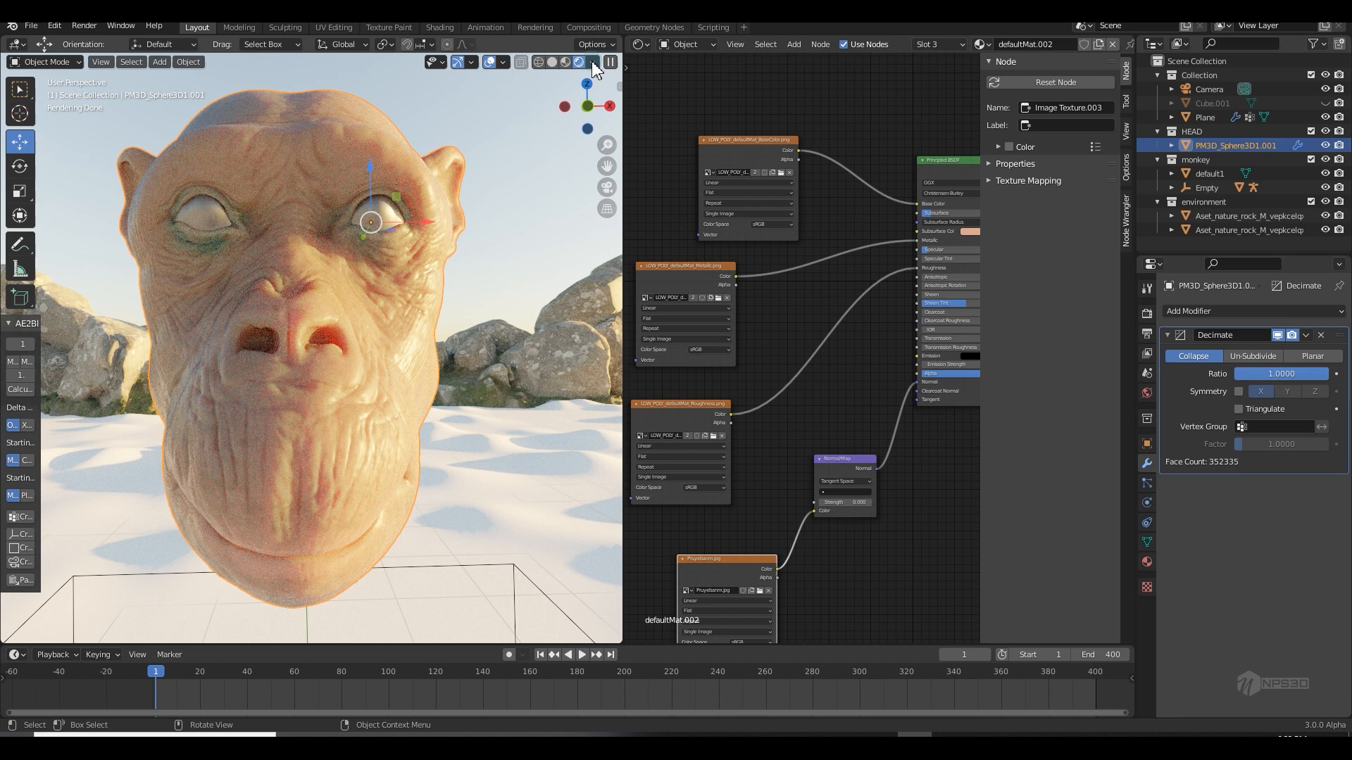
{"action": "left_click", "coordinate": [607, 45]}
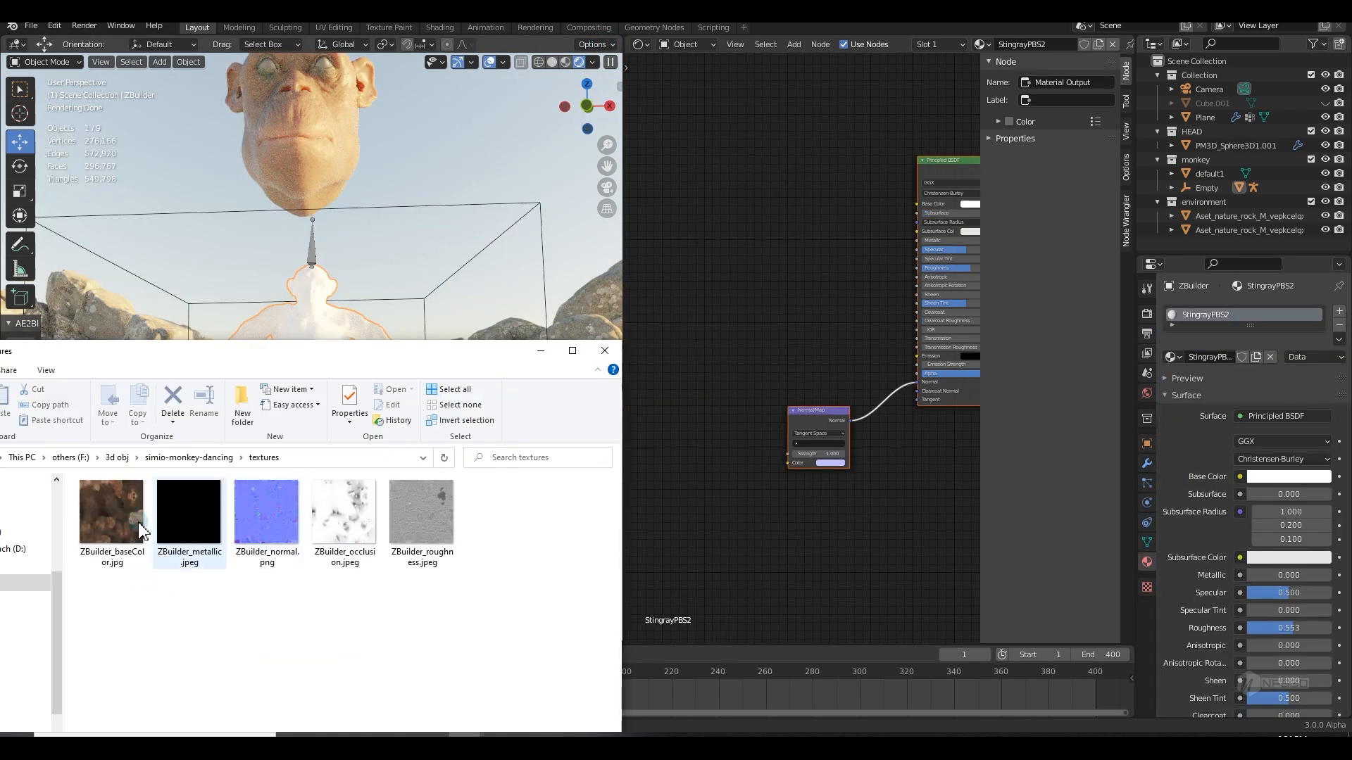
Add the ZBuilder baseColor, metallic, normal and roughness images as texture nodes in the StingrayPBS2 material
{"action": "left_click_drag", "start_coordinate": [421, 461], "coordinate": [694, 211]}
{"action": "left_click_drag", "start_coordinate": [200, 513], "coordinate": [533, 285]}
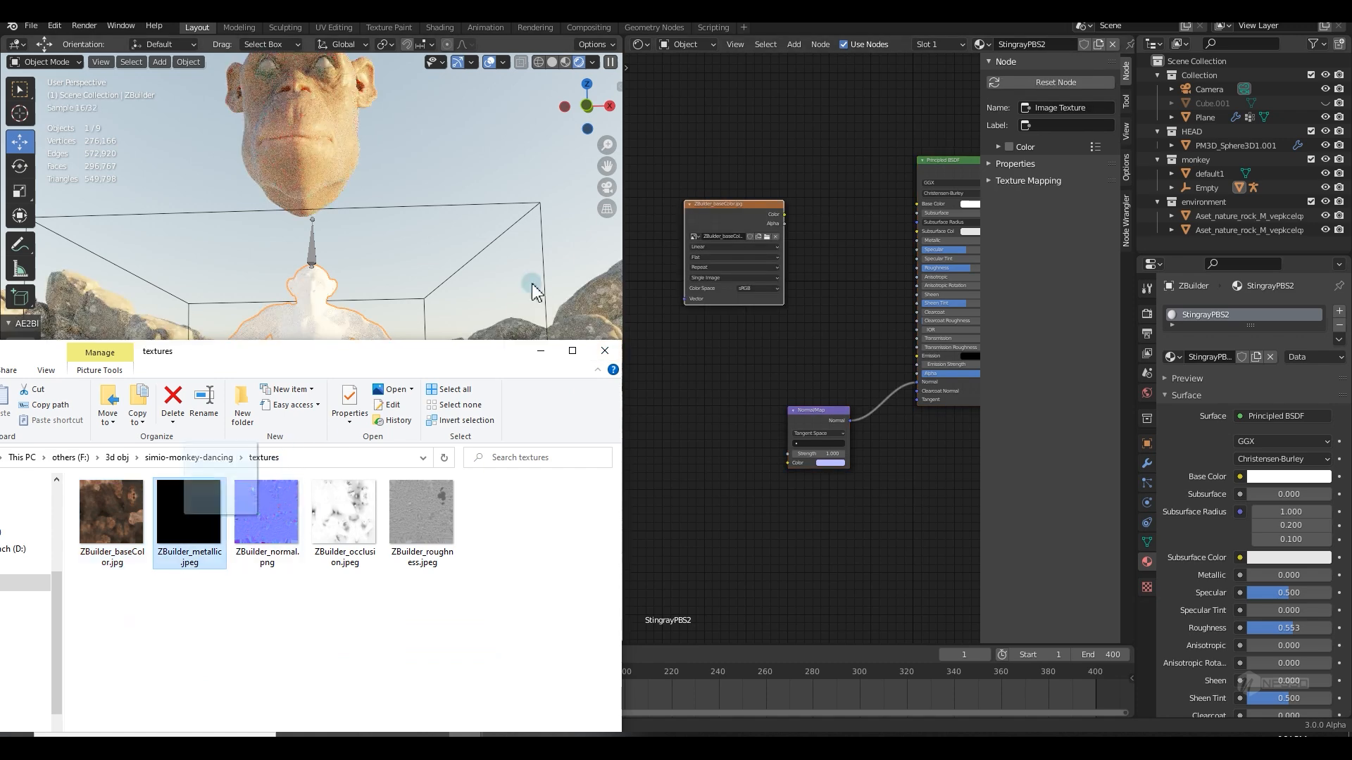
{"action": "left_click_drag", "start_coordinate": [697, 345], "coordinate": [695, 349]}
{"action": "left_click_drag", "start_coordinate": [276, 531], "coordinate": [694, 608]}
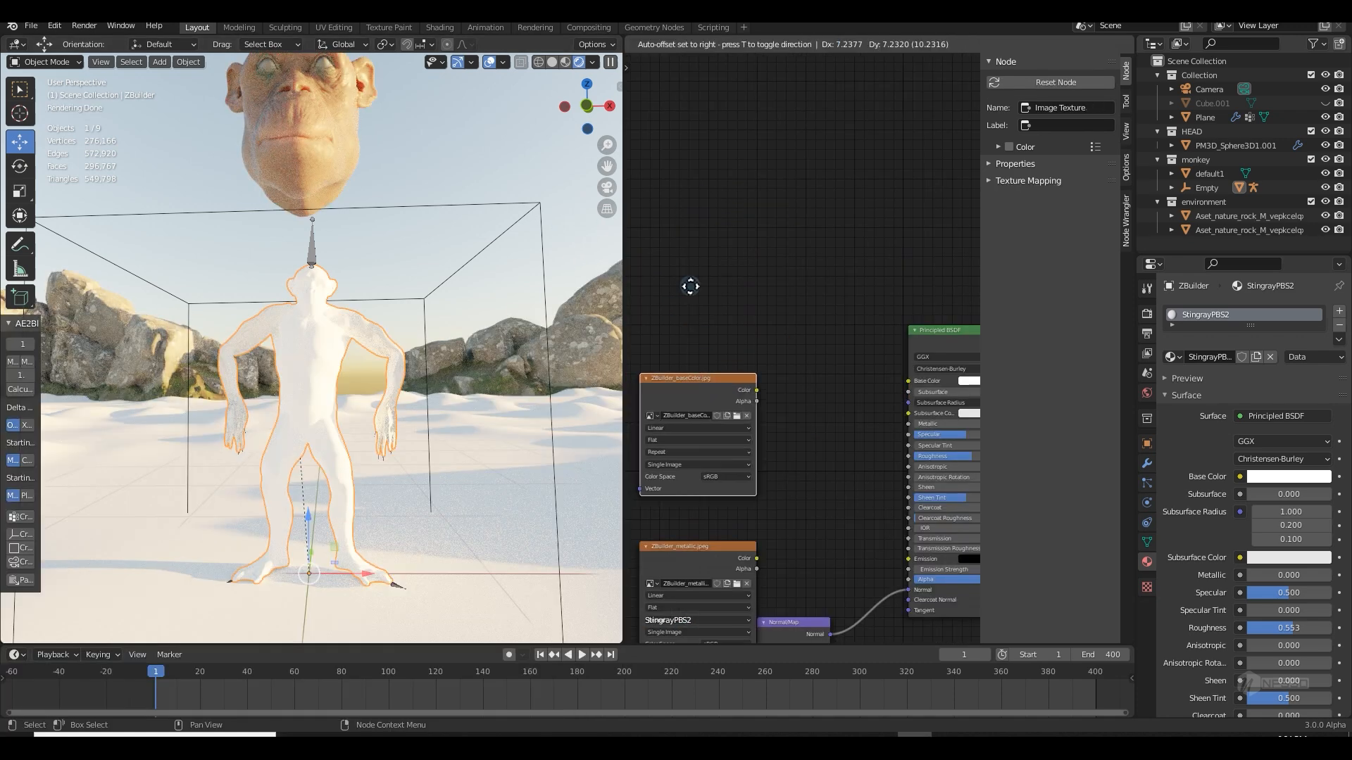
Connect the ZBuilder_baseColor texture to Base Color and the ZBuilder_metallic texture to Metallic on the Principled BSDF
{"action": "left_click_drag", "start_coordinate": [691, 286], "coordinate": [688, 278]}
{"action": "left_click_drag", "start_coordinate": [744, 285], "coordinate": [843, 360]}
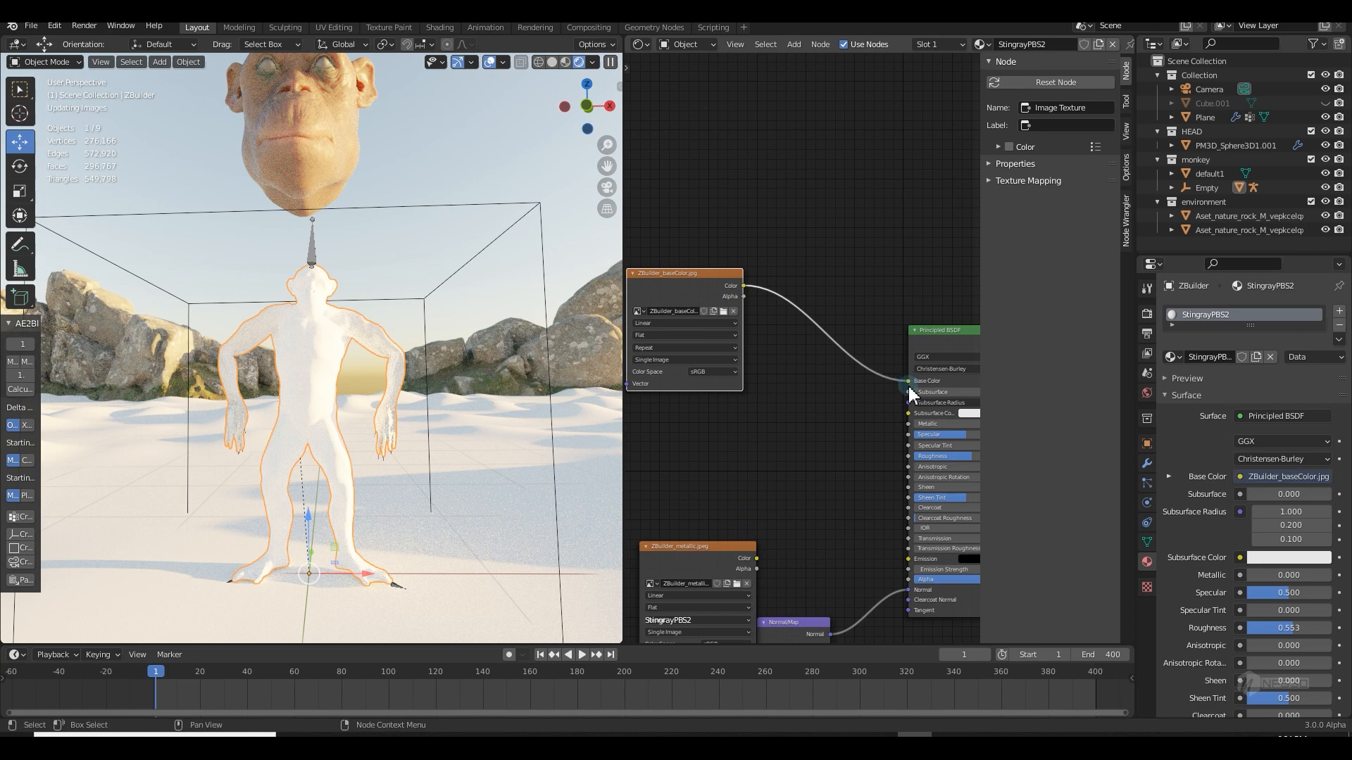
{"action": "left_click_drag", "start_coordinate": [752, 561], "coordinate": [739, 442]}
{"action": "left_click_drag", "start_coordinate": [908, 425], "coordinate": [908, 425]}
Place the ZBuilder_roughness texture below the metallic one and connect its color to the Principled BSDF's Roughness
{"action": "middle_click_drag", "start_coordinate": [791, 563], "coordinate": [814, 459]}
{"action": "middle_click_drag", "start_coordinate": [730, 640], "coordinate": [784, 606]}
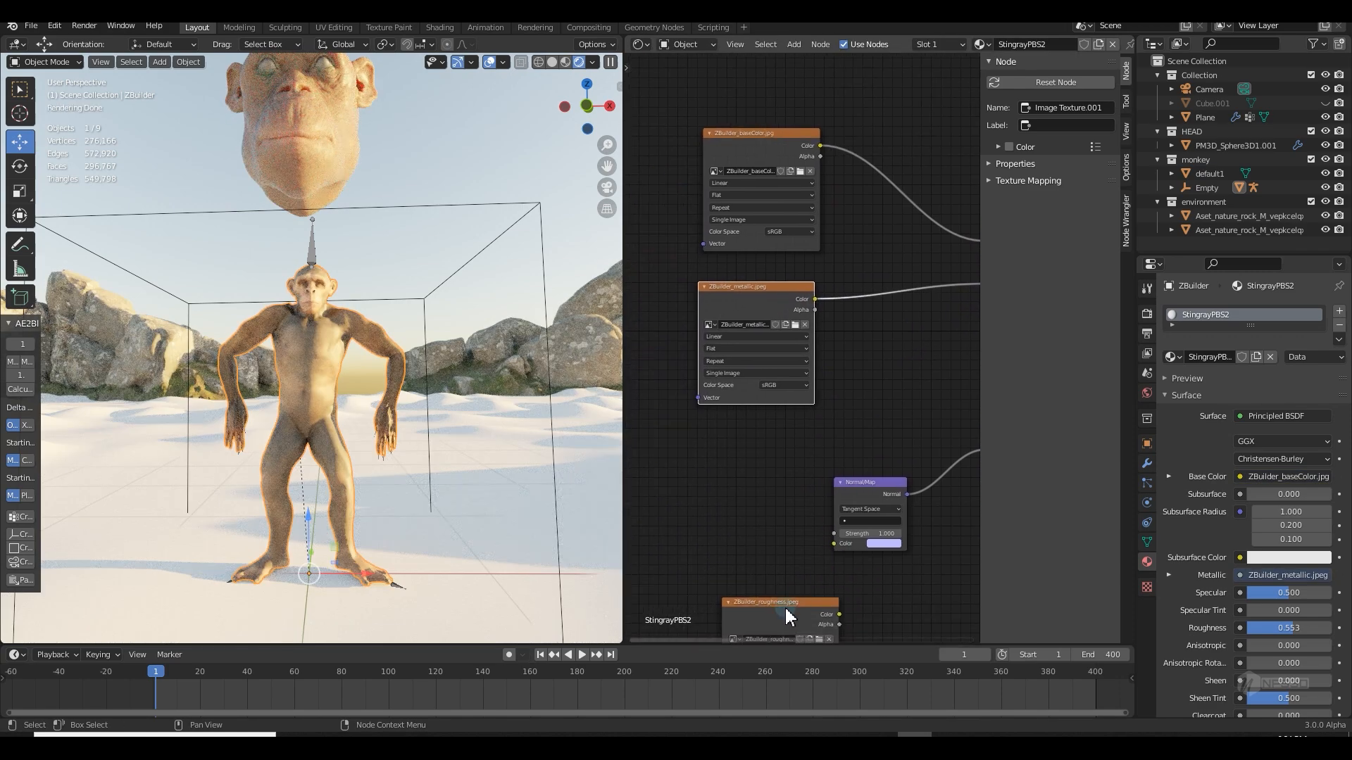
{"action": "left_click_drag", "start_coordinate": [784, 606], "coordinate": [693, 432]}
{"action": "middle_click_drag", "start_coordinate": [694, 432], "coordinate": [660, 488]}
{"action": "left_click_drag", "start_coordinate": [962, 378], "coordinate": [956, 372]}
Reposition the Normal Map node and the ZBuilder_normal texture, and wire the texture into the Normal Map
{"action": "middle_click_drag", "start_coordinate": [894, 414], "coordinate": [878, 344]}
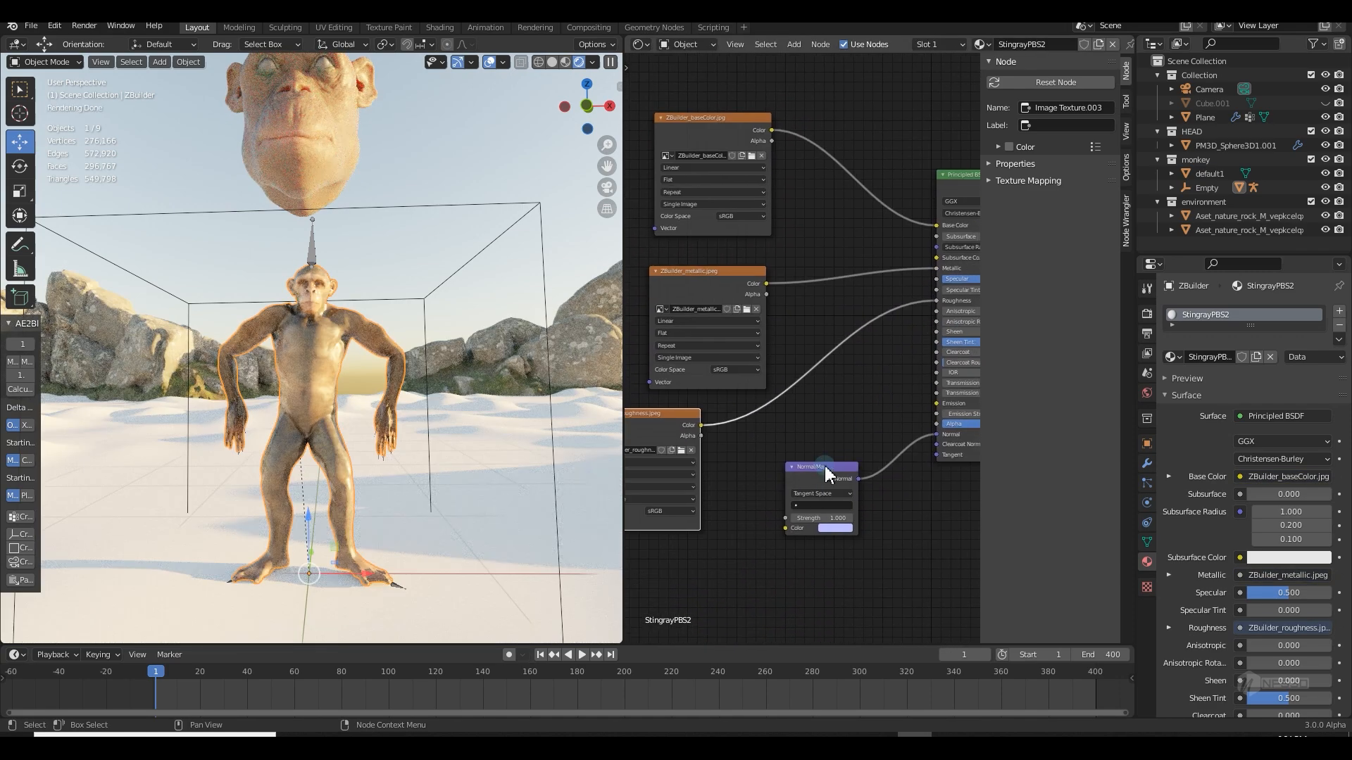
{"action": "left_click_drag", "start_coordinate": [823, 467], "coordinate": [862, 485]}
{"action": "middle_click_drag", "start_coordinate": [861, 485], "coordinate": [882, 351]}
{"action": "left_click_drag", "start_coordinate": [710, 558], "coordinate": [647, 463]}
{"action": "left_click_drag", "start_coordinate": [848, 422], "coordinate": [845, 414]}
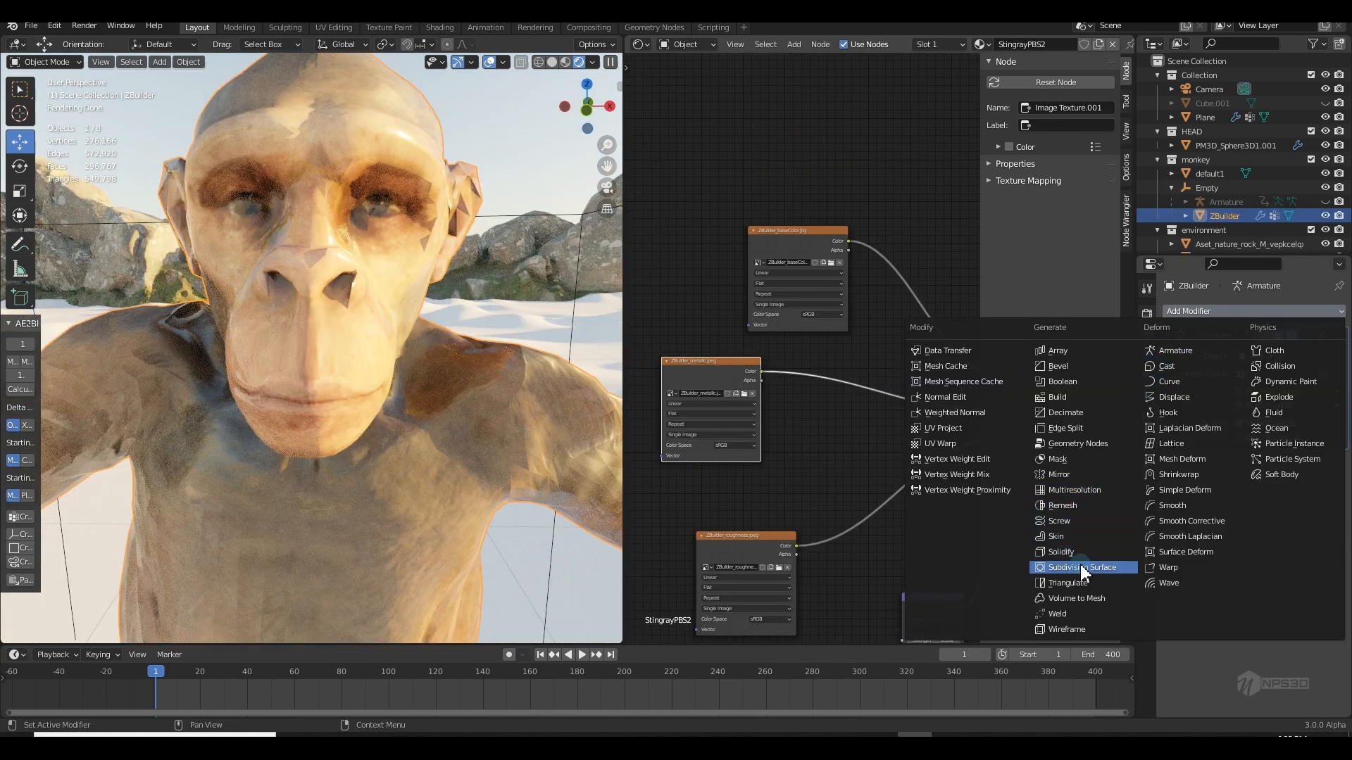
Add a Subdivision Surface modifier to the ZBuilder monkey body and shade it smooth
{"action": "left_click", "coordinate": [1080, 566]}
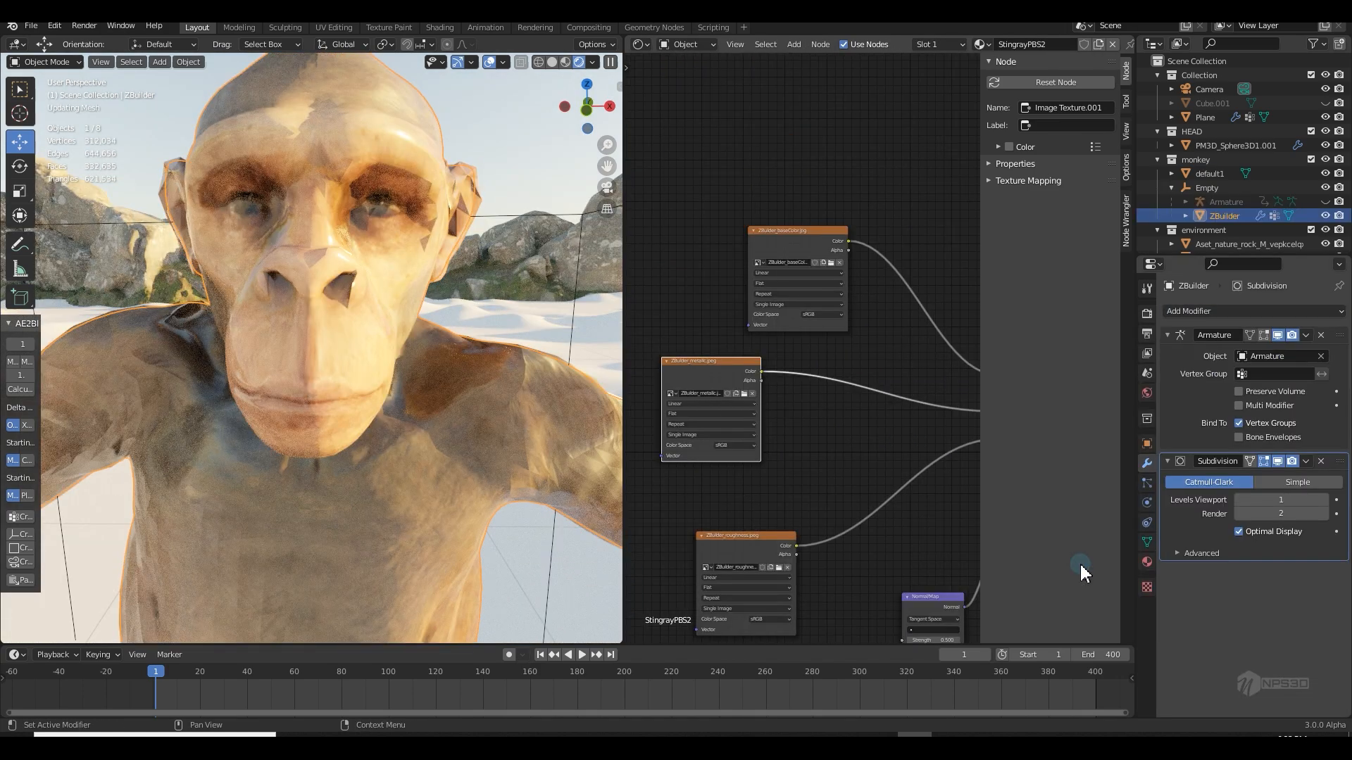
{"action": "scroll", "coordinate": [443, 409], "scroll_direction": "down", "scroll_amount": 7}
{"action": "middle_click_drag", "start_coordinate": [444, 412], "coordinate": [452, 410]}
{"action": "right_click", "coordinate": [341, 341]}
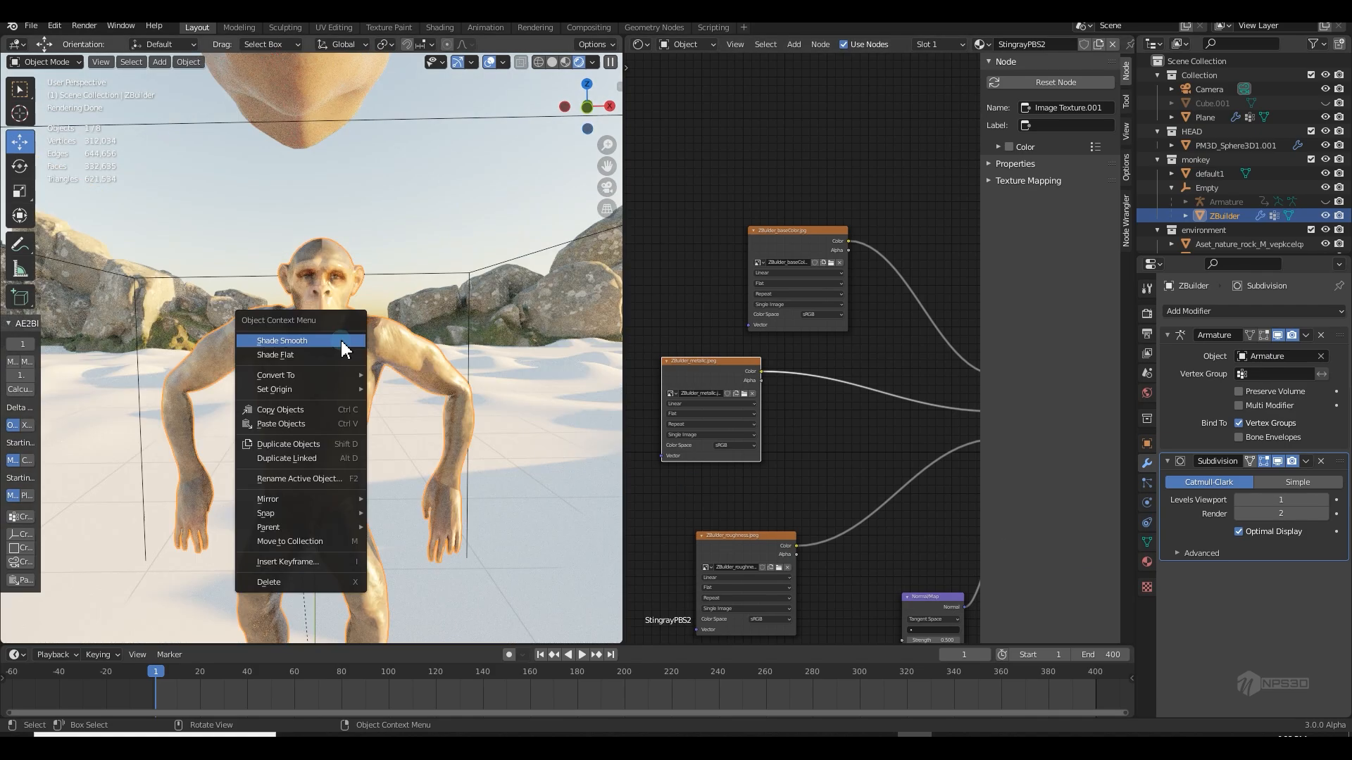
{"action": "left_click", "coordinate": [346, 351]}
{"action": "scroll", "coordinate": [357, 357], "scroll_direction": "up", "scroll_amount": 4}
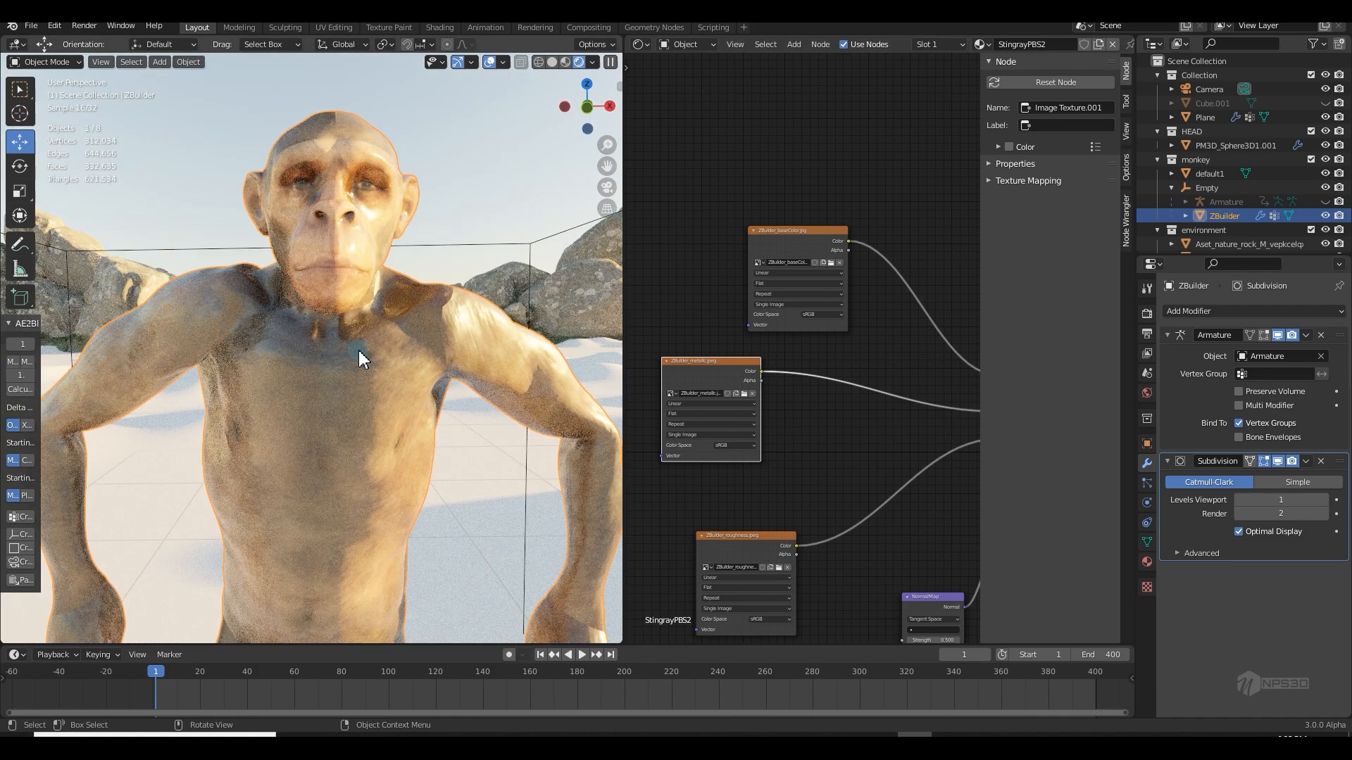
{"action": "scroll", "coordinate": [359, 359], "scroll_direction": "down", "scroll_amount": 6}
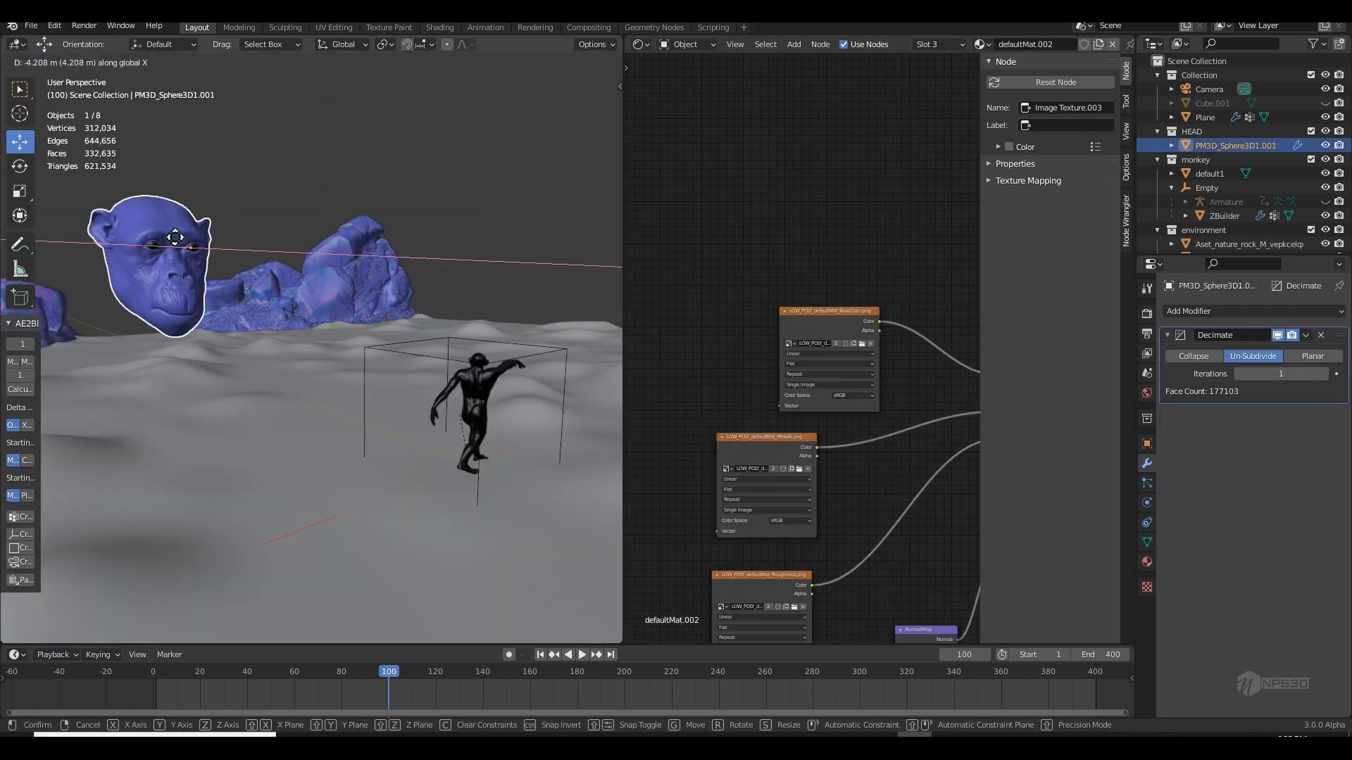
Reposition the large monkey head along negative X, resize it and rotate it about the X axis
{"action": "left_click", "coordinate": [162, 274]}
{"action": "key", "text": "s"}
{"action": "left_click", "coordinate": [246, 317]}
{"action": "middle_click_drag", "start_coordinate": [247, 317], "coordinate": [320, 393]}
{"action": "key", "text": "s"}
{"action": "left_click", "coordinate": [396, 395]}
{"action": "key", "text": "r"}
{"action": "key", "text": "x"}
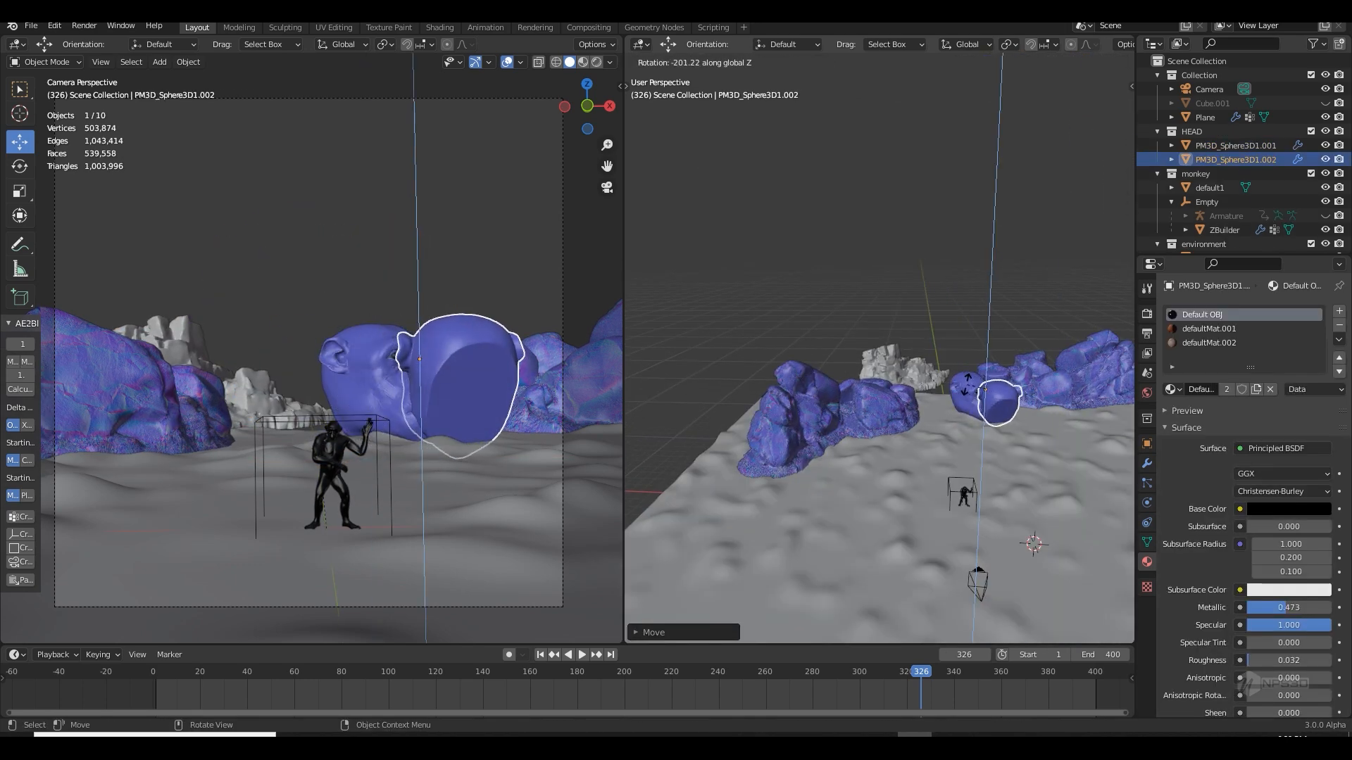
Rotate the duplicate head around Z to face the opposite way and move it about 5.7 m along negative X
{"action": "left_click", "coordinate": [985, 395]}
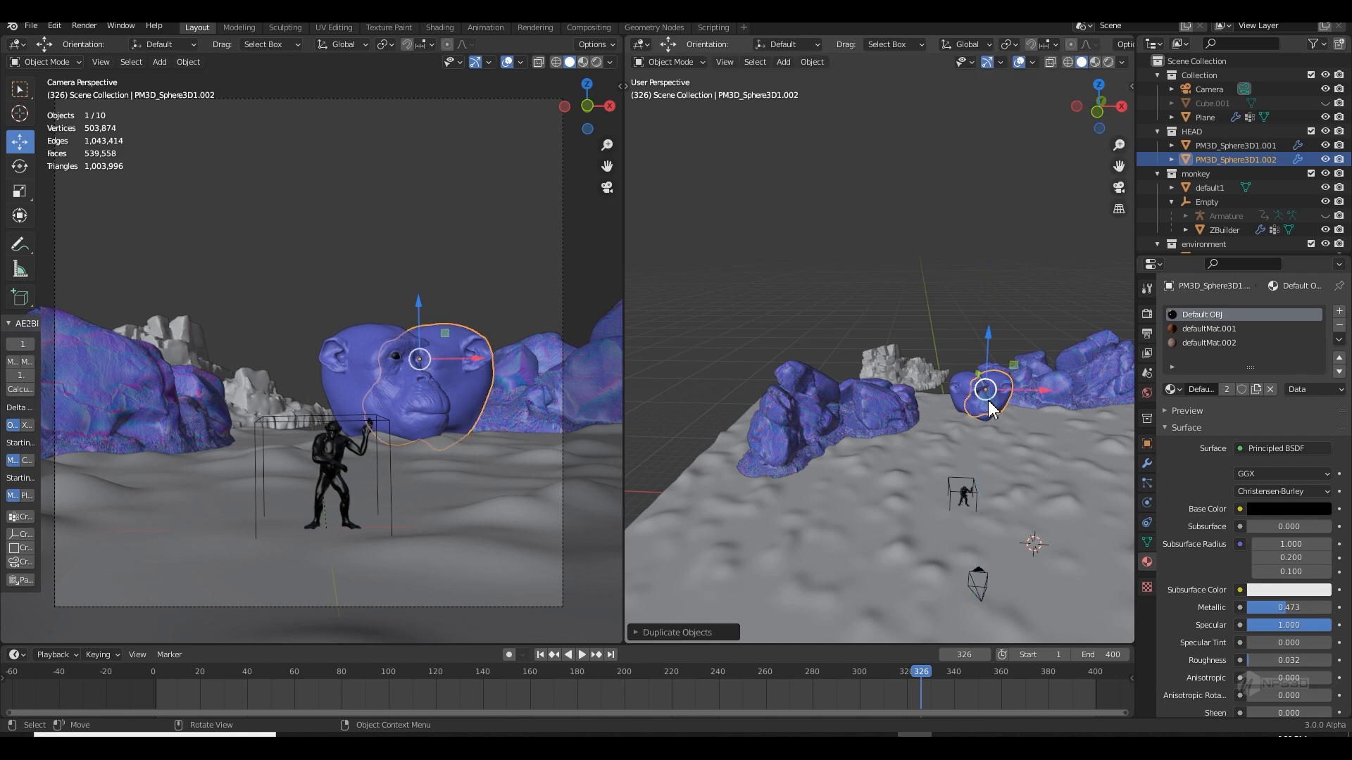
{"action": "key", "text": "shift+d"}
{"action": "key", "text": "x"}
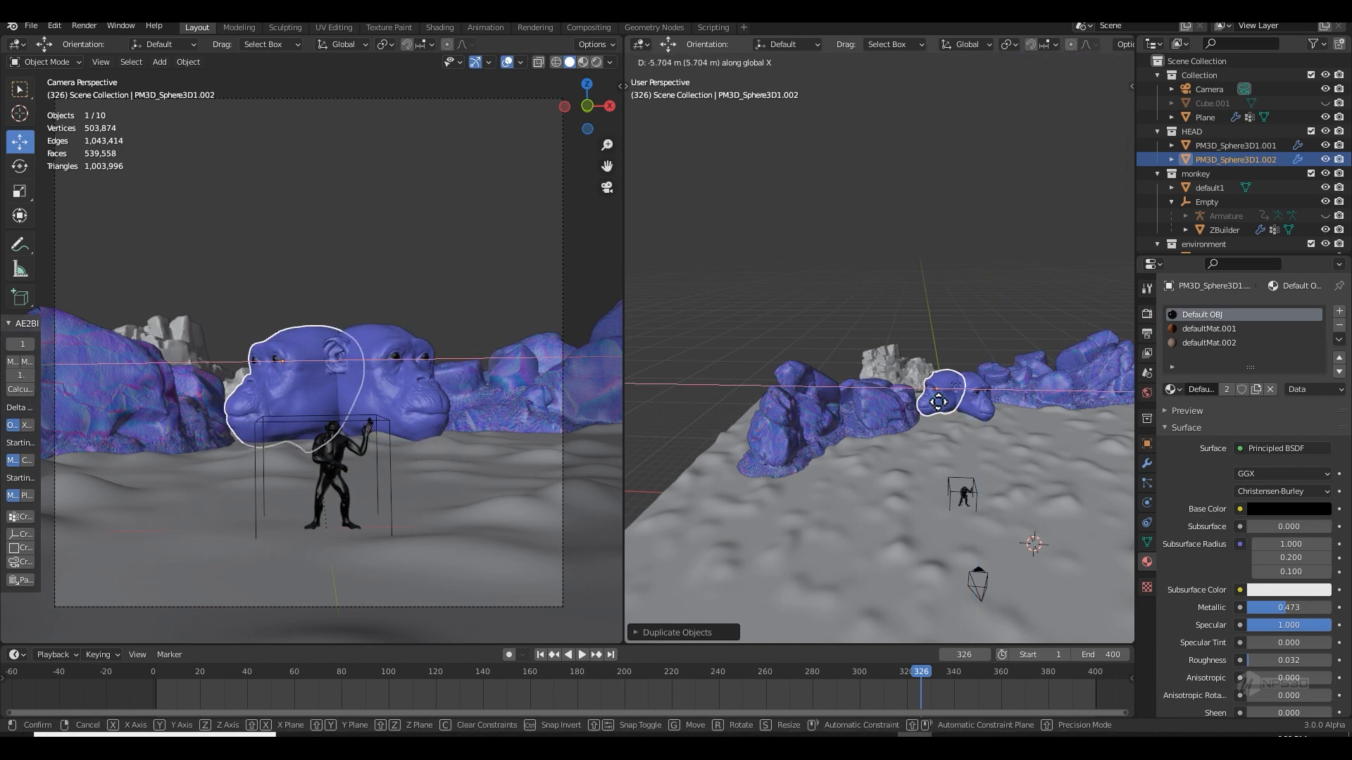
{"action": "left_click", "coordinate": [936, 402]}
Save the file and move the untextured grey rock formation within the area behind the purple rocks
{"action": "left_click", "coordinate": [796, 418]}
{"action": "left_click", "coordinate": [883, 363]}
{"action": "key", "text": "ctrl+s"}
{"action": "middle_click_drag", "start_coordinate": [897, 338], "coordinate": [986, 412]}
{"action": "key", "text": "g"}
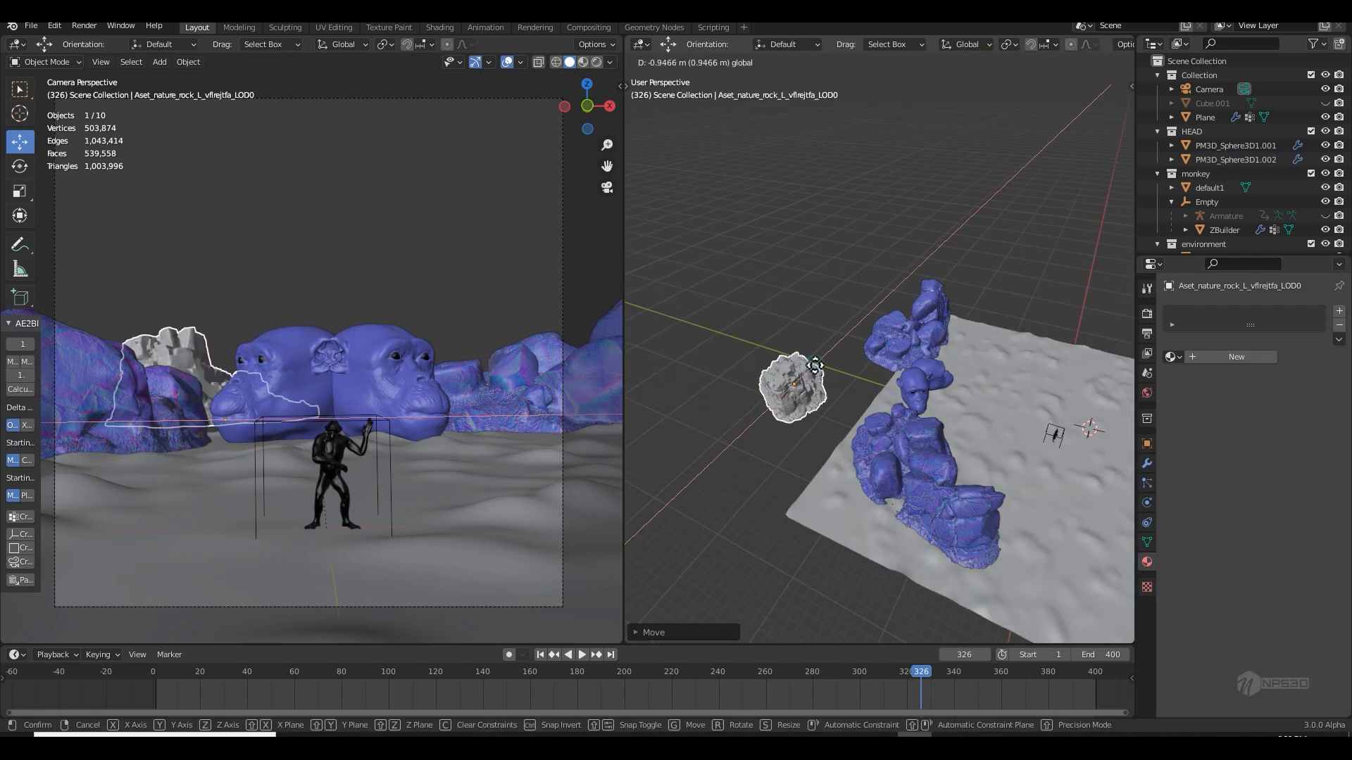
{"action": "left_click", "coordinate": [813, 368]}
Duplicate the grey rock formation and place the copy behind the rocks on the right of the camera view
{"action": "key", "text": "shift+d"}
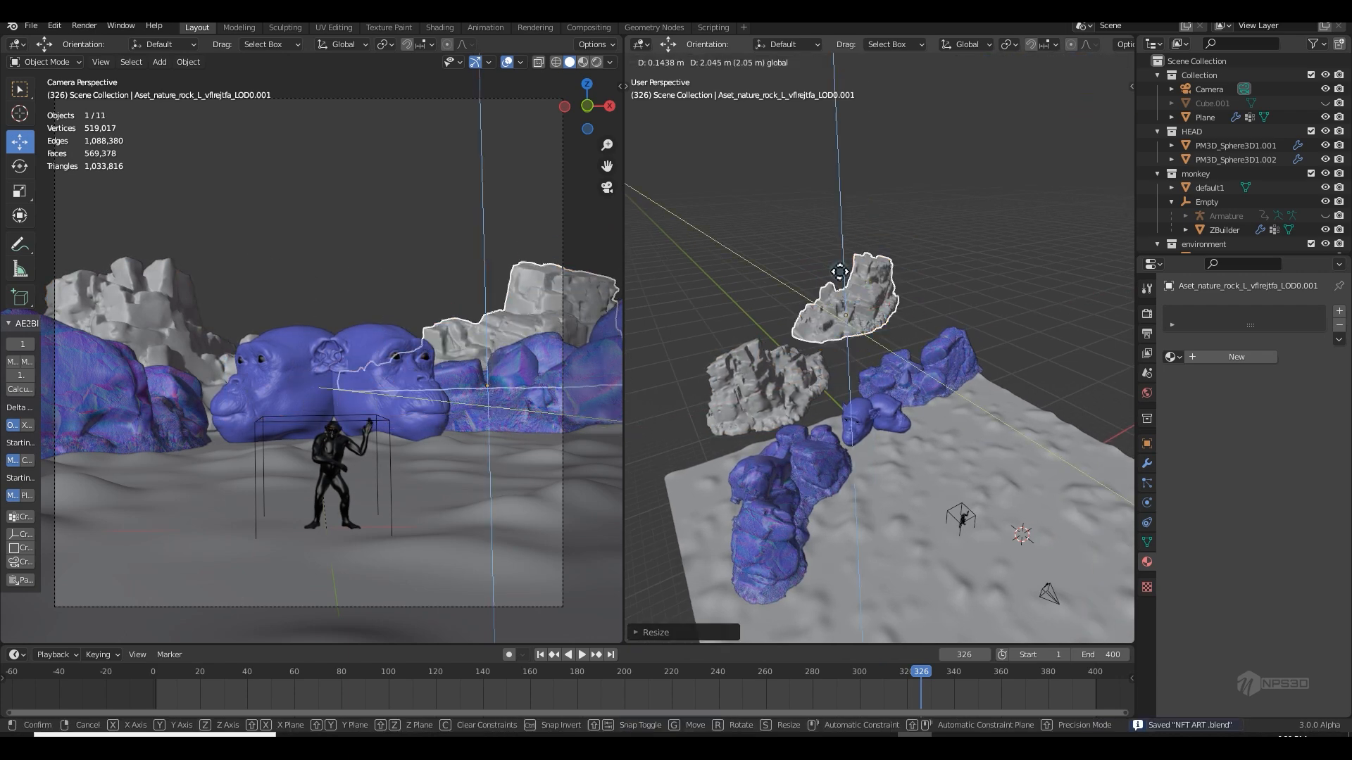
{"action": "left_click", "coordinate": [854, 301]}
{"action": "left_click", "coordinate": [852, 301]}
Split off a Shader Editor below the second viewport and create a material named MOUNTAIN 2 for the grey rock
{"action": "left_click_drag", "start_coordinate": [626, 642], "coordinate": [651, 380]}
{"action": "left_click", "coordinate": [641, 389]}
{"action": "left_click", "coordinate": [673, 444]}
{"action": "left_click", "coordinate": [1017, 389]}
{"action": "double_click", "coordinate": [1021, 389]}
{"action": "type", "text": "MOUNTAIN 2"}
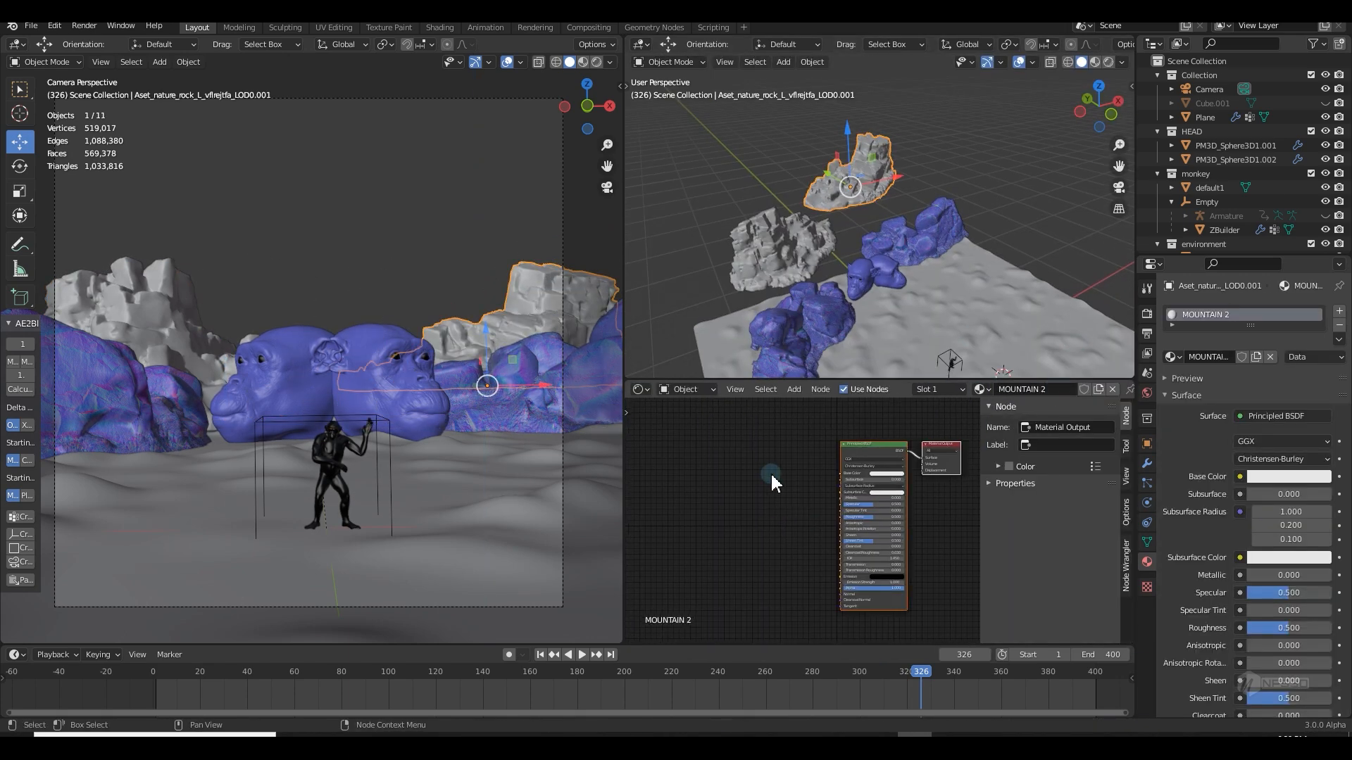
Add the grey rock's three texture images as nodes in the MOUNTAIN 2 material
{"action": "left_click_drag", "start_coordinate": [305, 398], "coordinate": [713, 458]}
{"action": "left_click_drag", "start_coordinate": [538, 398], "coordinate": [693, 563]}
{"action": "left_click_drag", "start_coordinate": [615, 397], "coordinate": [752, 595]}
{"action": "left_click", "coordinate": [580, 234]}
Connect the MOUNTAIN 2 textures to the shader, adding a Normal Map node for the normal texture
{"action": "left_click_drag", "start_coordinate": [819, 447], "coordinate": [858, 440]}
{"action": "key", "text": "shift+a"}
{"action": "left_click", "coordinate": [852, 522]}
{"action": "type", "text": "nor"}
{"action": "left_click_drag", "start_coordinate": [752, 549], "coordinate": [816, 576]}
Assign the existing MOUNTAIN 2 material to the other grey rock formation
{"action": "left_click", "coordinate": [783, 250]}
{"action": "left_click", "coordinate": [1172, 357]}
Reposition one of the large monkey heads so the pair overlaps behind the monkey, and save the file
{"action": "left_click", "coordinate": [860, 278]}
{"action": "left_click_drag", "start_coordinate": [860, 278], "coordinate": [838, 266]}
{"action": "left_click", "coordinate": [999, 187]}
{"action": "key", "text": "ctrl+s"}
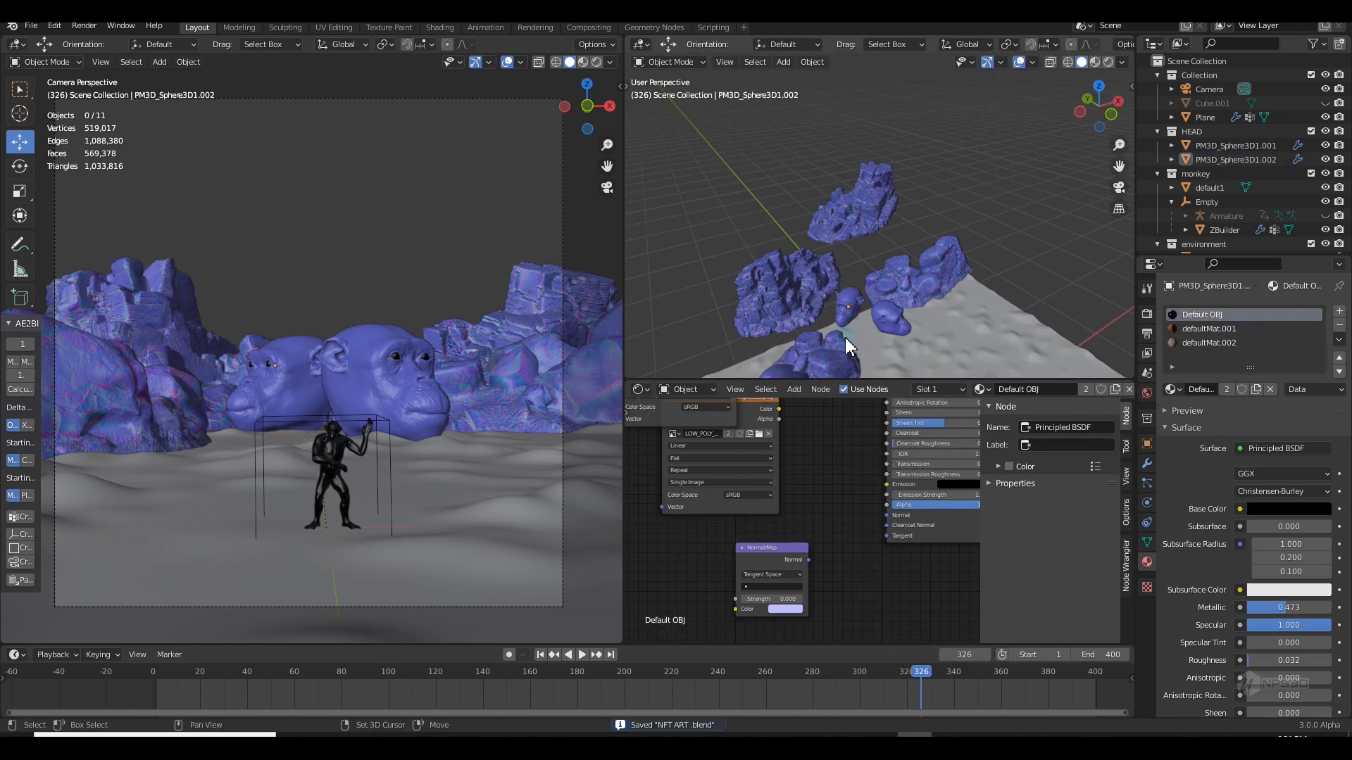
{"action": "middle_click_drag", "start_coordinate": [848, 348], "coordinate": [833, 286]}
{"action": "left_click", "coordinate": [830, 281]}
{"action": "left_click", "coordinate": [1022, 166]}
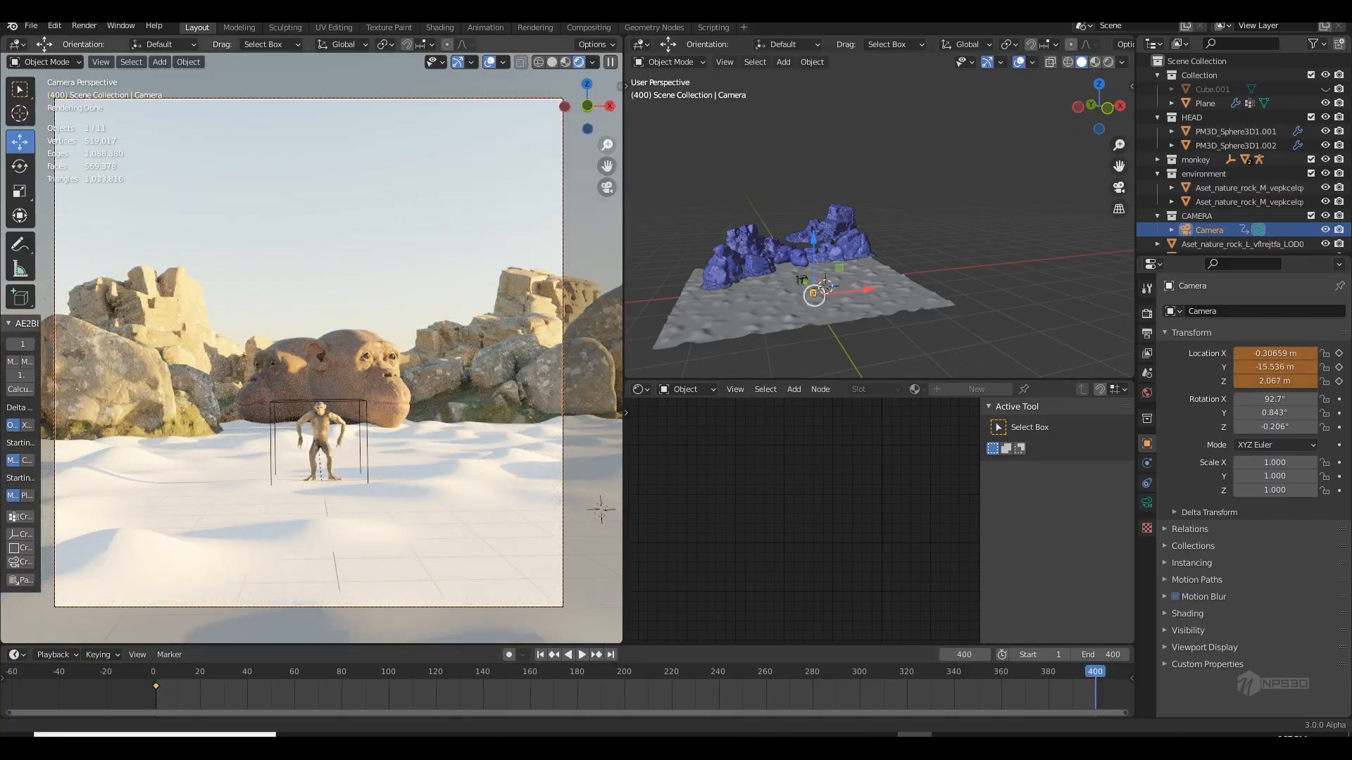
Insert a location keyframe for the camera at frame 400 and return to frame 1
{"action": "key", "text": "i"}
{"action": "left_click", "coordinate": [540, 655]}
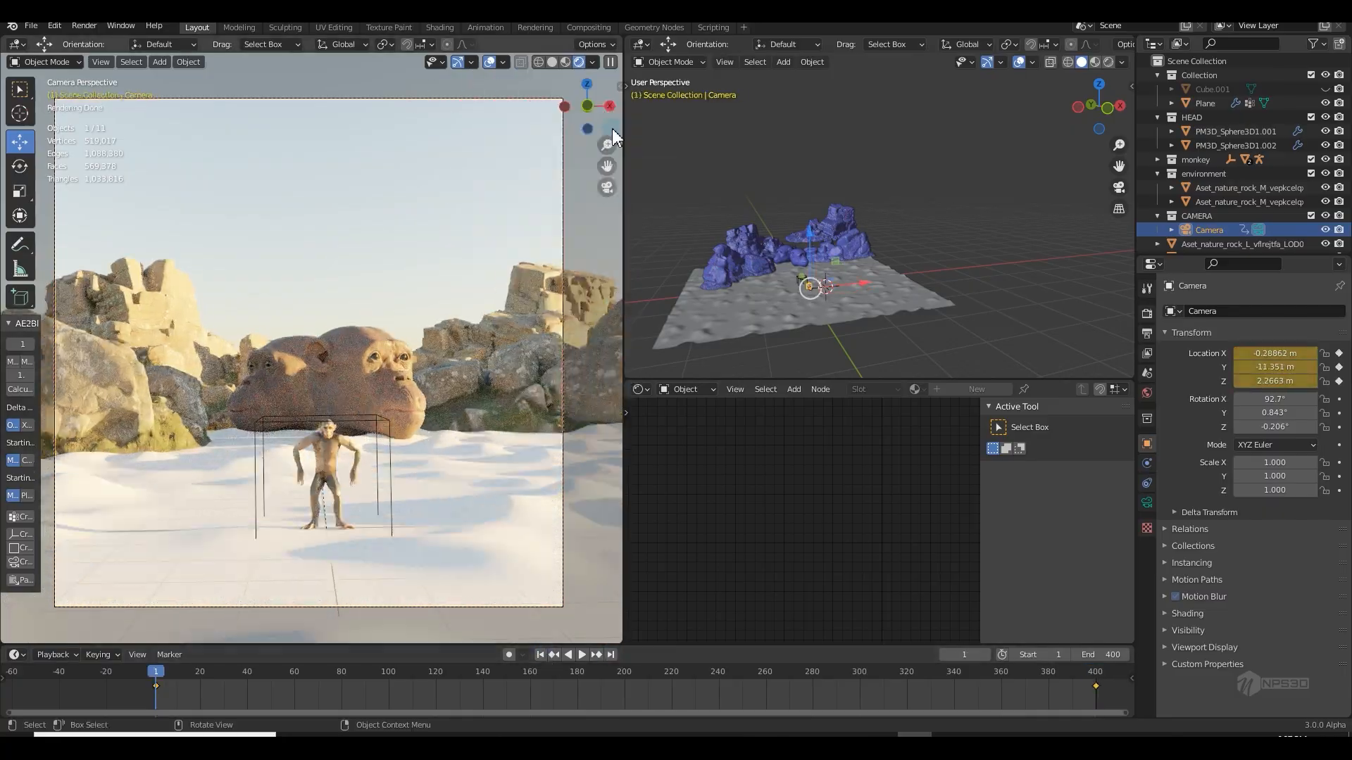
Show the camera viewport in Solid shading with Random object colours and play back the camera animation
{"action": "left_click", "coordinate": [552, 62]}
{"action": "left_click", "coordinate": [610, 62]}
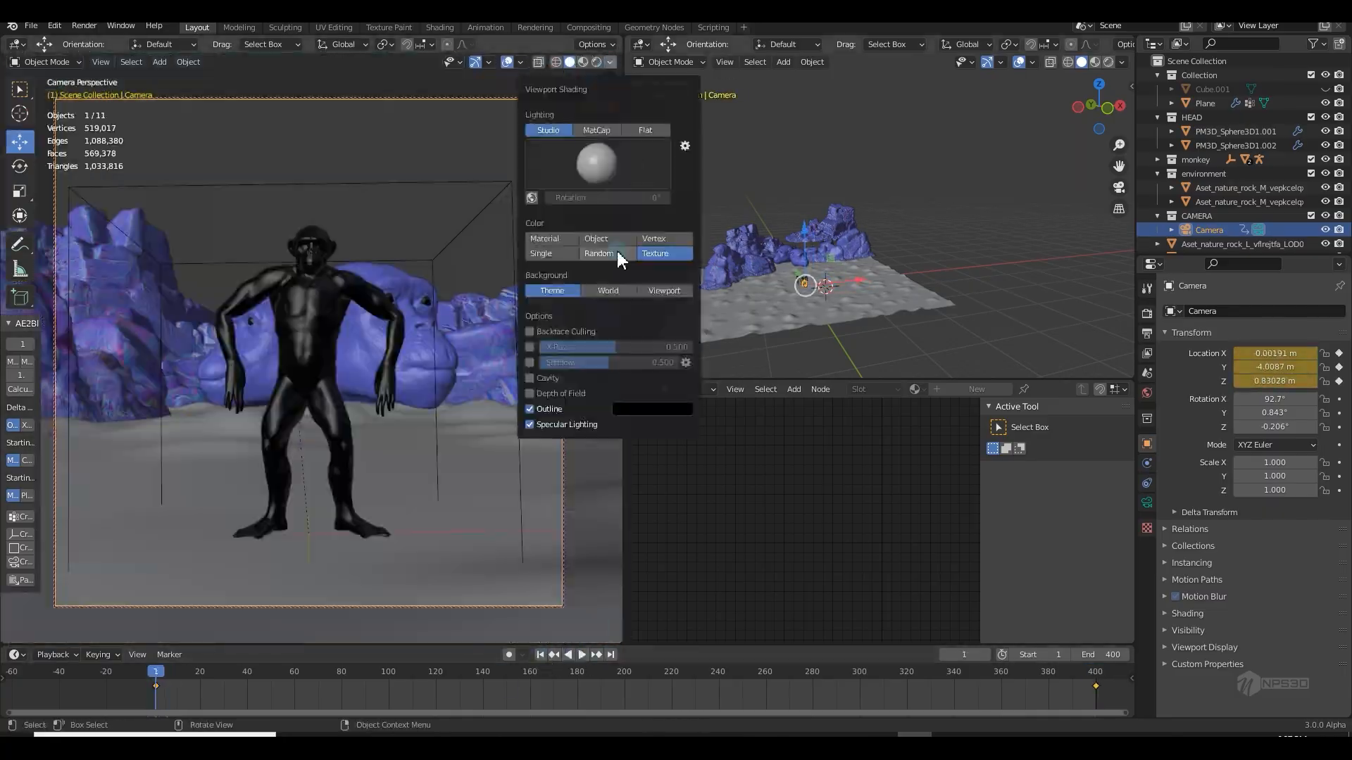
{"action": "left_click", "coordinate": [603, 253]}
{"action": "left_click", "coordinate": [582, 655]}
{"action": "left_click", "coordinate": [581, 655]}
{"action": "key", "text": "v"}
{"action": "left_click", "coordinate": [531, 685]}
{"action": "left_click", "coordinate": [585, 654]}
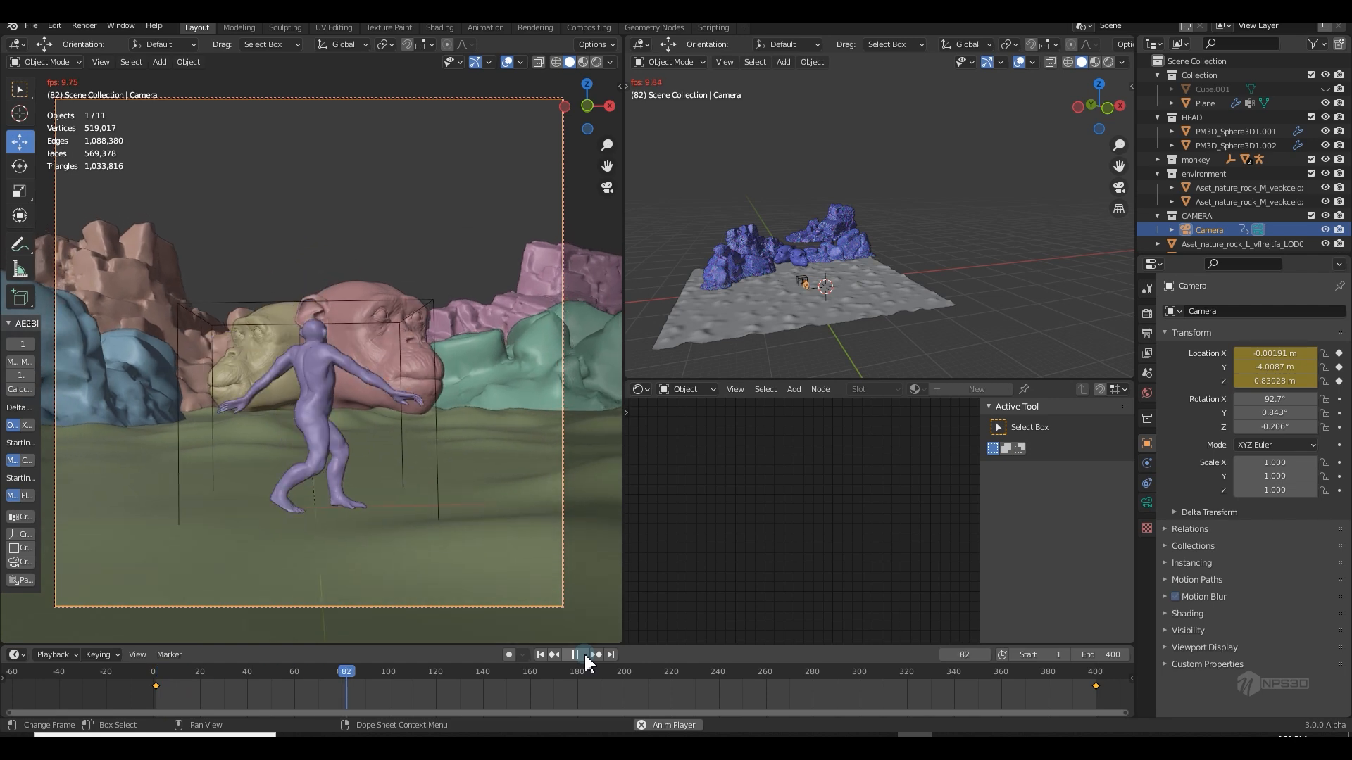
Adjust the camera's framing at frame 400, insert a keyframe for it, and return to frame 1
{"action": "left_click_drag", "start_coordinate": [683, 667], "coordinate": [1095, 672]}
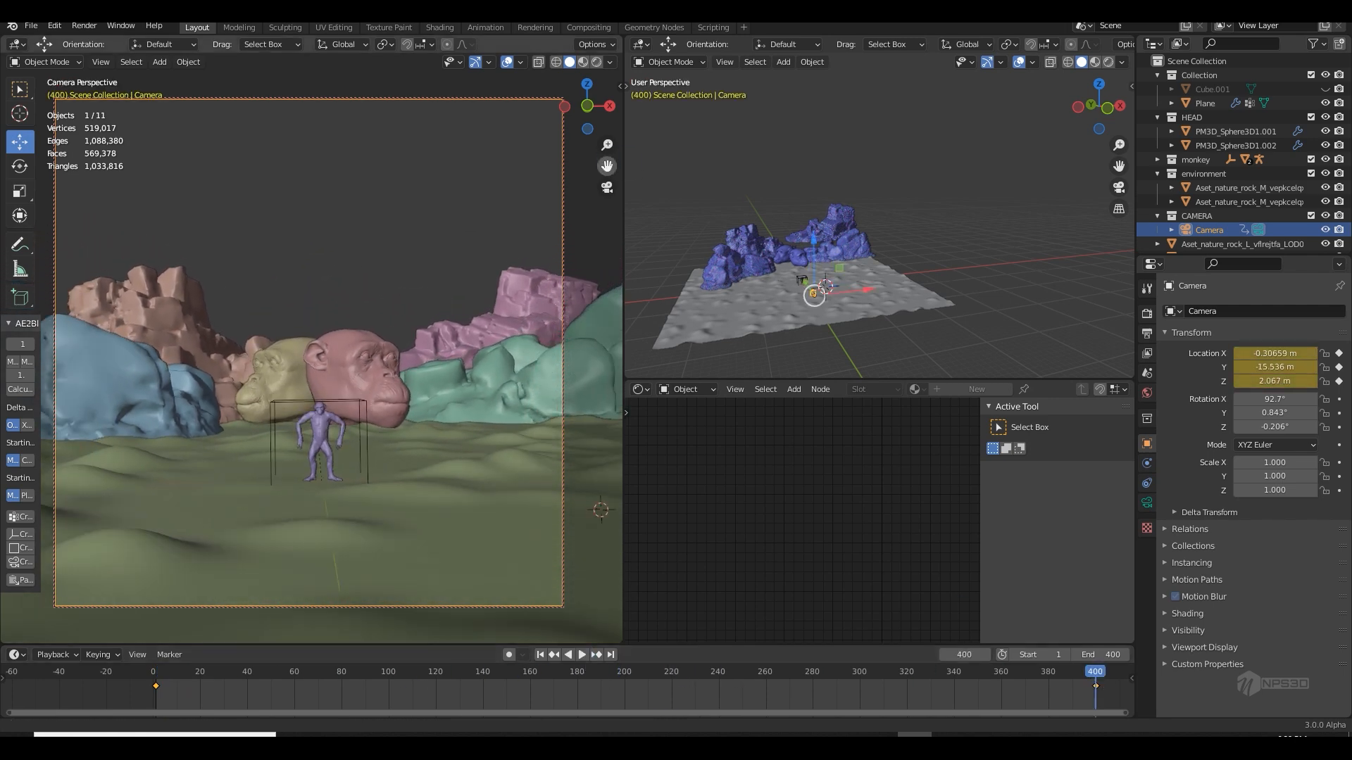
{"action": "scroll", "coordinate": [597, 493], "scroll_direction": "up", "scroll_amount": 5}
{"action": "key", "text": "i"}
{"action": "left_click", "coordinate": [540, 654]}
Set the camera's focal length to 26 mm and enable its Thirds and Center composition guides, recentring the monkey in the frame
{"action": "left_click", "coordinate": [1147, 503]}
{"action": "left_click_drag", "start_coordinate": [1263, 374], "coordinate": [1218, 374]}
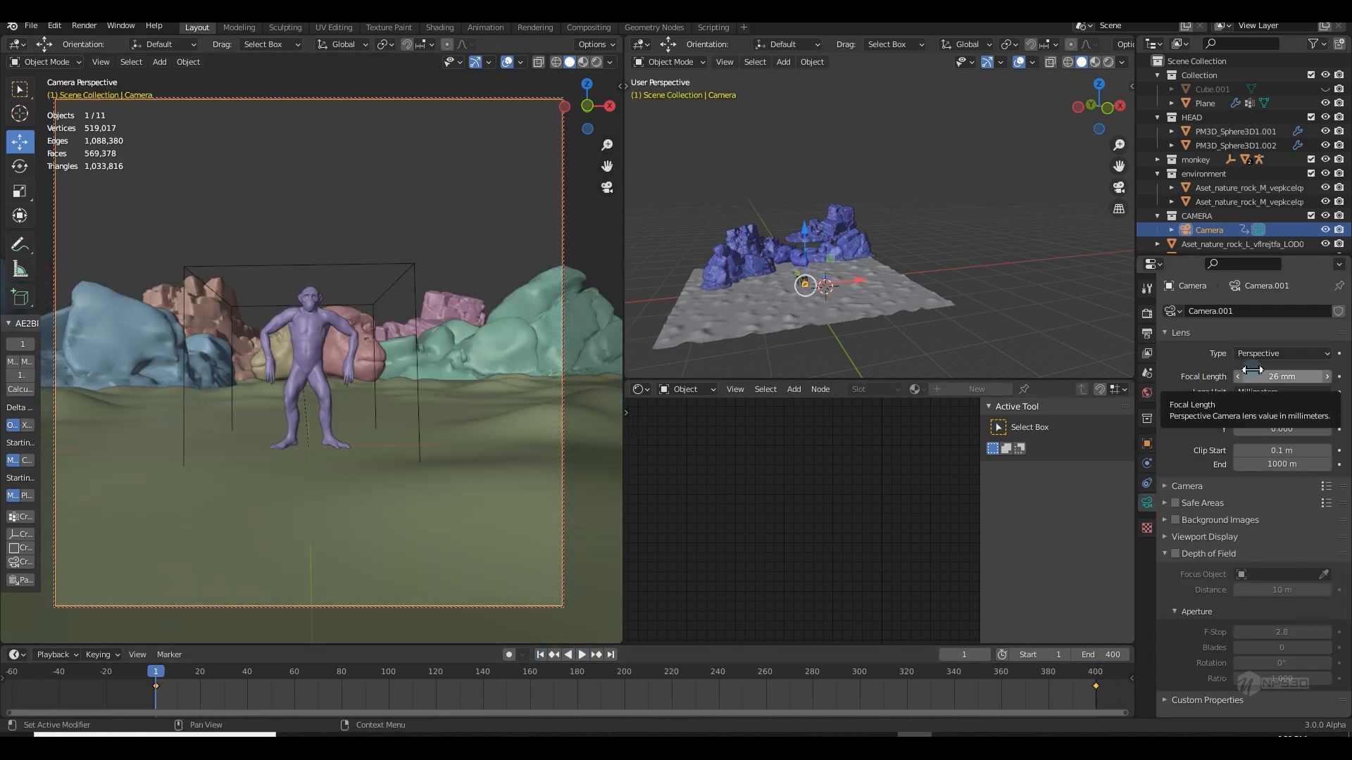
{"action": "left_click", "coordinate": [1206, 537]}
{"action": "left_click", "coordinate": [1216, 661]}
{"action": "left_click", "coordinate": [1238, 699]}
{"action": "left_click_drag", "start_coordinate": [607, 167], "coordinate": [607, 193]}
{"action": "left_click", "coordinate": [1238, 681]}
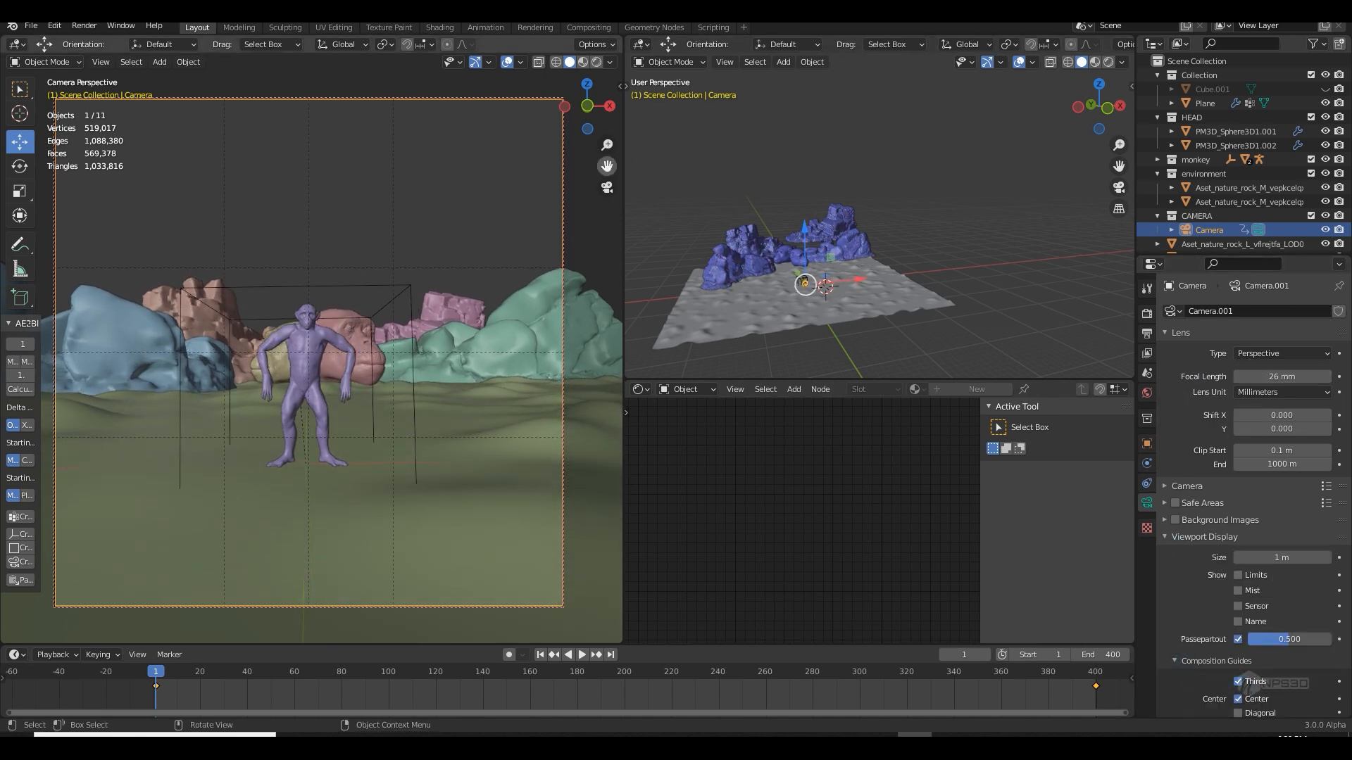
Keyframe the camera's focal length at 85 mm on frame 1 and pull the camera back to fit the whole monkey
{"action": "left_click", "coordinate": [1270, 376]}
{"action": "type", "text": "85"}
{"action": "key", "text": "Return"}
{"action": "key", "text": "i"}
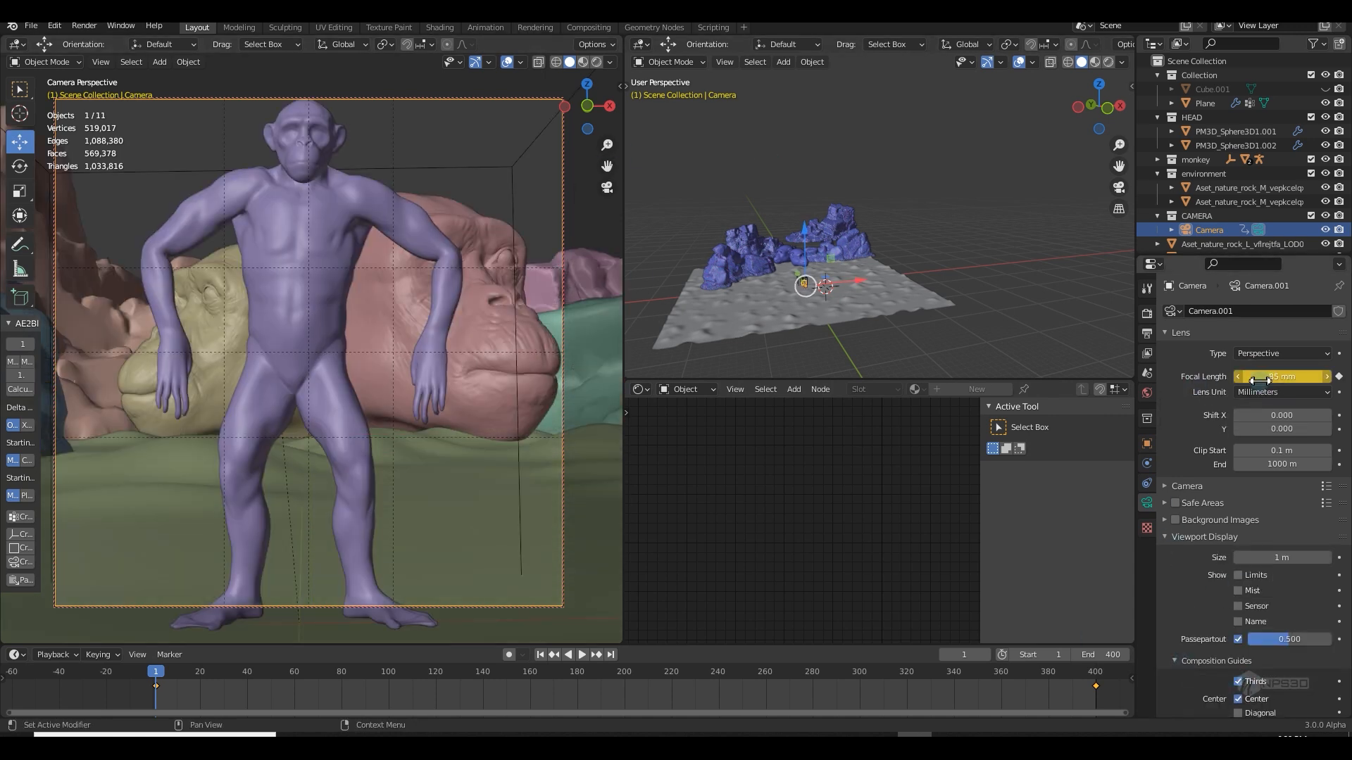
{"action": "left_click_drag", "start_coordinate": [606, 145], "coordinate": [607, 204]}
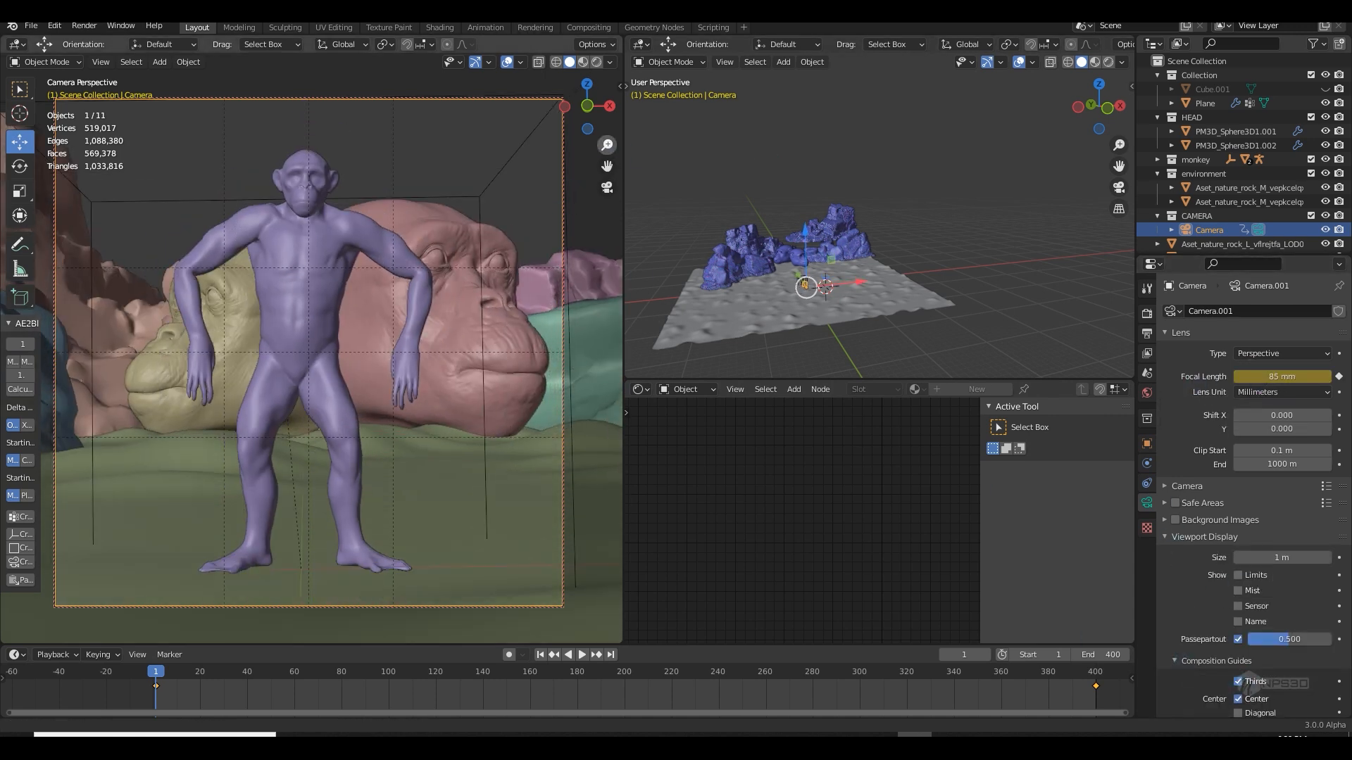
Keyframe the camera's focal length at 16 mm on frame 400, reframe the monkey, and play the animation
{"action": "left_click_drag", "start_coordinate": [437, 673], "coordinate": [1095, 675]}
{"action": "left_click", "coordinate": [1283, 379]}
{"action": "type", "text": "16"}
{"action": "key", "text": "Return"}
{"action": "key", "text": "i"}
{"action": "left_click_drag", "start_coordinate": [607, 145], "coordinate": [606, 84]}
{"action": "left_click_drag", "start_coordinate": [607, 166], "coordinate": [585, 155]}
{"action": "left_click", "coordinate": [582, 654]}
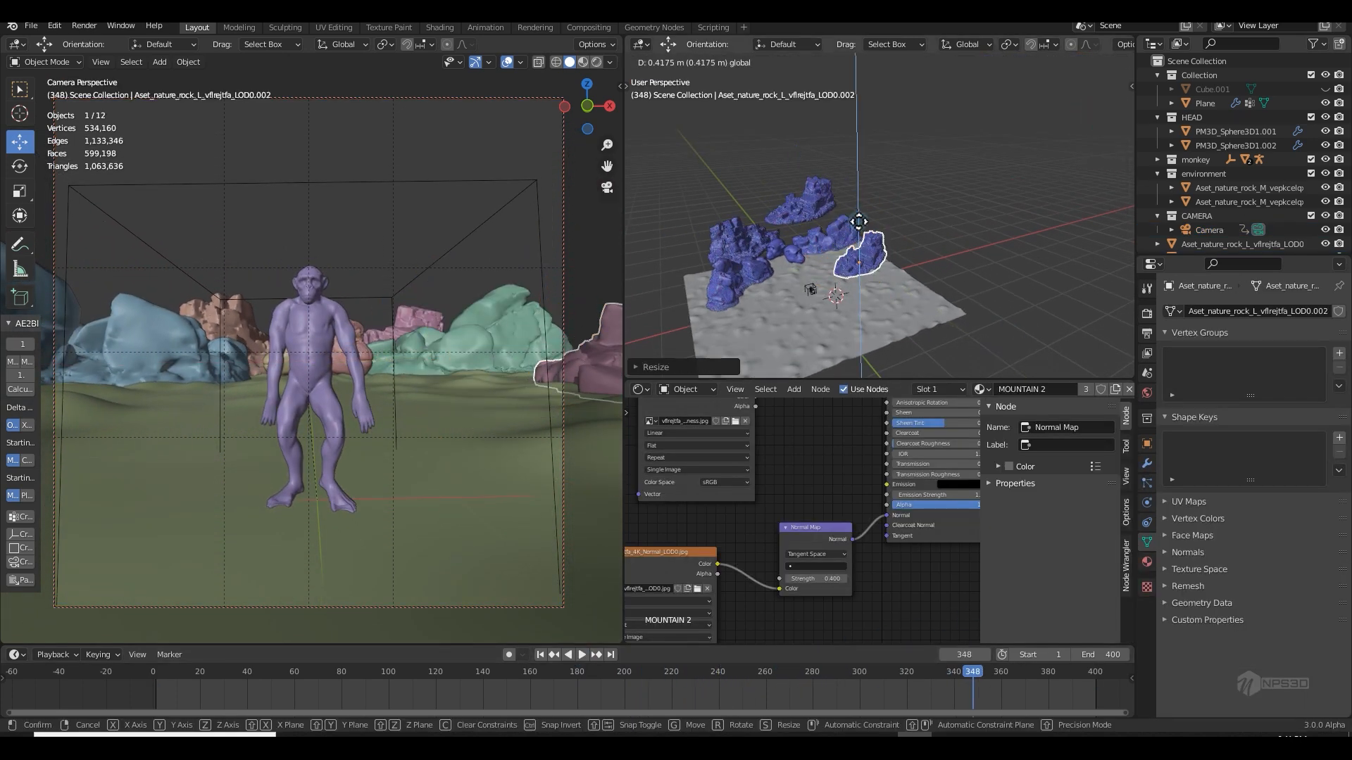
Scrub the timeline back to frame 10 to check the added rock against the camera view
{"action": "left_click_drag", "start_coordinate": [971, 671], "coordinate": [584, 656]}
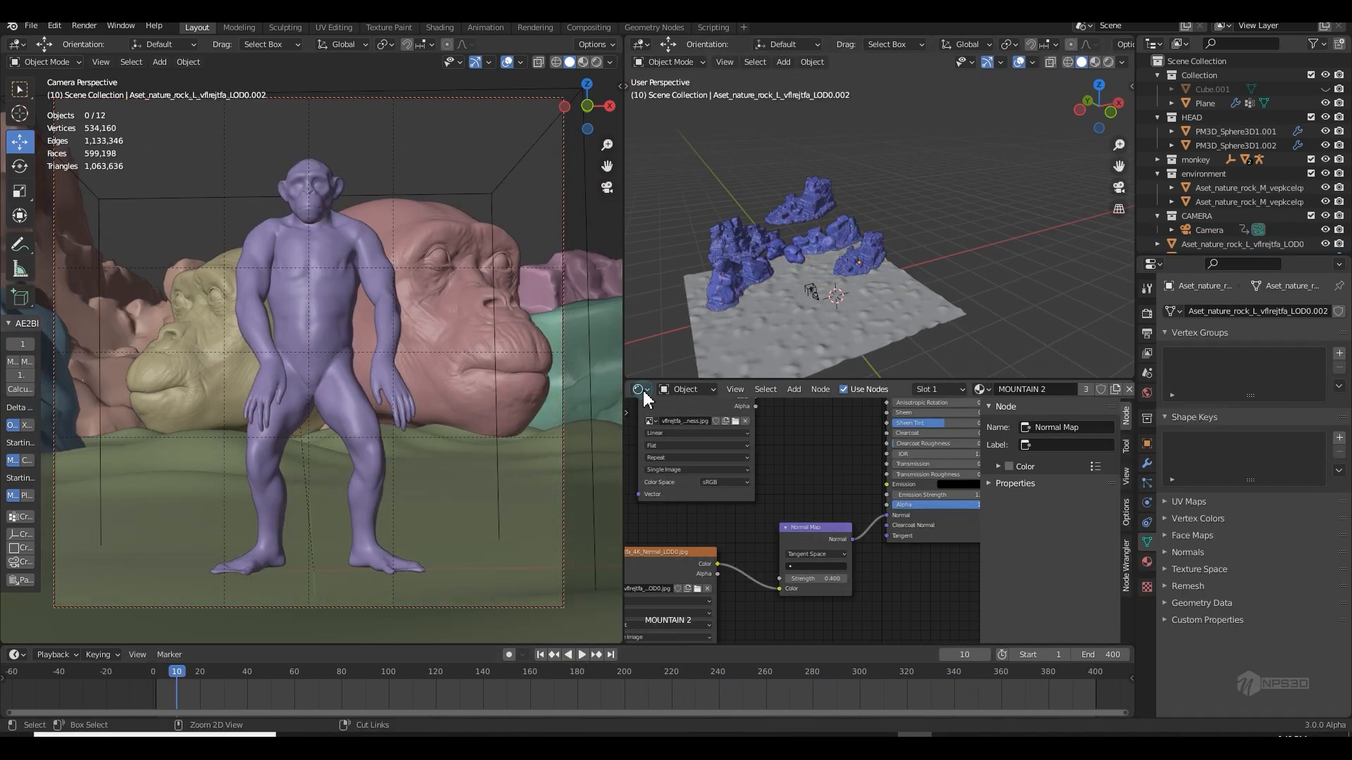
{"action": "left_click", "coordinate": [784, 366]}
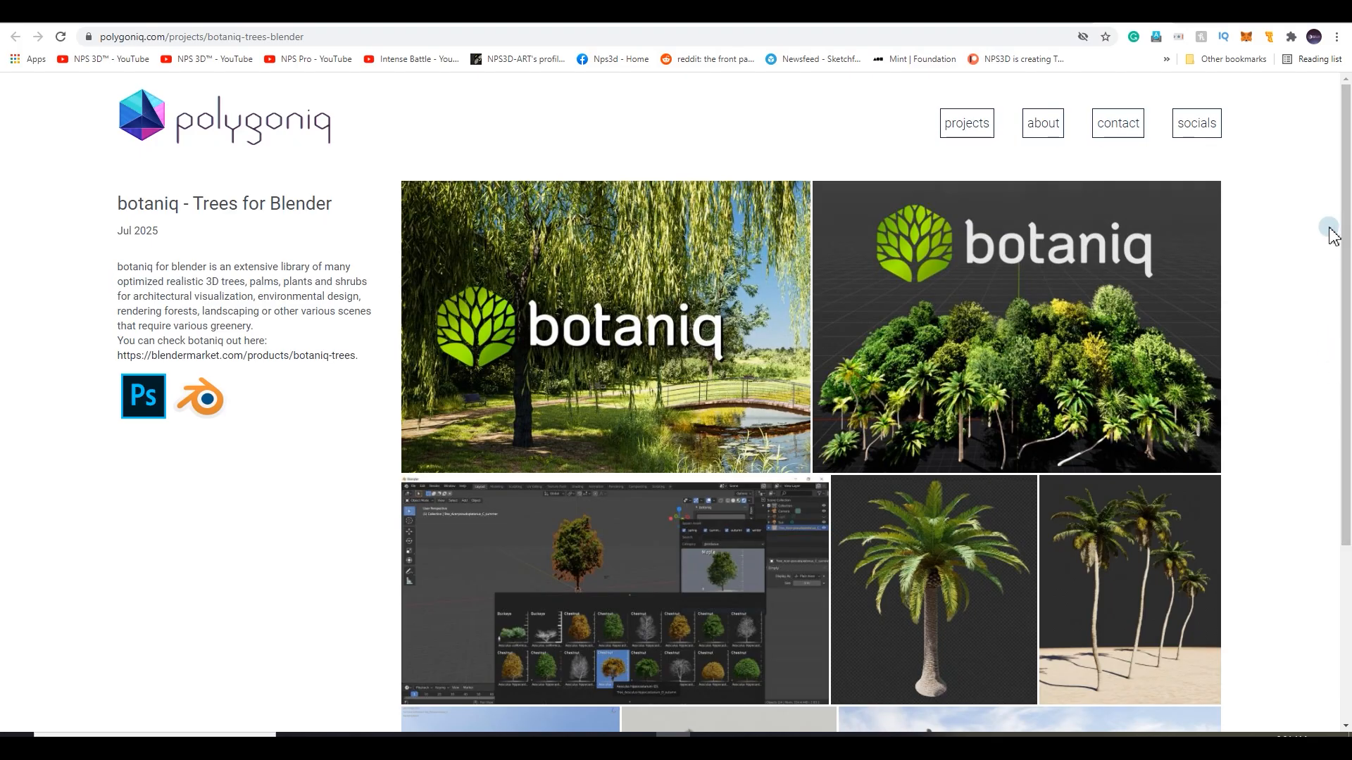
Look through the botaniq - Trees for Blender project page in the web browser
{"action": "scroll", "coordinate": [1325, 255], "scroll_direction": "down", "scroll_amount": 1}
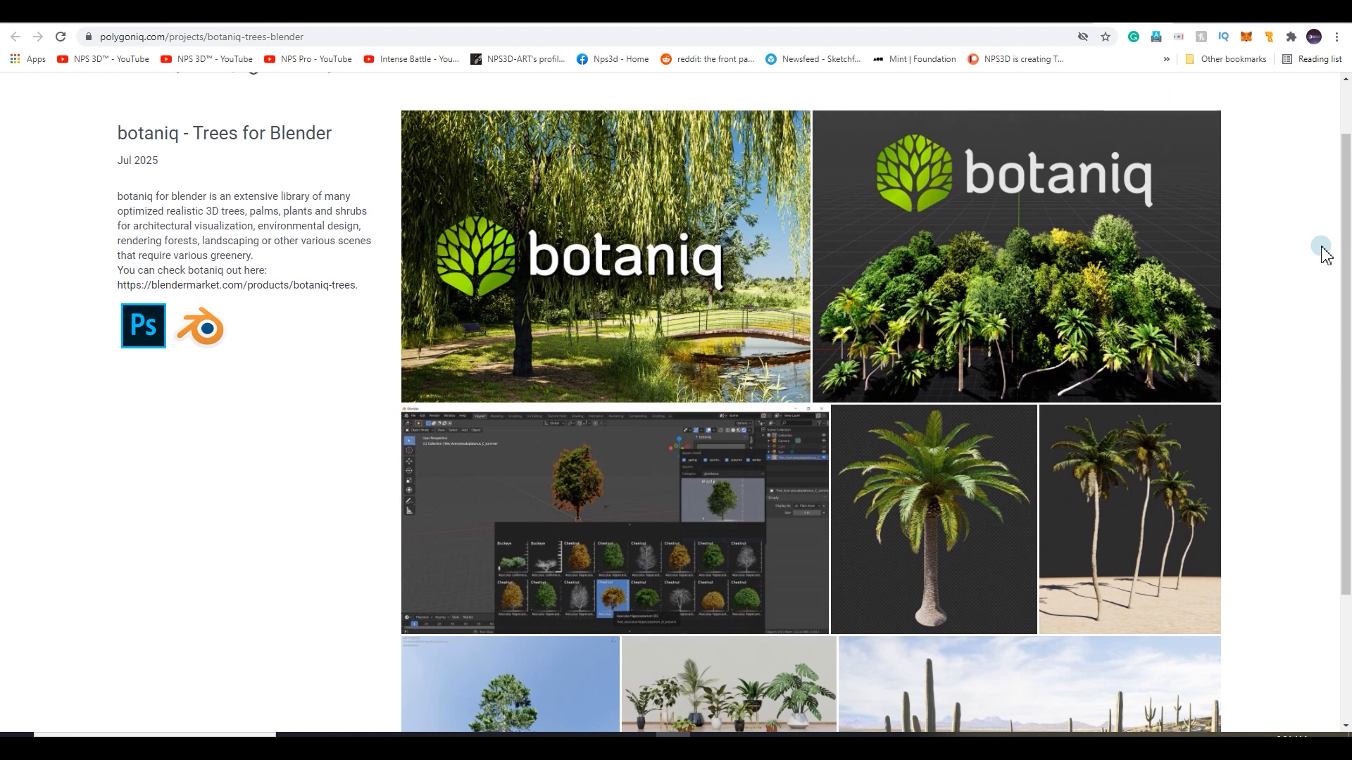
{"action": "scroll", "coordinate": [1349, 289], "scroll_direction": "down", "scroll_amount": 1}
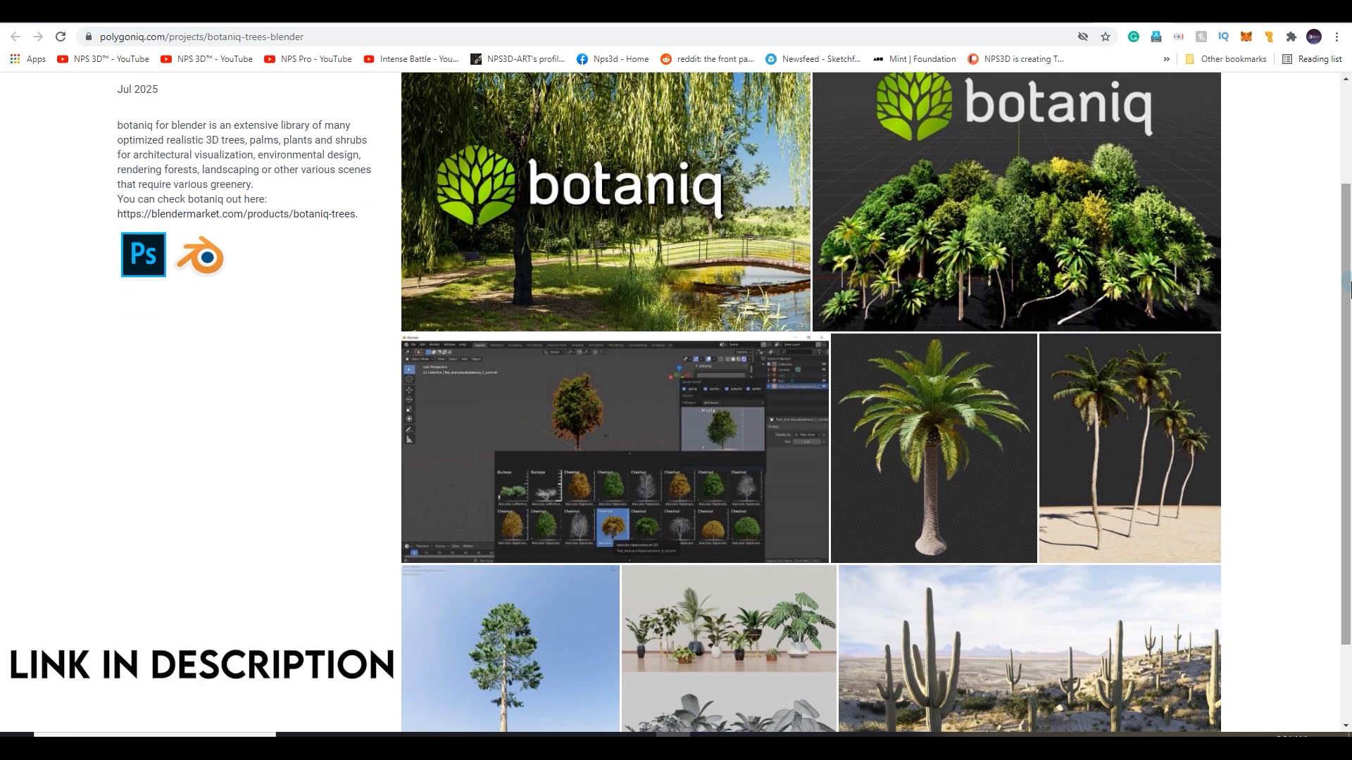
{"action": "scroll", "coordinate": [1349, 288], "scroll_direction": "down", "scroll_amount": 2}
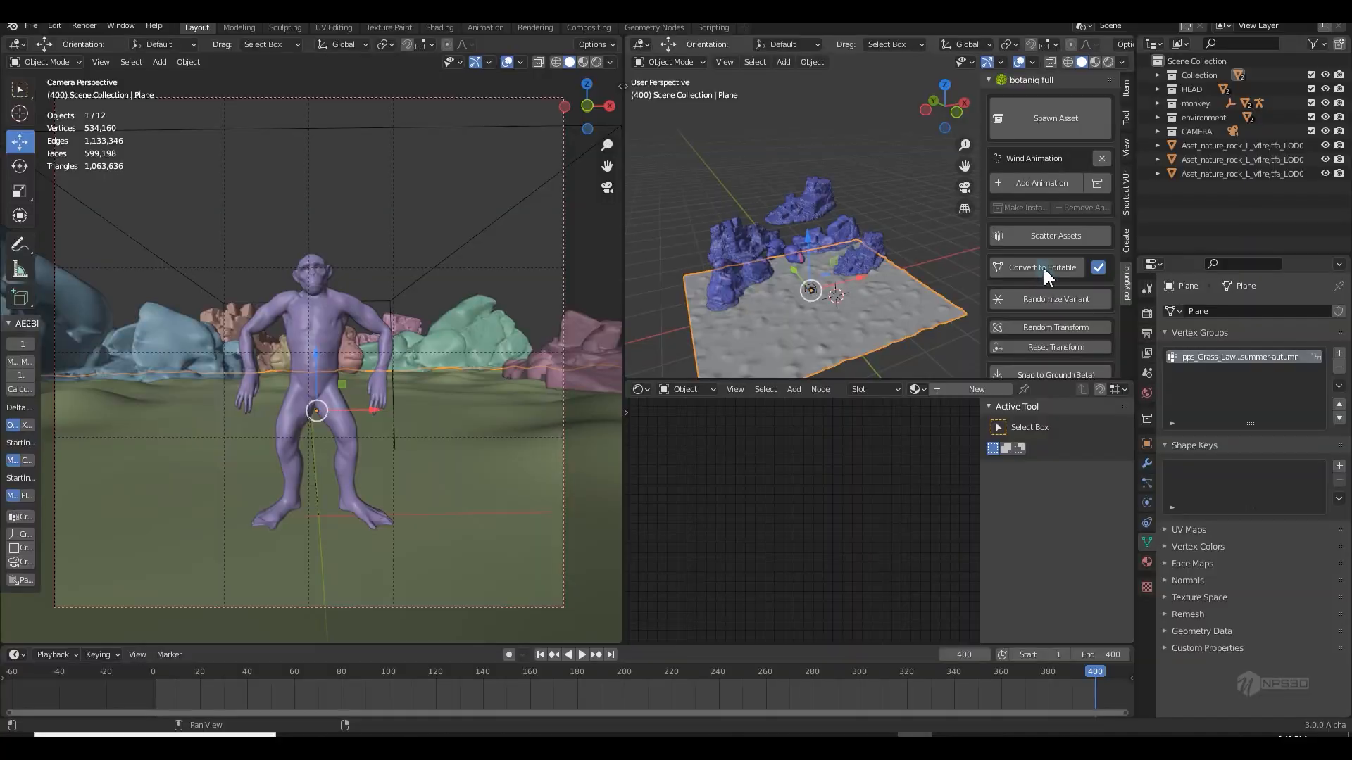
Remove the existing grass scatter system from the Plane and scatter the Lawn Semi Dry (A) grass on it instead
{"action": "left_click", "coordinate": [1056, 237]}
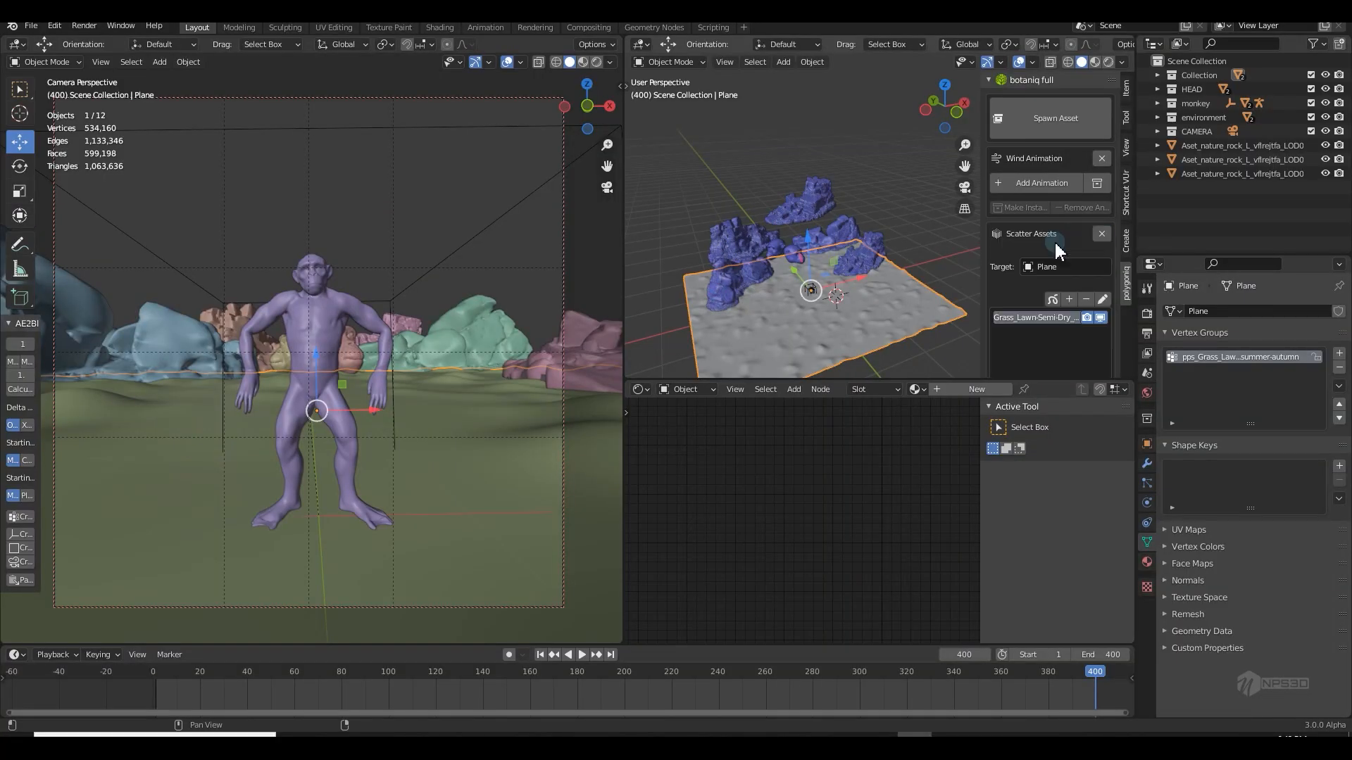
{"action": "left_click", "coordinate": [1086, 300]}
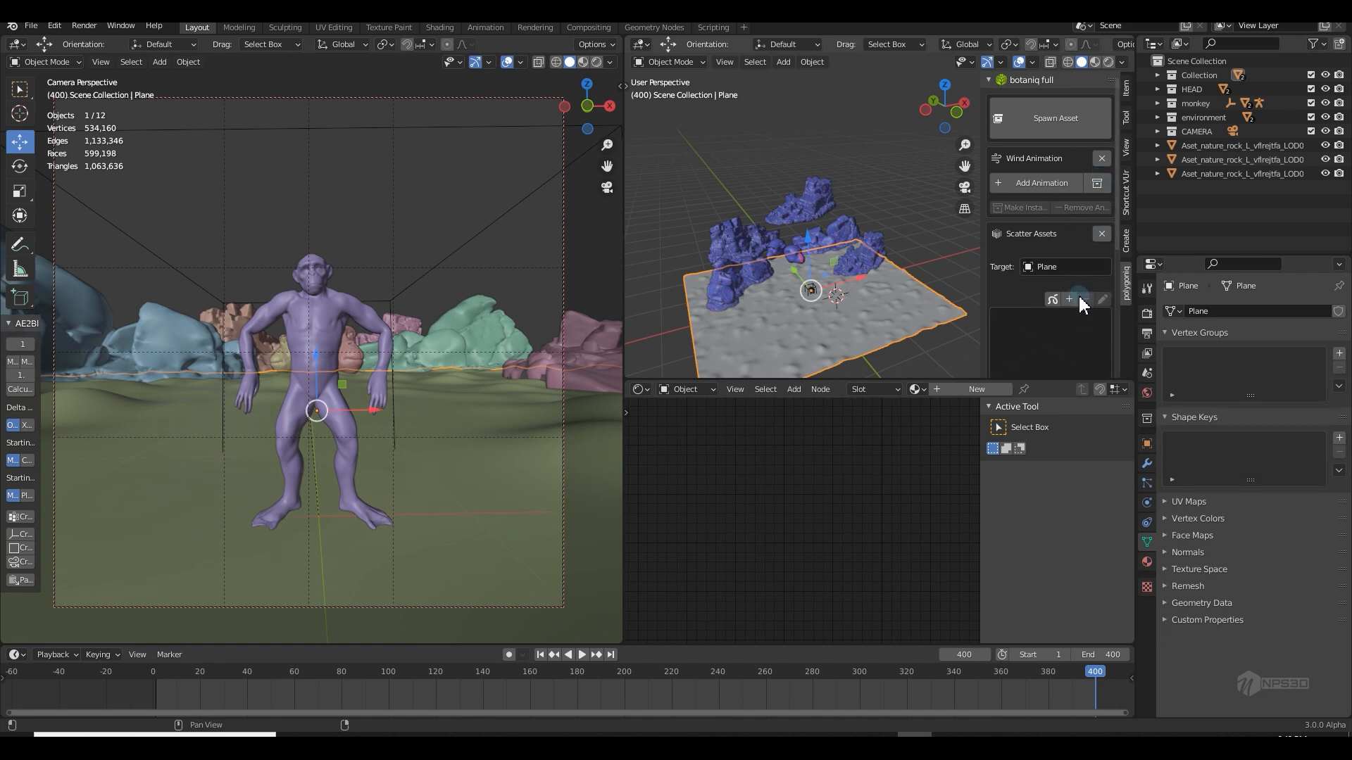
{"action": "left_click", "coordinate": [1070, 300]}
{"action": "left_click", "coordinate": [1070, 446]}
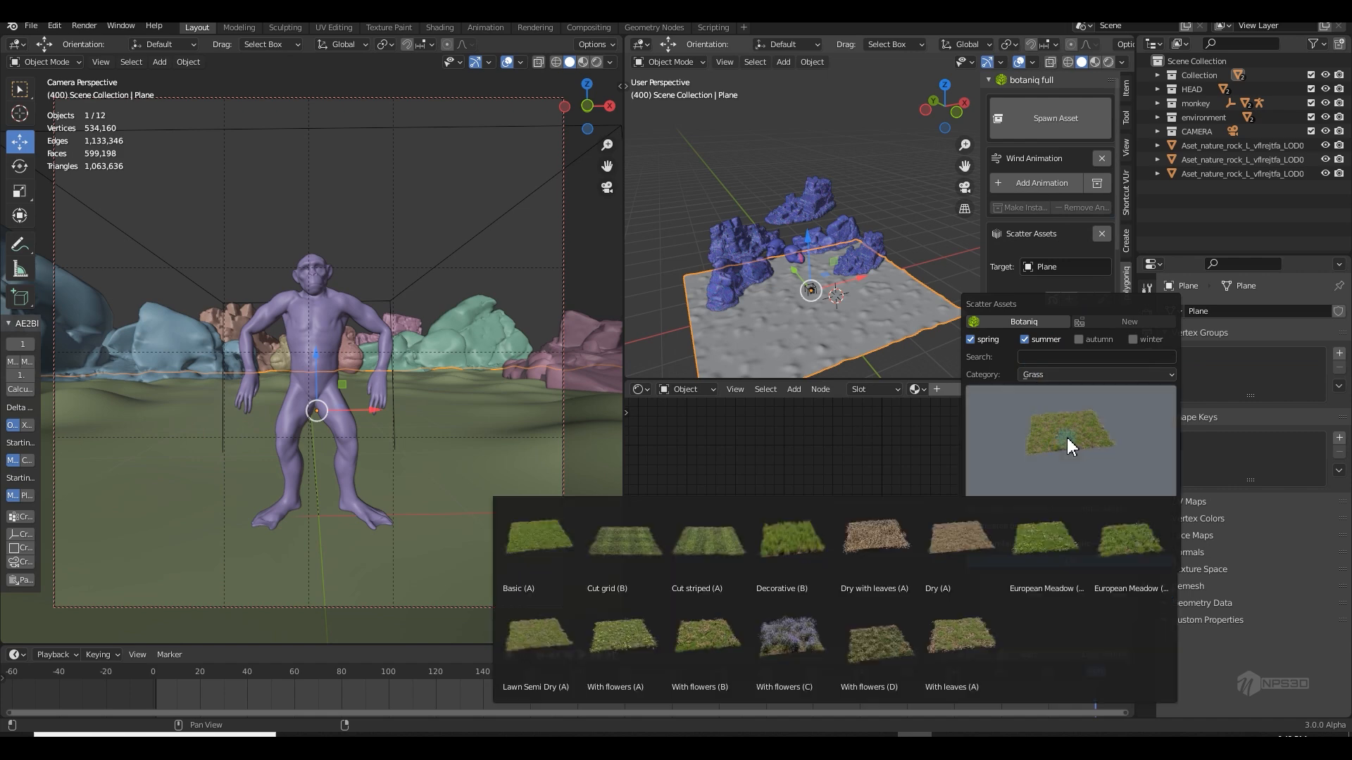
{"action": "left_click", "coordinate": [1067, 438]}
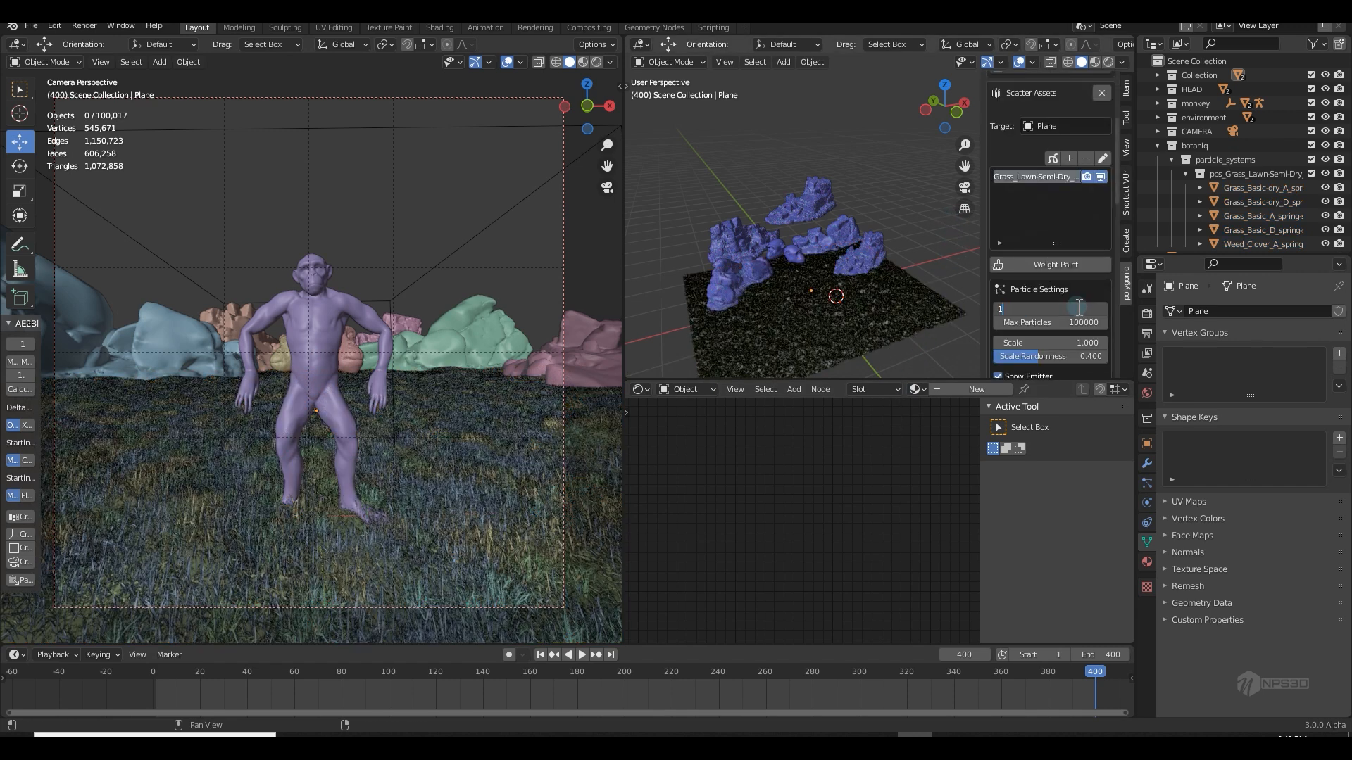
Try 1000 grass particles, save the file, and raise the particle number to 10000
{"action": "key", "text": "Return"}
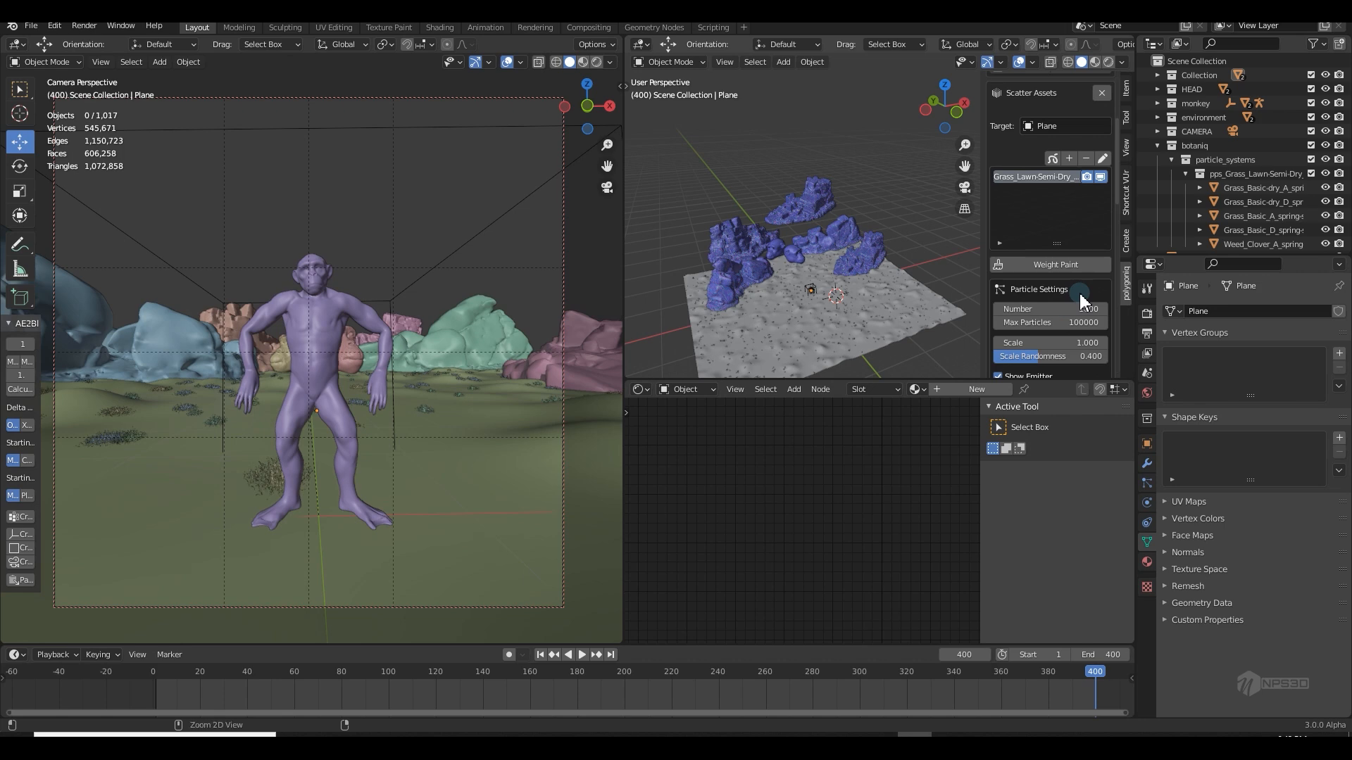
{"action": "key", "text": "ctrl+s"}
{"action": "left_click", "coordinate": [1082, 309]}
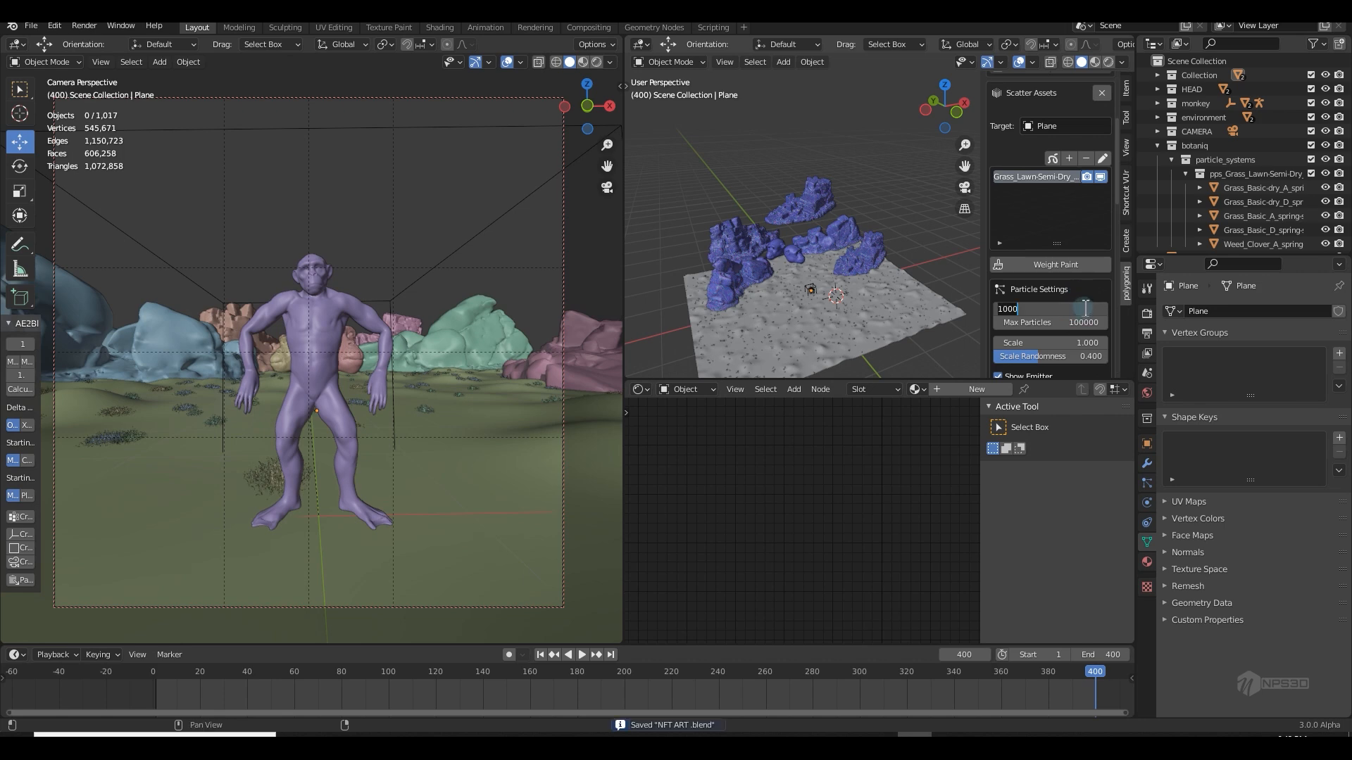
{"action": "key", "text": "Return"}
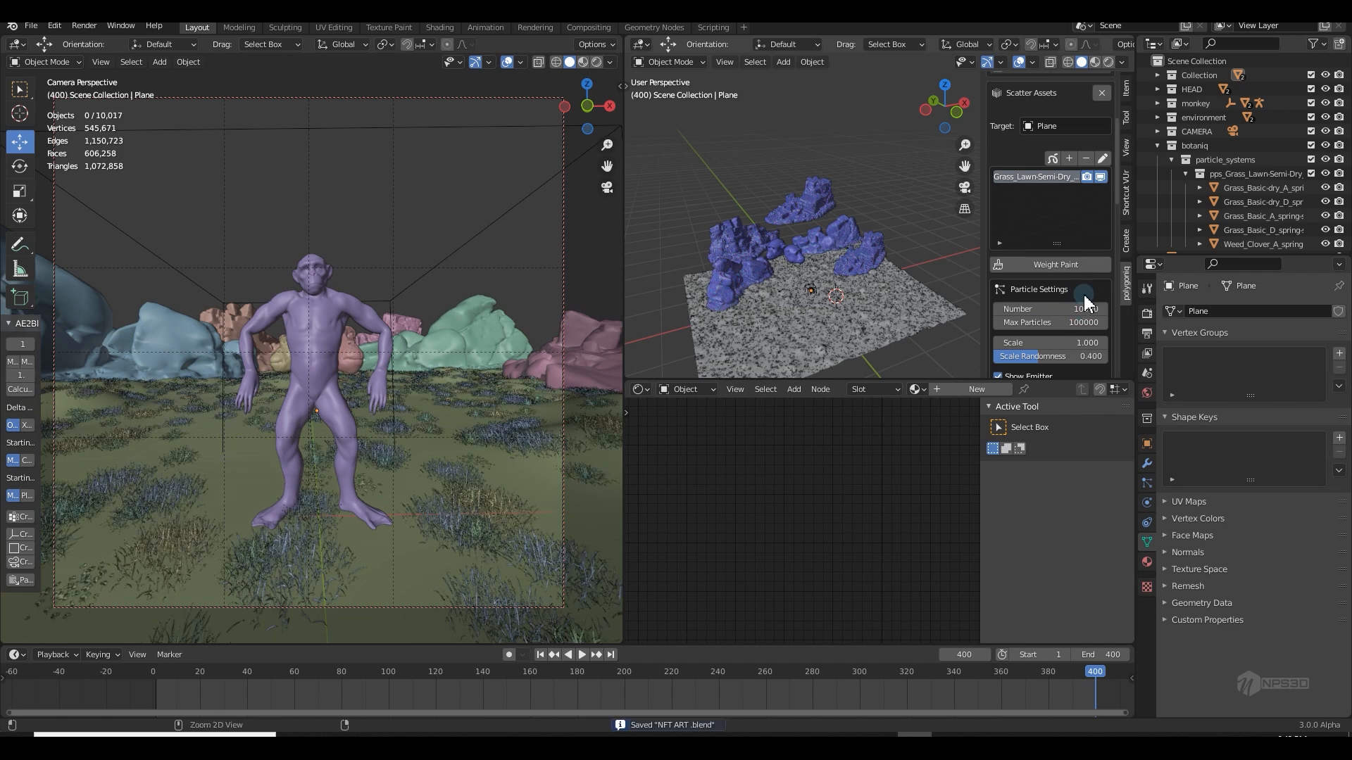
Weight-paint the grass area around the monkey and up to the large heads, recalculate its density, and return to object mode
{"action": "left_click", "coordinate": [1062, 265]}
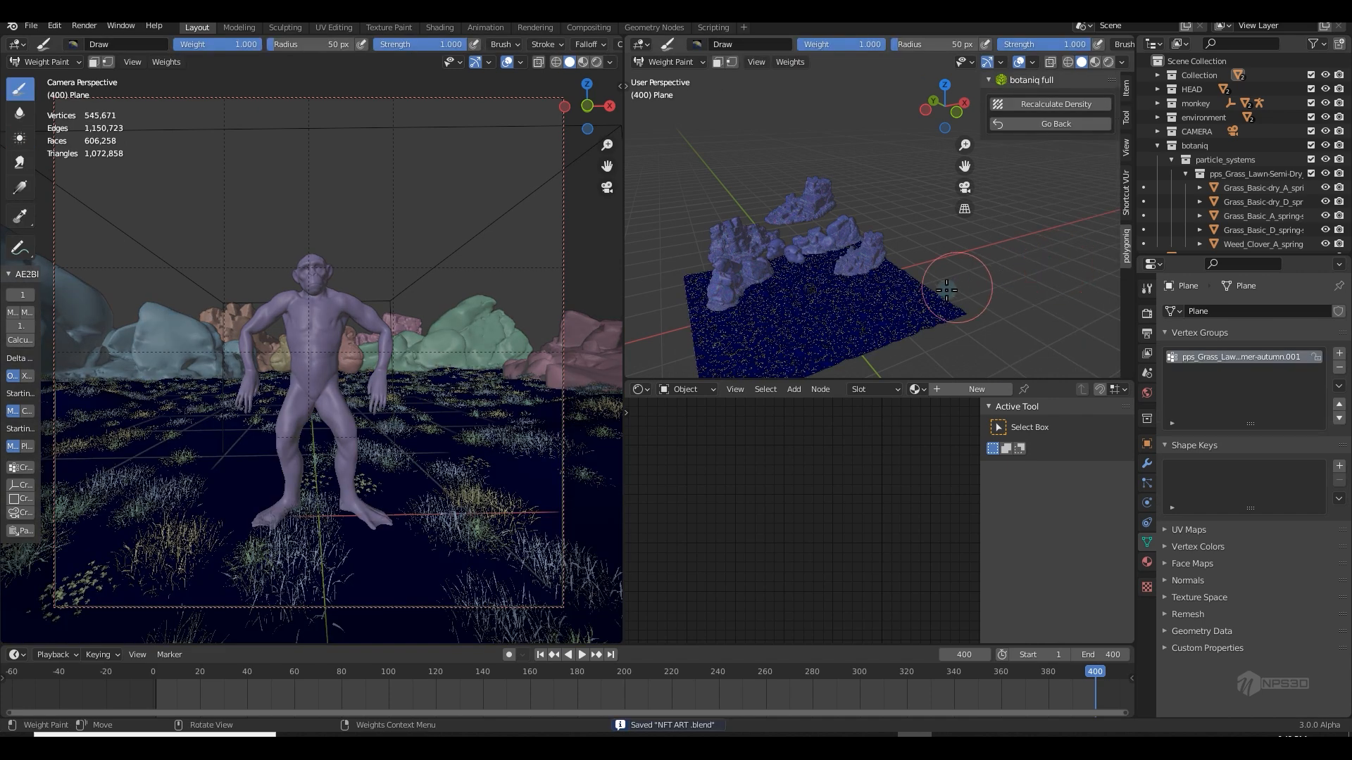
{"action": "key", "text": "KP_0"}
{"action": "mouse_move", "coordinate": [849, 265]}
{"action": "left_mouse_down"}
{"action": "mouse_move", "coordinate": [862, 212]}
{"action": "mouse_move", "coordinate": [860, 225]}
{"action": "mouse_move", "coordinate": [873, 223]}
{"action": "left_mouse_up"}
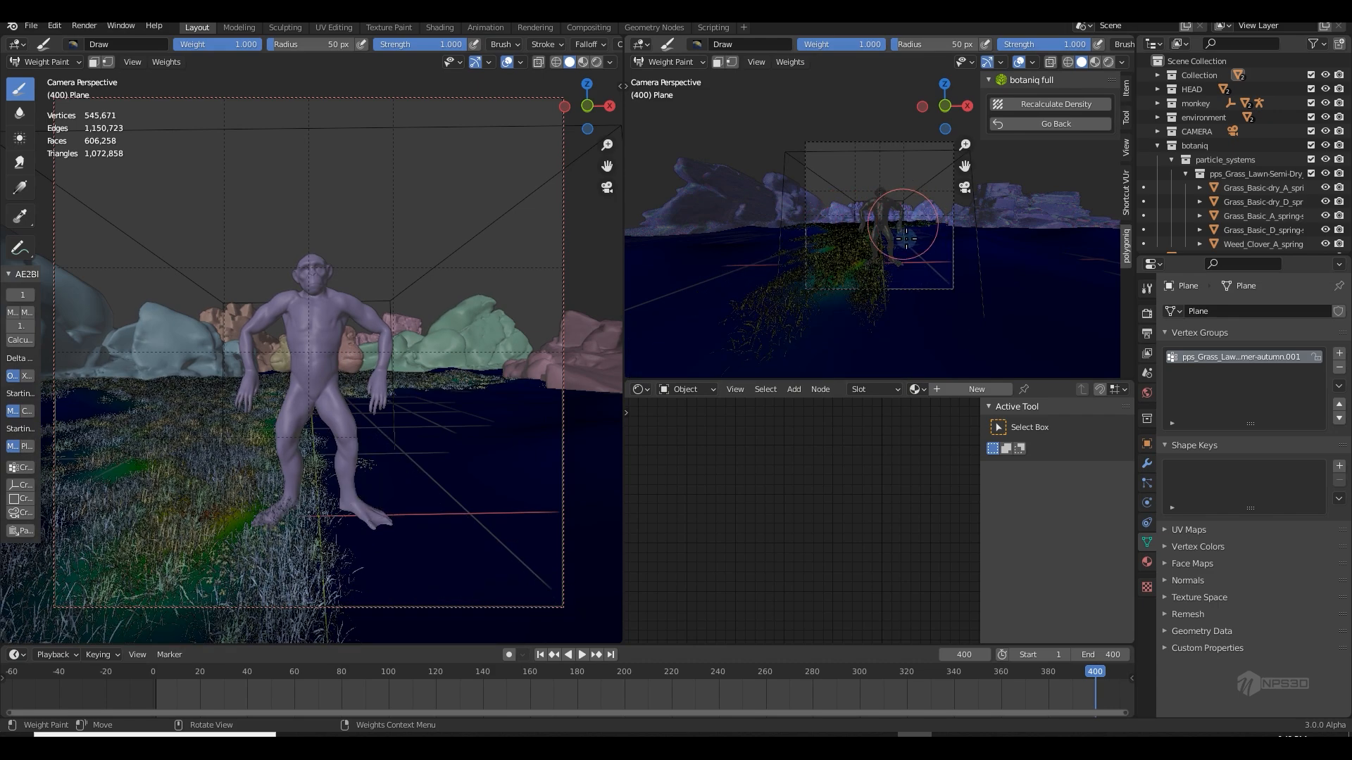
{"action": "mouse_move", "coordinate": [913, 261]}
{"action": "left_mouse_down"}
{"action": "mouse_move", "coordinate": [953, 253]}
{"action": "mouse_move", "coordinate": [965, 234]}
{"action": "mouse_move", "coordinate": [800, 212]}
{"action": "mouse_move", "coordinate": [741, 241]}
{"action": "mouse_move", "coordinate": [830, 264]}
{"action": "mouse_move", "coordinate": [929, 241]}
{"action": "left_mouse_up"}
{"action": "middle_click_drag", "start_coordinate": [935, 219], "coordinate": [1019, 150]}
{"action": "left_click", "coordinate": [1054, 106]}
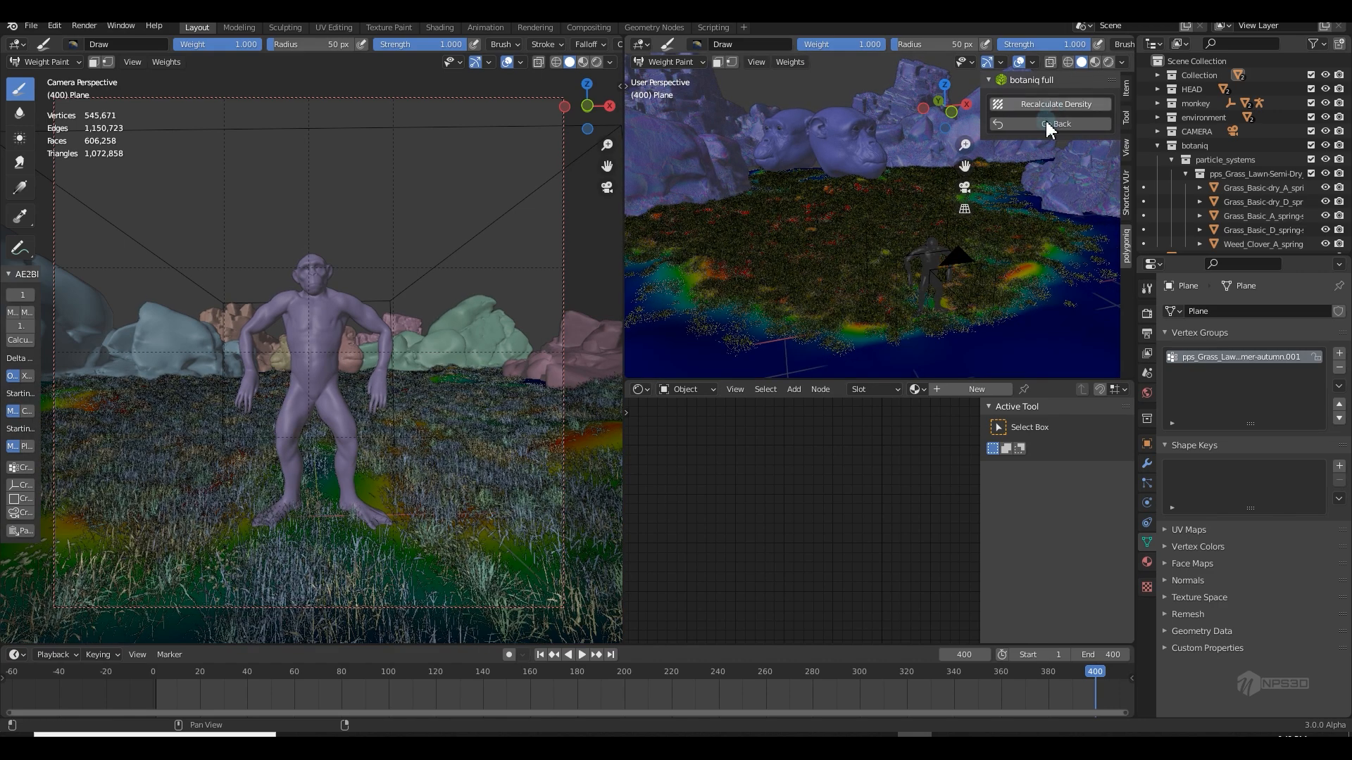
{"action": "left_click", "coordinate": [1056, 124]}
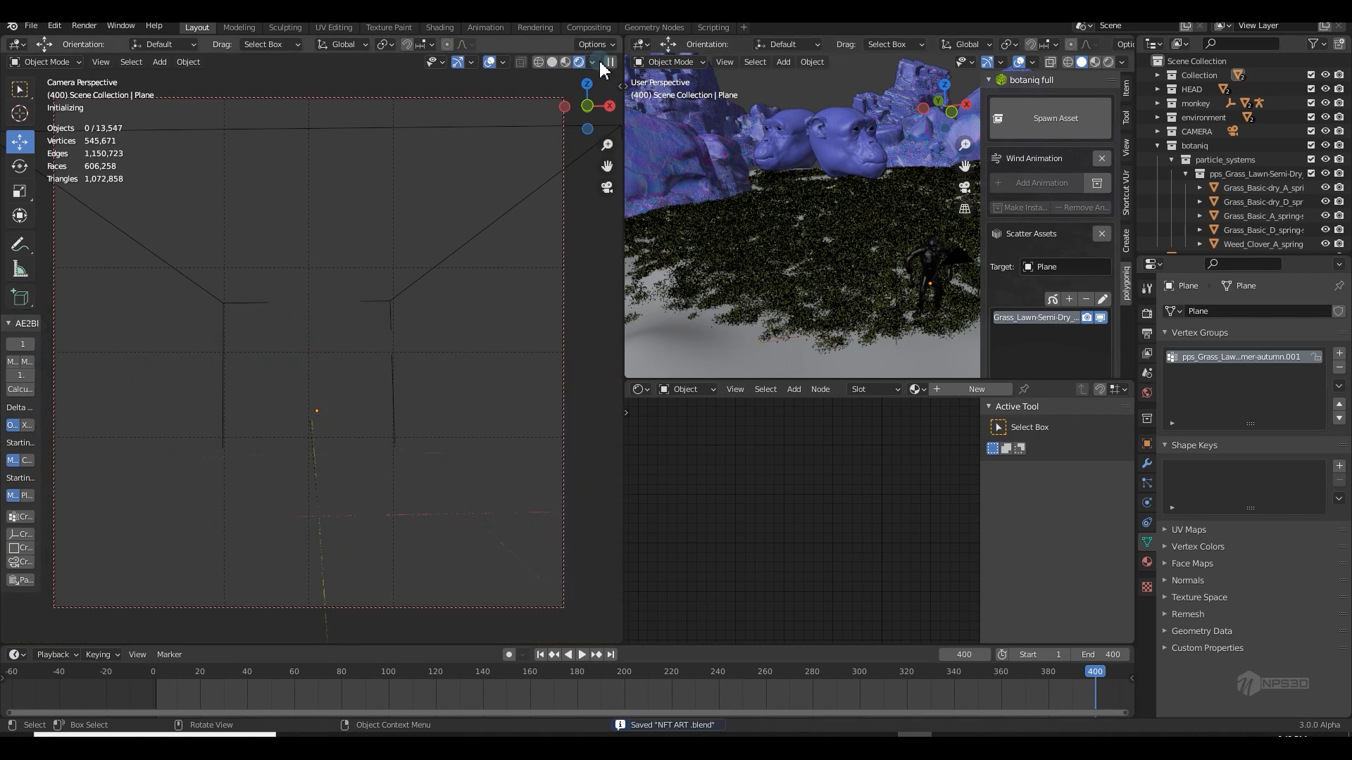
{"action": "left_click", "coordinate": [594, 62]}
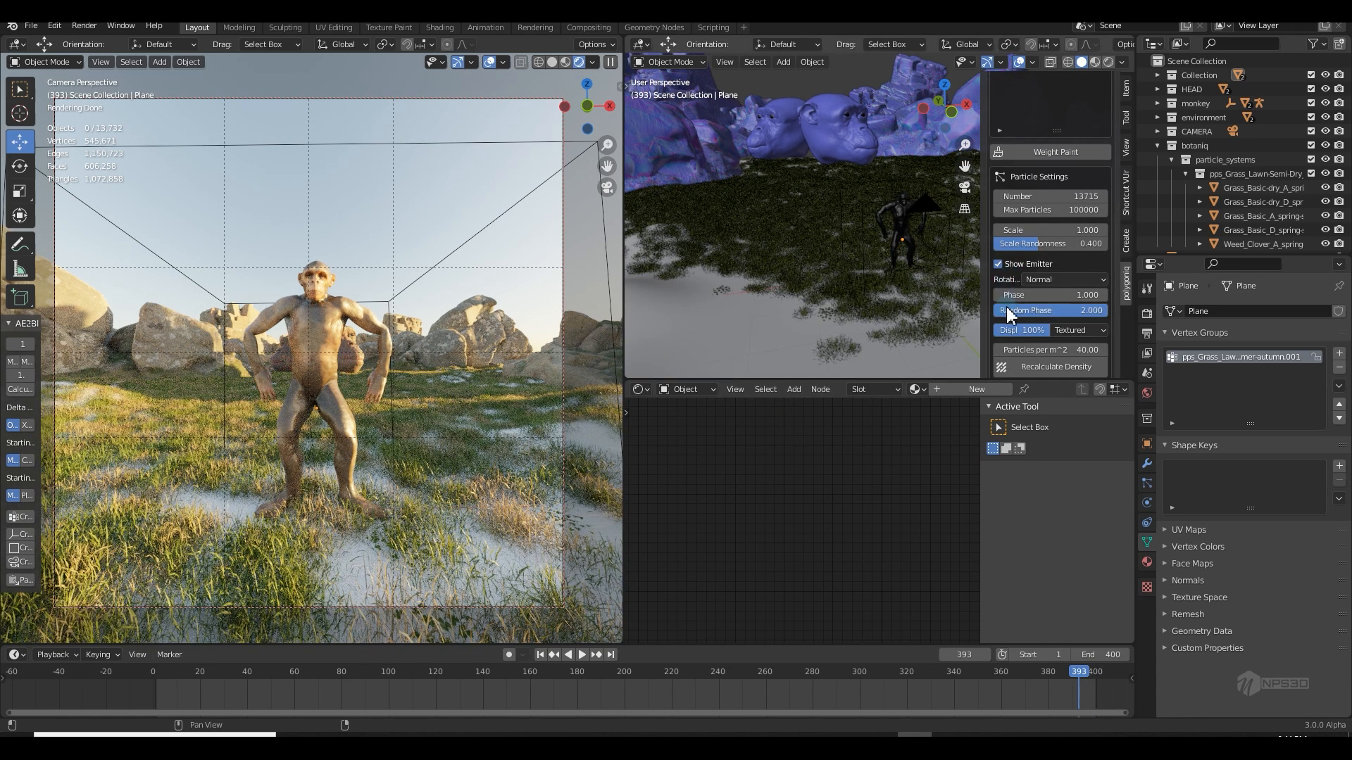
Add a new empty scatter system named TREE to the Plane
{"action": "scroll", "coordinate": [1013, 284], "scroll_direction": "up", "scroll_amount": 3}
{"action": "scroll", "coordinate": [1019, 281], "scroll_direction": "up", "scroll_amount": 3}
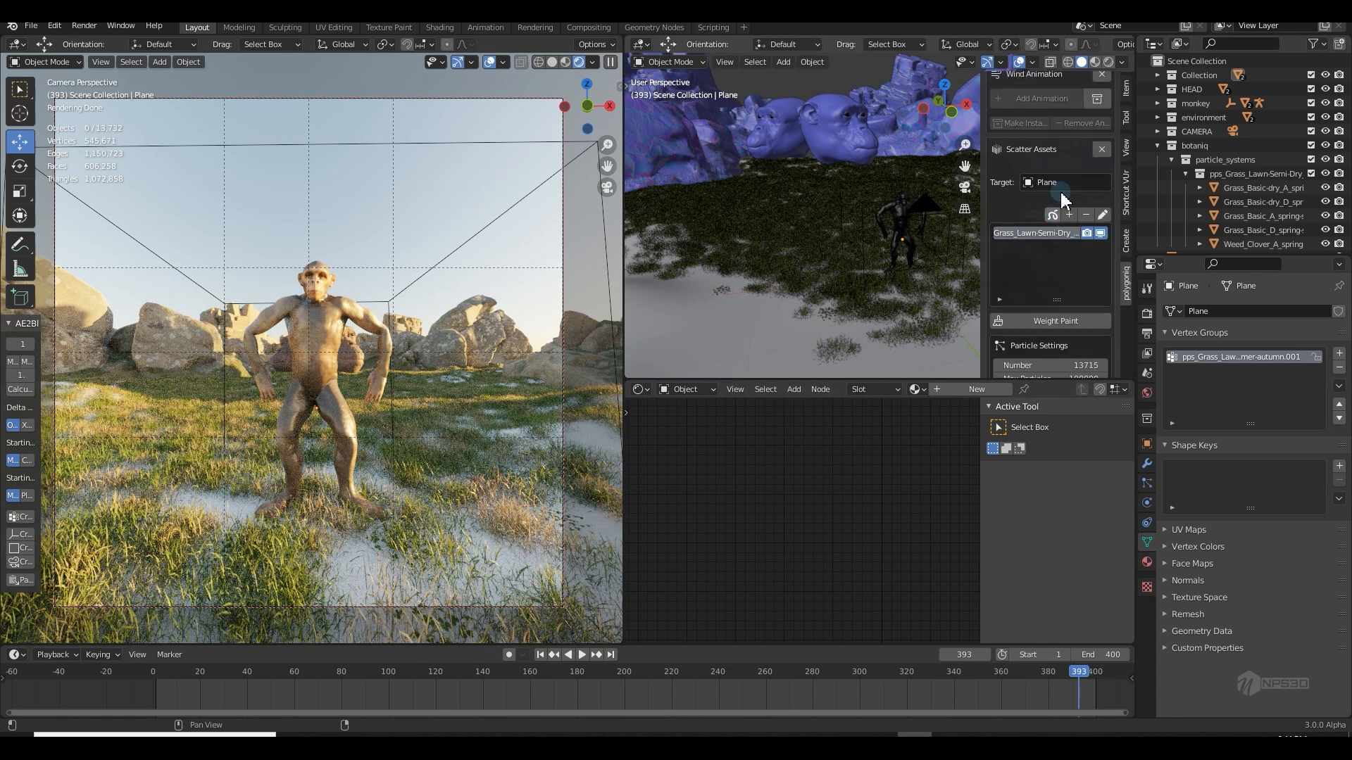
{"action": "scroll", "coordinate": [1033, 212], "scroll_direction": "up", "scroll_amount": 1}
{"action": "left_click", "coordinate": [1070, 244]}
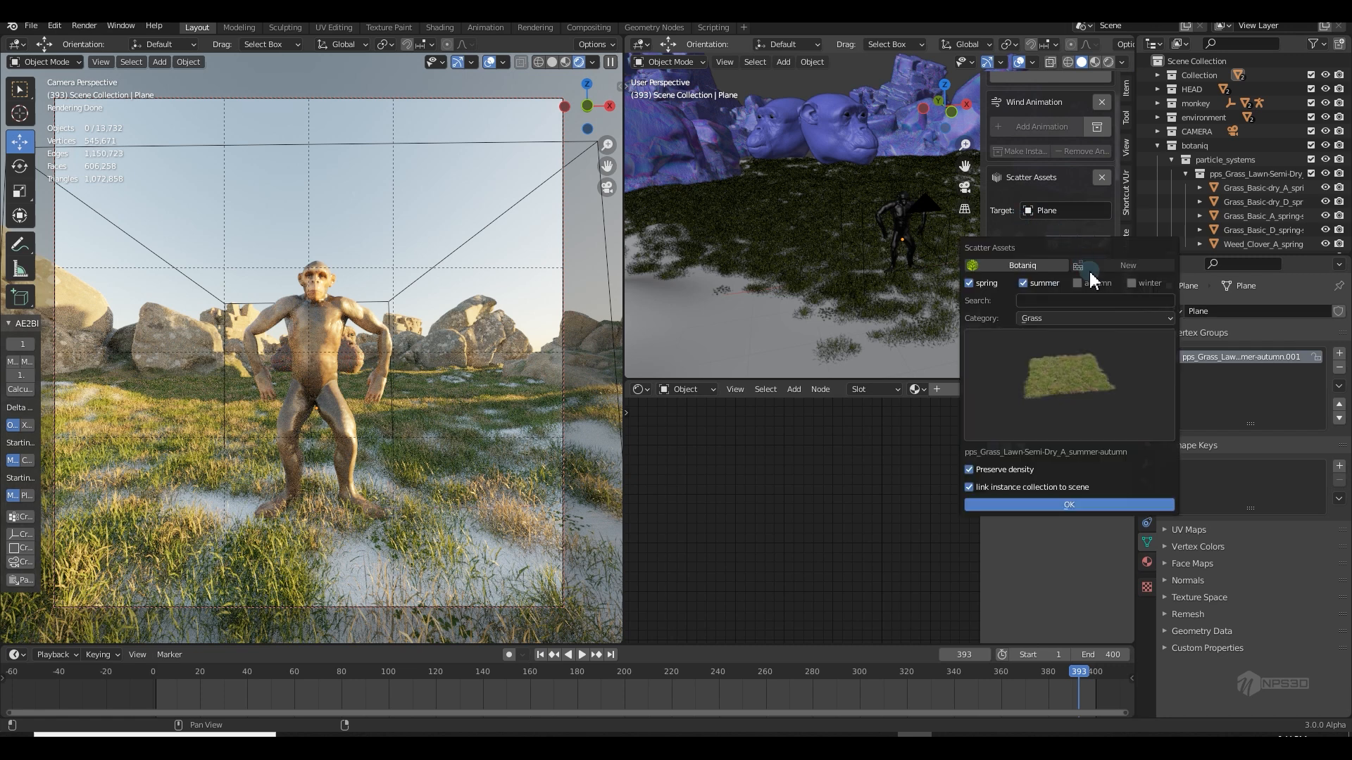
{"action": "left_click", "coordinate": [1125, 267]}
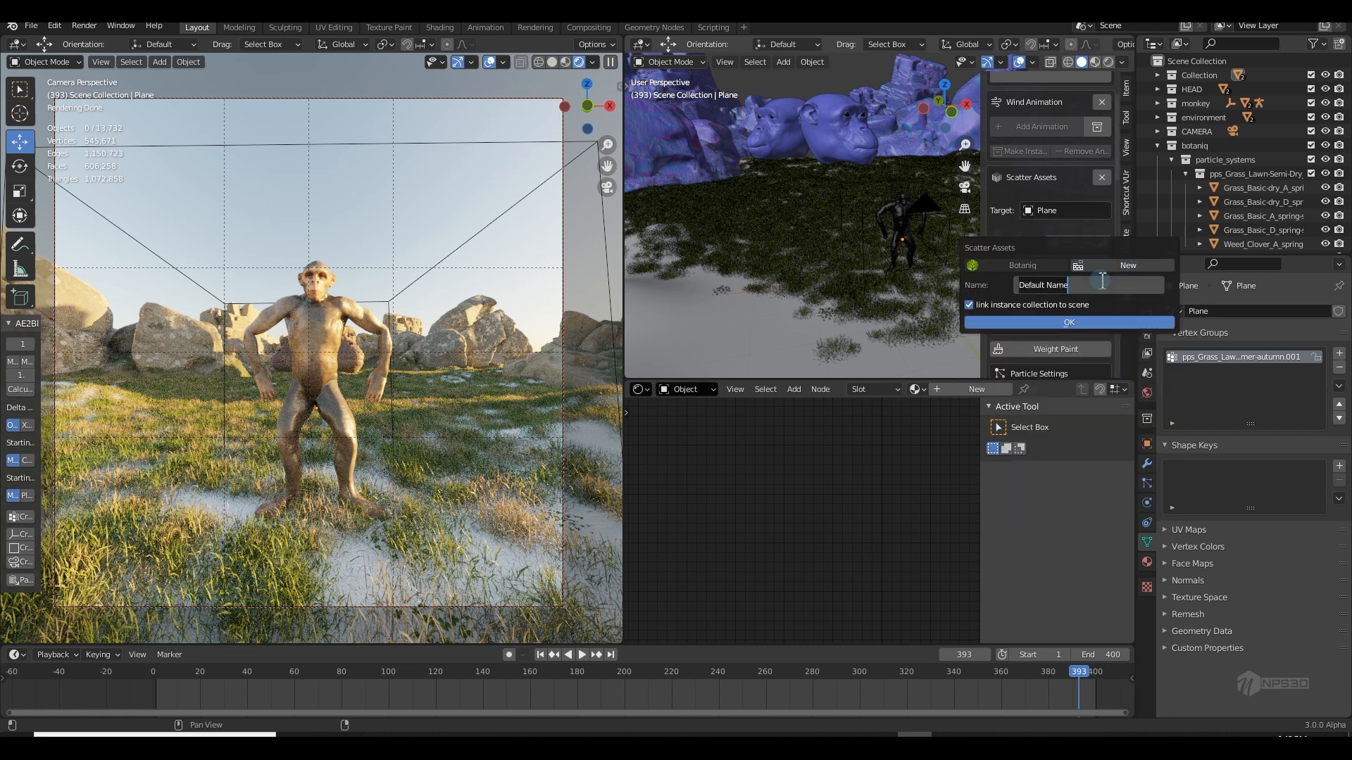
{"action": "left_click", "coordinate": [1081, 321]}
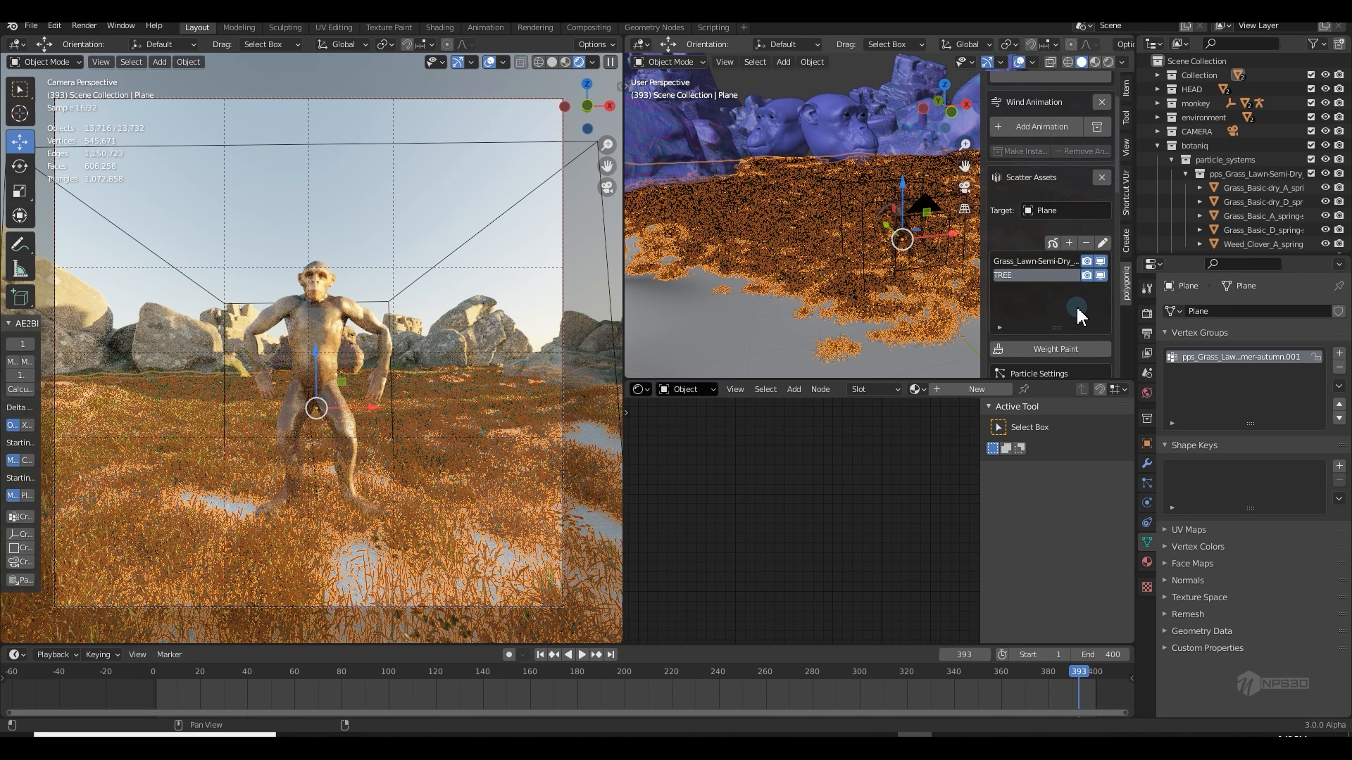
Set the TREE system's particle number to 25 and append the deciduous Elm tree as its scattered object
{"action": "scroll", "coordinate": [1031, 327], "scroll_direction": "down", "scroll_amount": 6}
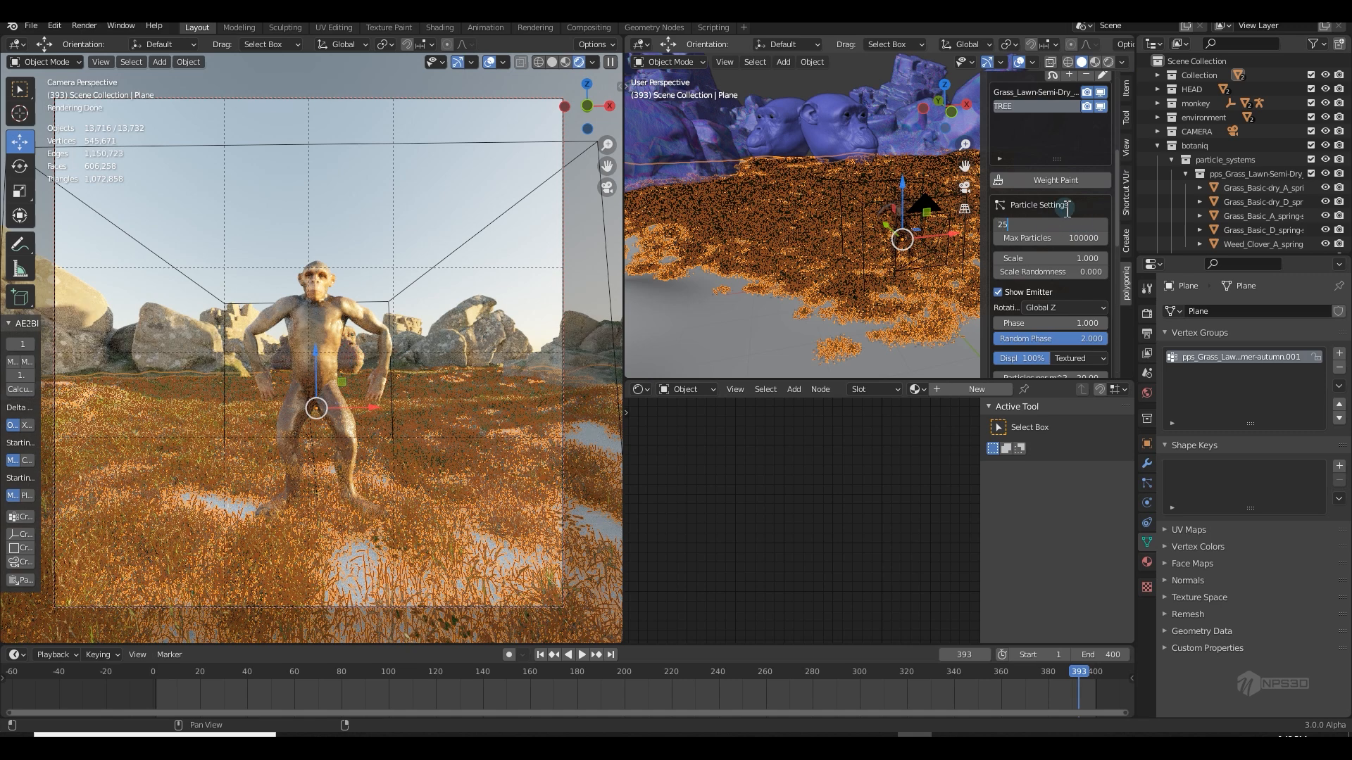
{"action": "scroll", "coordinate": [1056, 285], "scroll_direction": "down", "scroll_amount": 6}
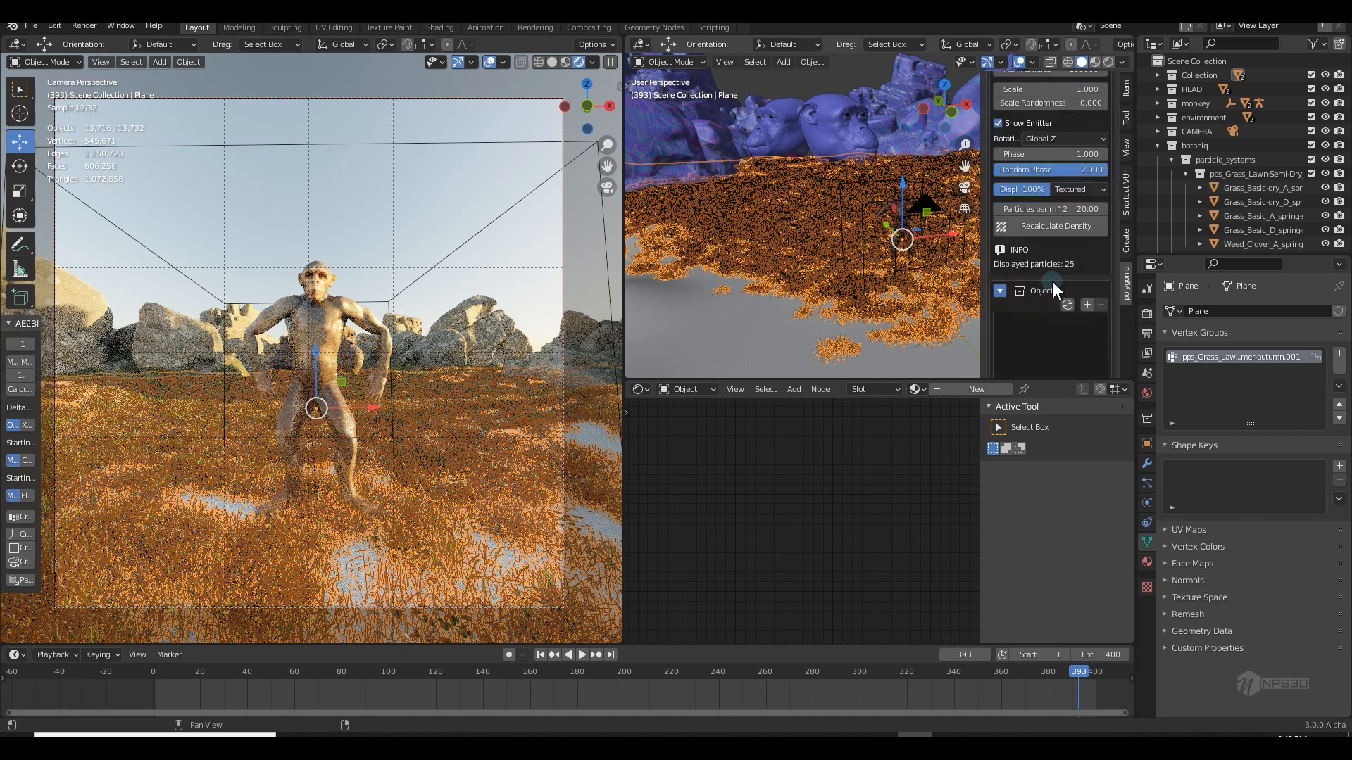
{"action": "left_click", "coordinate": [1087, 306]}
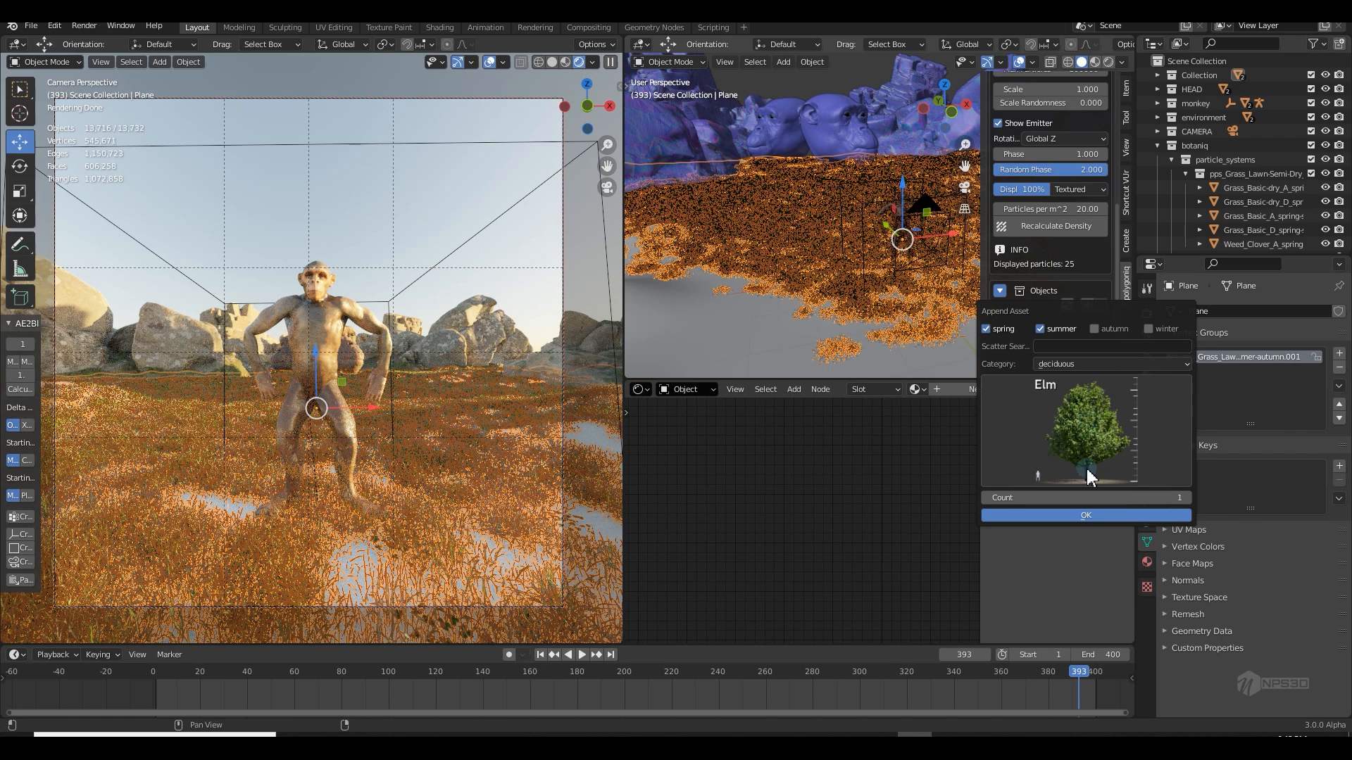
{"action": "left_click", "coordinate": [1087, 515]}
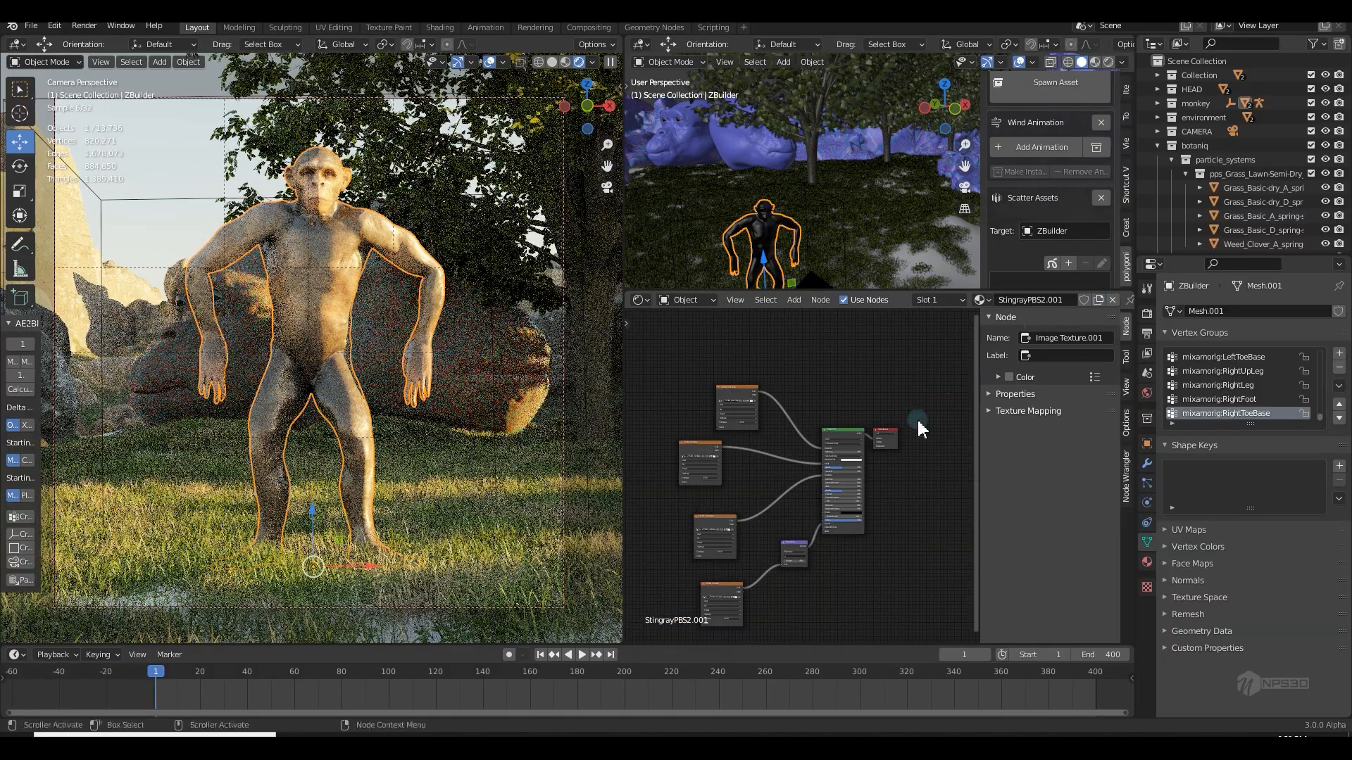
Delete the four image texture nodes and the Normal Map node from the monkey's StingrayPBS2.001 material
{"action": "left_click", "coordinate": [736, 402]}
{"action": "key", "text": "x"}
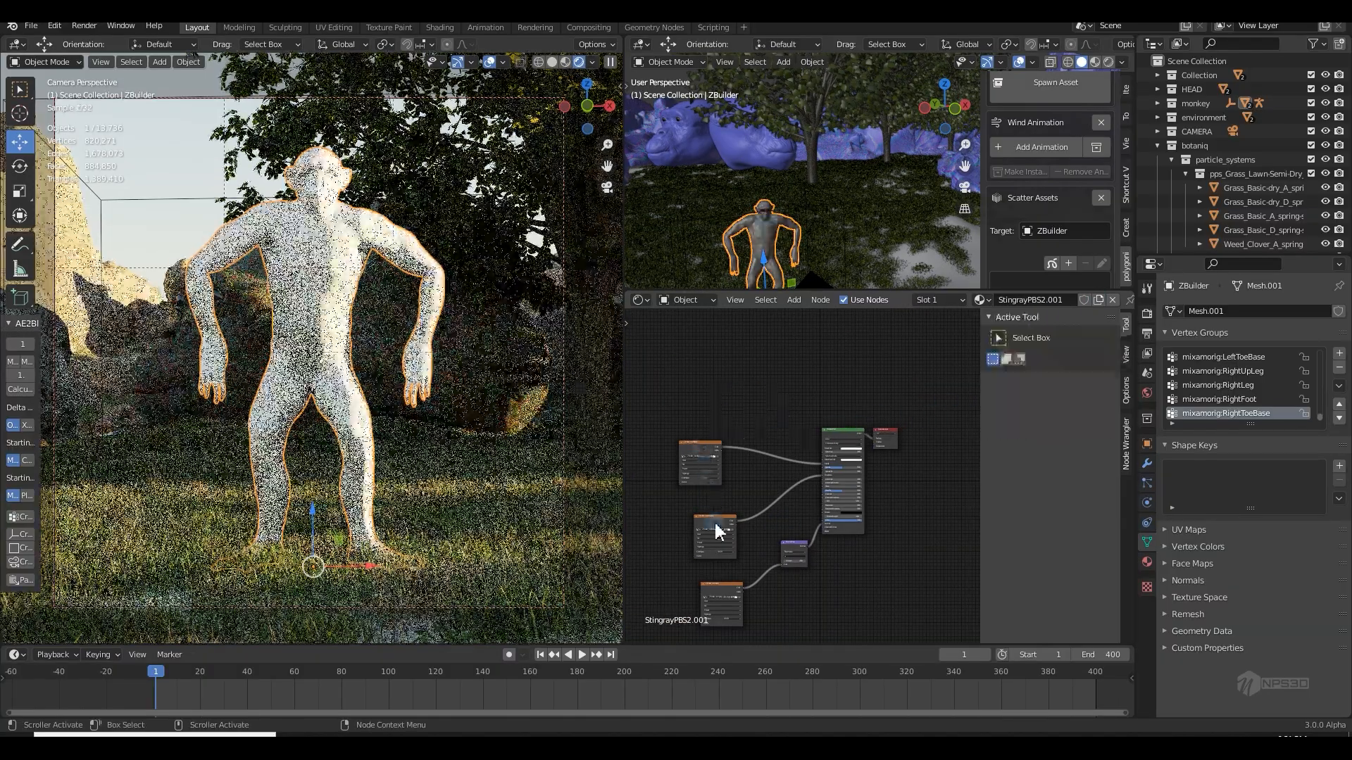
{"action": "left_click", "coordinate": [716, 534]}
{"action": "key", "text": "x"}
{"action": "left_click", "coordinate": [727, 603]}
{"action": "key", "text": "x"}
{"action": "left_click", "coordinate": [791, 544]}
{"action": "key", "text": "x"}
{"action": "left_click", "coordinate": [694, 452]}
{"action": "key", "text": "x"}
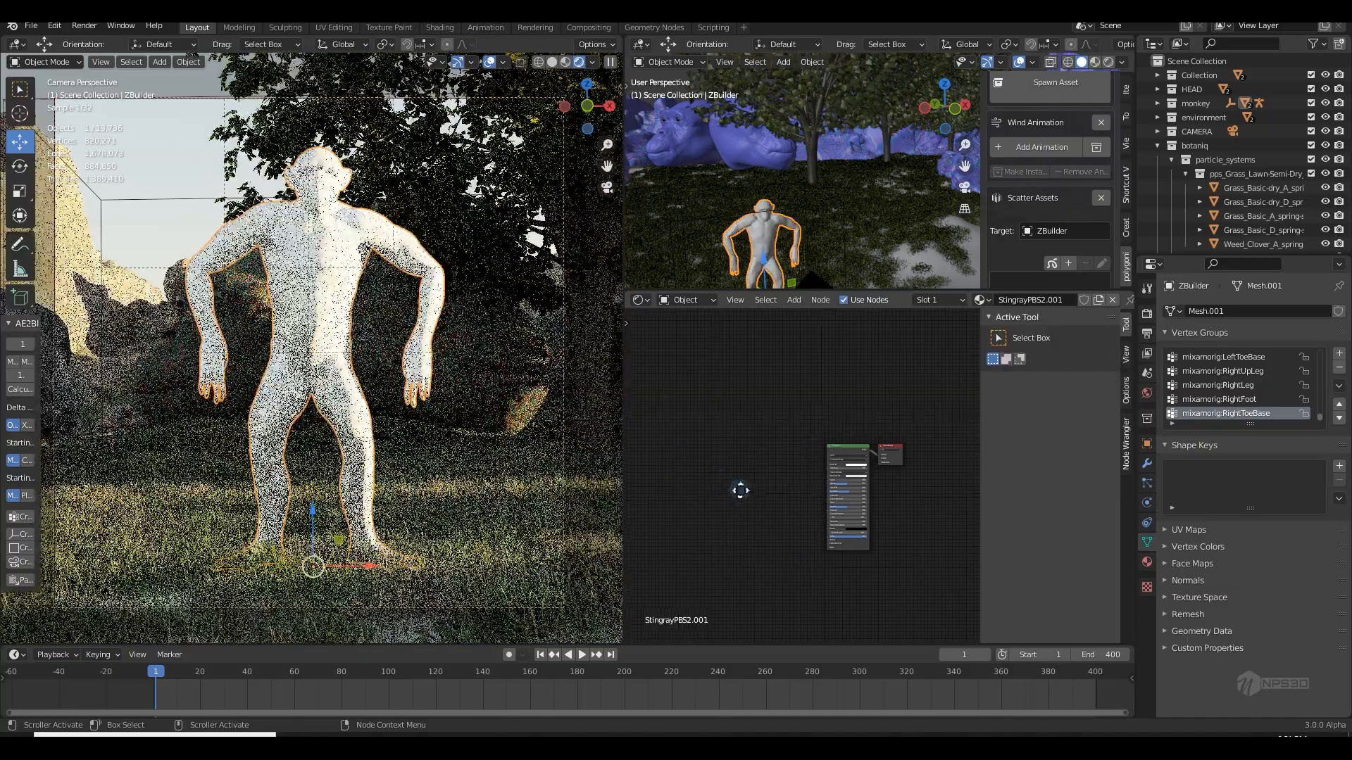
Give the monkey's Principled BSDF a polished gold look with metallic 1.000, a golden-yellow base color and roughness 0.000
{"action": "scroll", "coordinate": [704, 489], "scroll_direction": "up", "scroll_amount": 6}
{"action": "left_click_drag", "start_coordinate": [760, 489], "coordinate": [869, 492]}
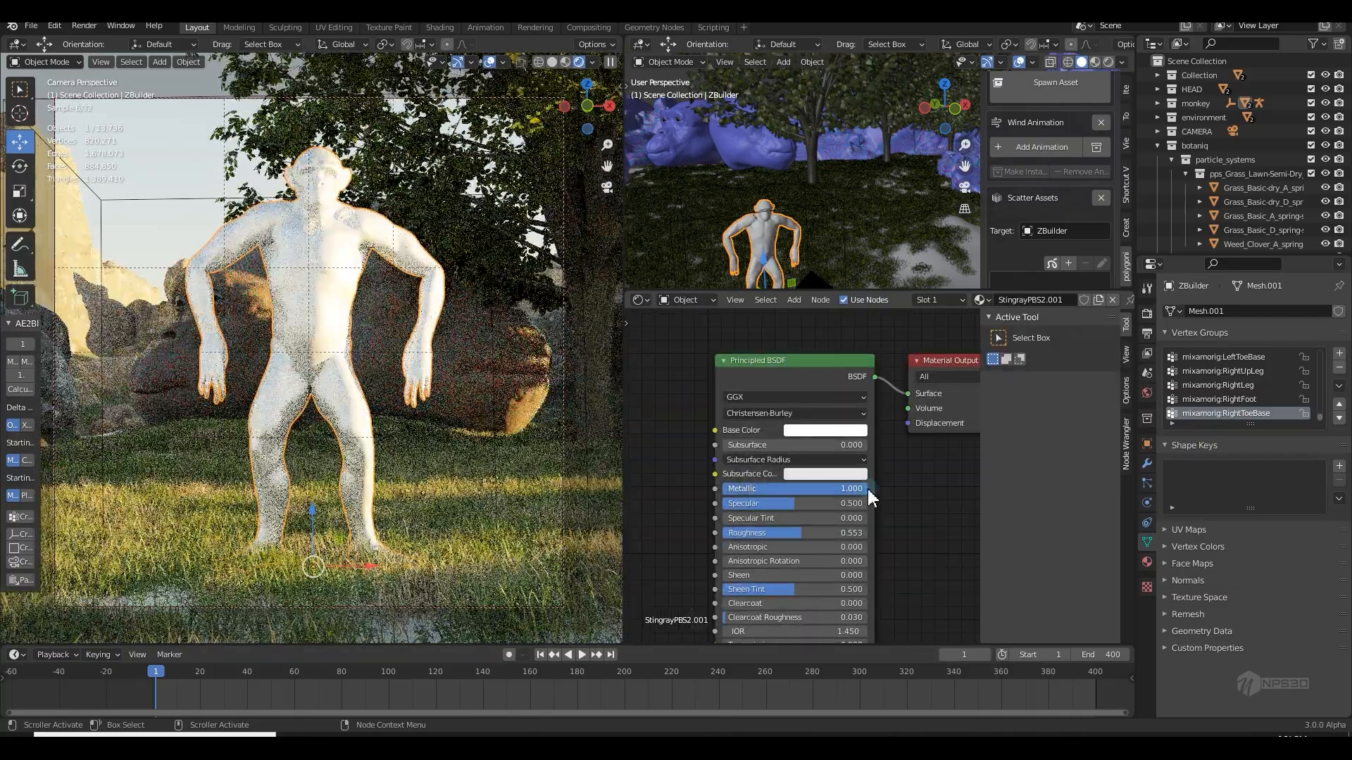
{"action": "left_click", "coordinate": [825, 430]}
{"action": "left_click", "coordinate": [813, 316]}
{"action": "left_click_drag", "start_coordinate": [902, 300], "coordinate": [898, 244]}
{"action": "left_click_drag", "start_coordinate": [803, 533], "coordinate": [725, 533]}
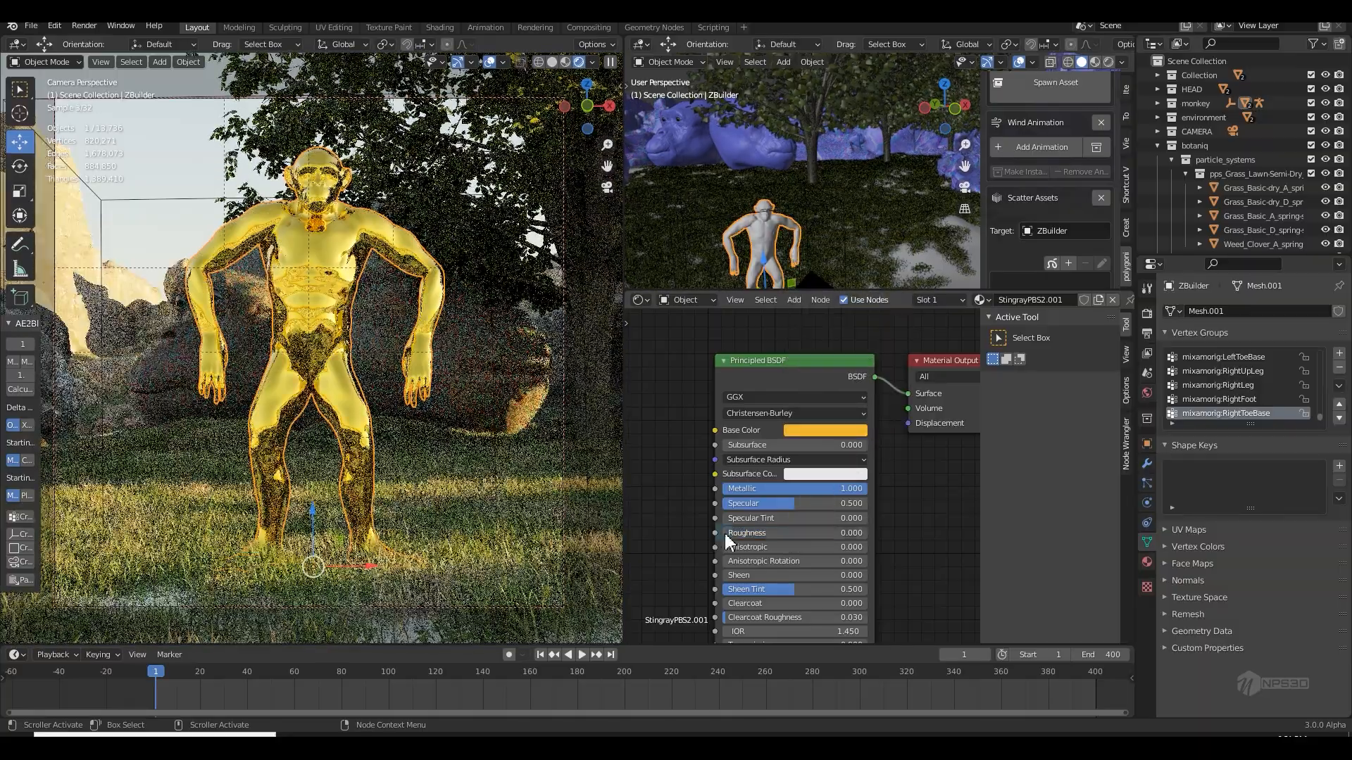
{"action": "left_click", "coordinate": [834, 428]}
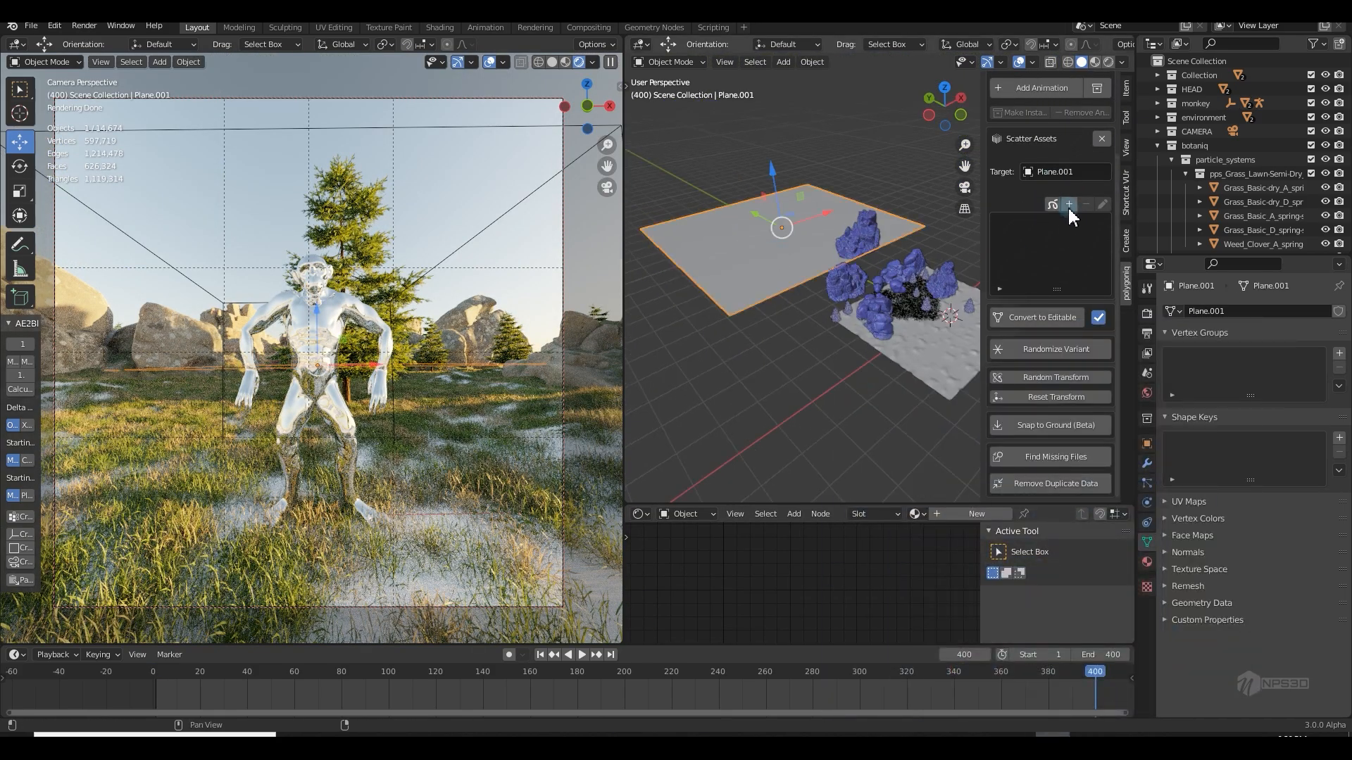
Add a new empty scatter system named BG TREE to Plane.001
{"action": "left_click", "coordinate": [1069, 206]}
{"action": "left_click", "coordinate": [1085, 226]}
{"action": "left_click", "coordinate": [1079, 246]}
{"action": "type", "text": "BG TREE"}
{"action": "left_click", "coordinate": [1060, 281]}
Append Pinus ponderosa (A) as the BG TREE system's scattered object and raise its scale to about 5.9
{"action": "scroll", "coordinate": [1085, 217], "scroll_direction": "down", "scroll_amount": 5}
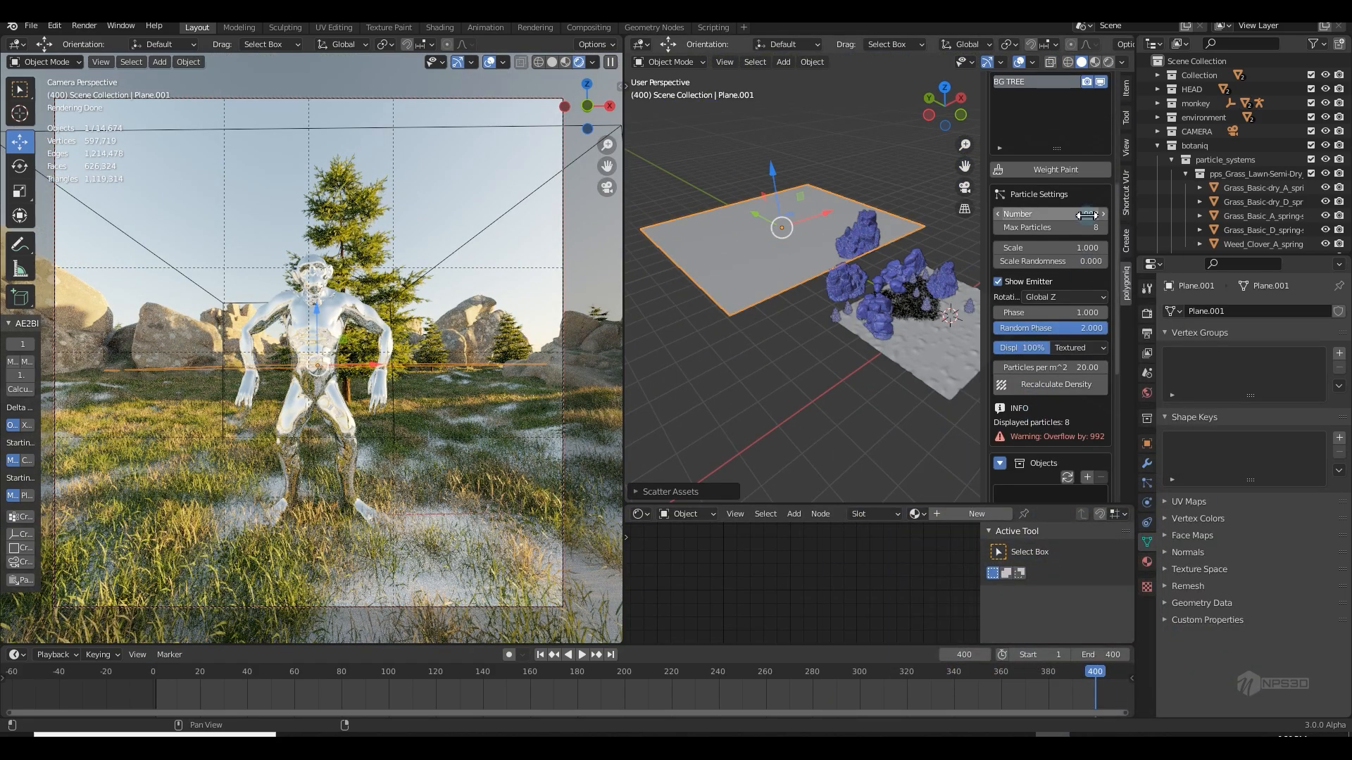
{"action": "scroll", "coordinate": [1085, 379], "scroll_direction": "down", "scroll_amount": 3}
{"action": "left_click", "coordinate": [1087, 379]}
{"action": "left_click", "coordinate": [1055, 489]}
{"action": "left_click", "coordinate": [1146, 204]}
{"action": "left_click", "coordinate": [1054, 591]}
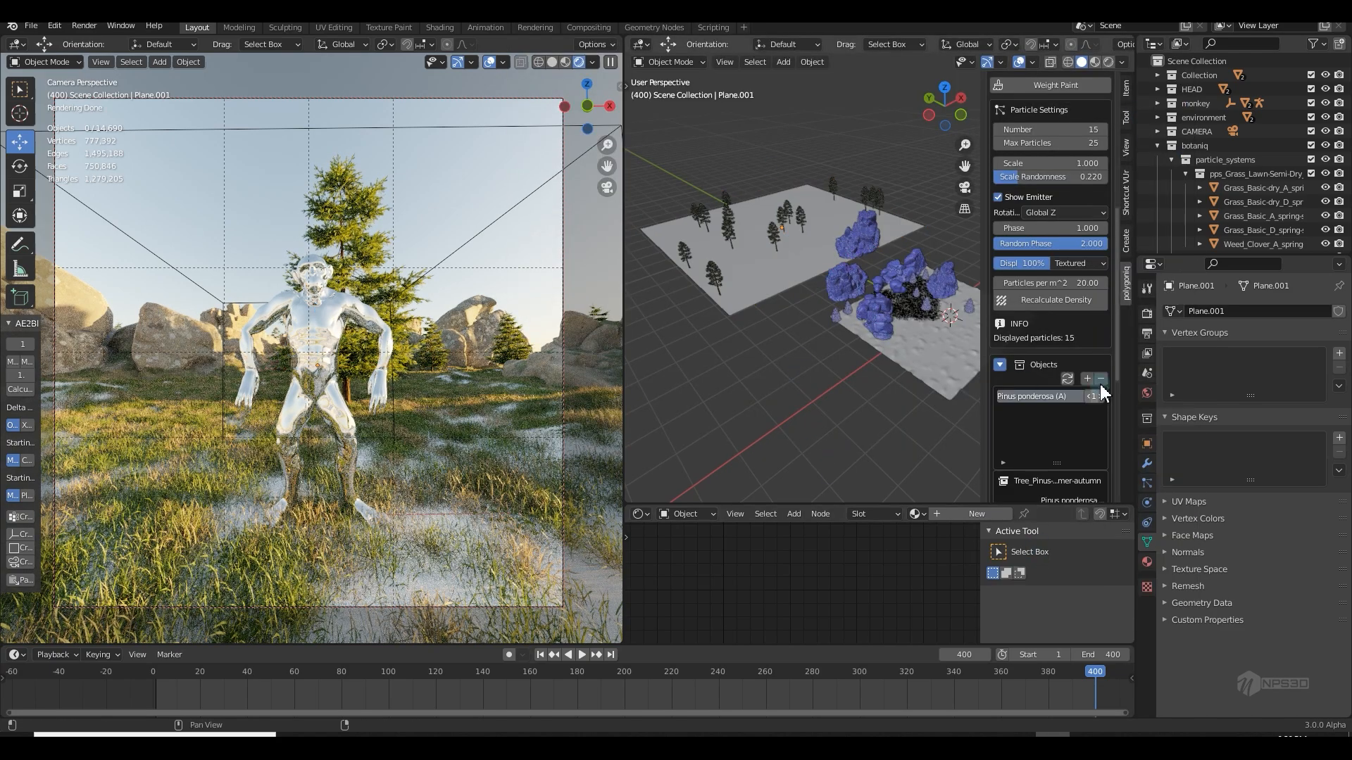
{"action": "scroll", "coordinate": [1088, 229], "scroll_direction": "up", "scroll_amount": 2}
{"action": "left_click_drag", "start_coordinate": [1072, 221], "coordinate": [1338, 221]}
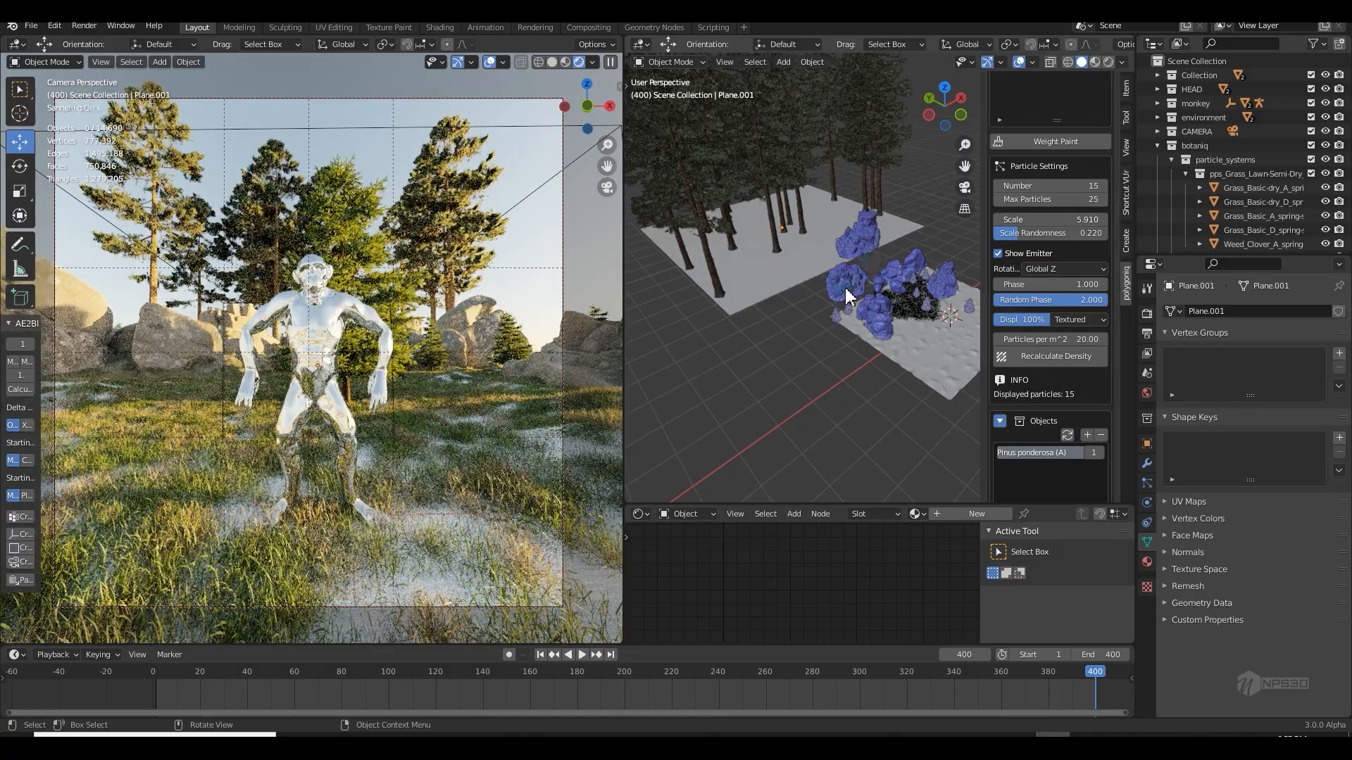
Open the background plane's mesh for editing in edit mode
{"action": "scroll", "coordinate": [848, 296], "scroll_direction": "down", "scroll_amount": 3}
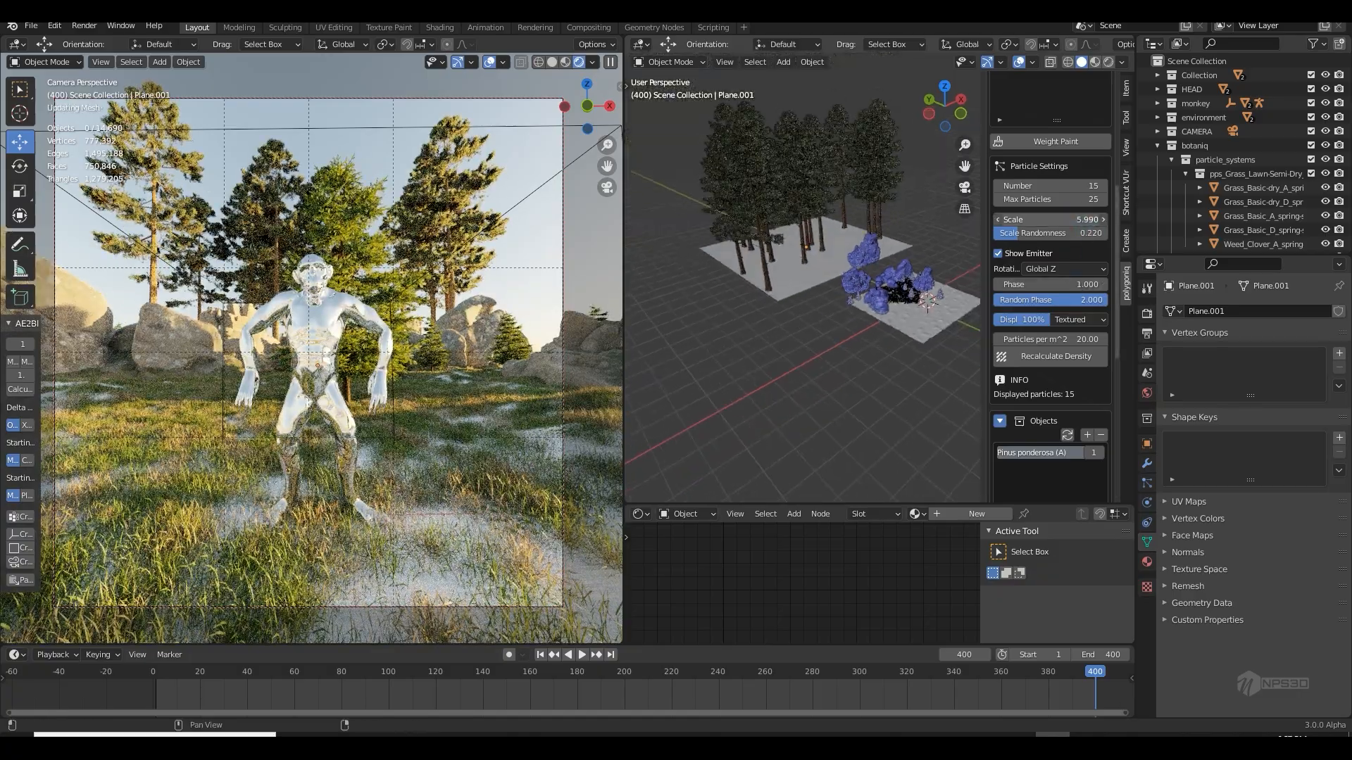
{"action": "scroll", "coordinate": [800, 323], "scroll_direction": "down", "scroll_amount": 2}
{"action": "left_click", "coordinate": [842, 297]}
{"action": "key", "text": "Tab"}
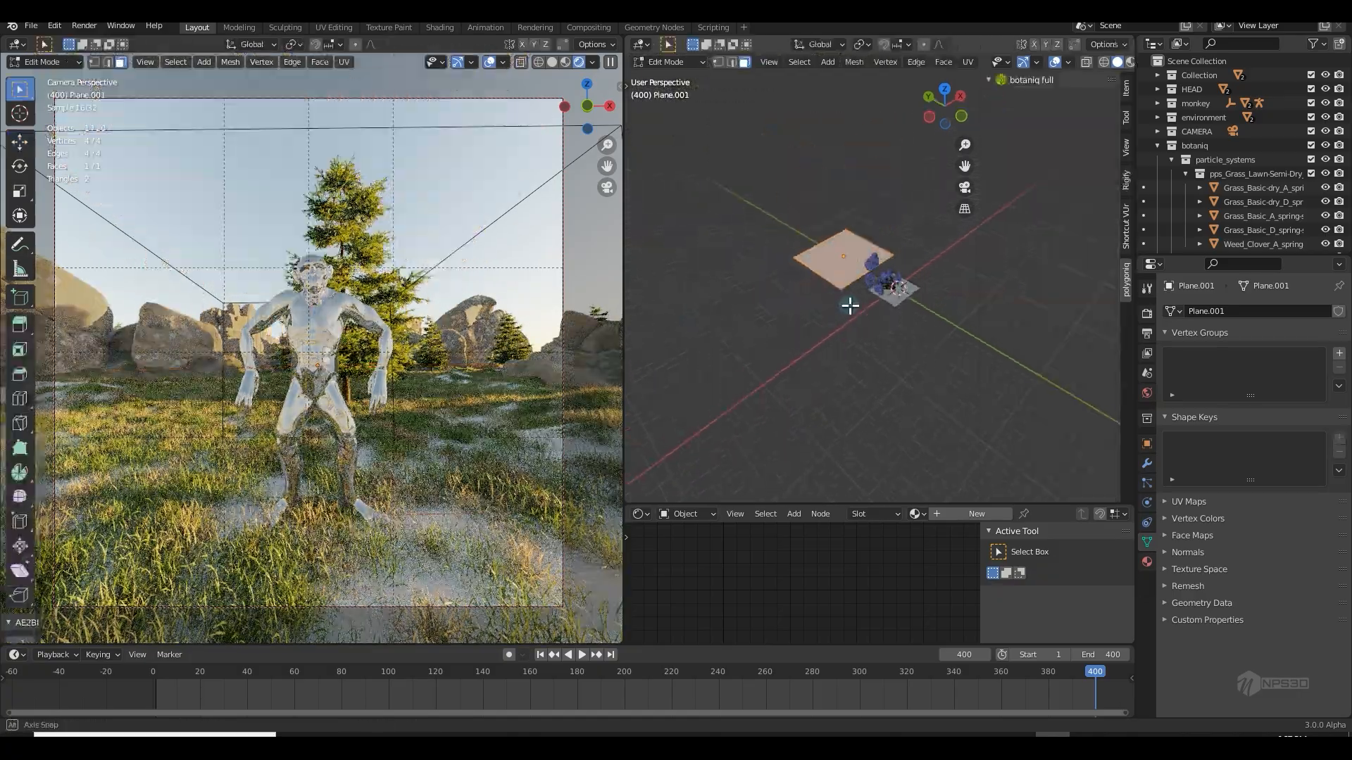
{"action": "middle_click_drag", "start_coordinate": [837, 285], "coordinate": [799, 295]}
{"action": "right_click", "coordinate": [758, 321], "text": "ctrl"}
{"action": "right_click", "coordinate": [744, 379], "text": "ctrl"}
{"action": "right_click", "coordinate": [777, 413], "text": "ctrl"}
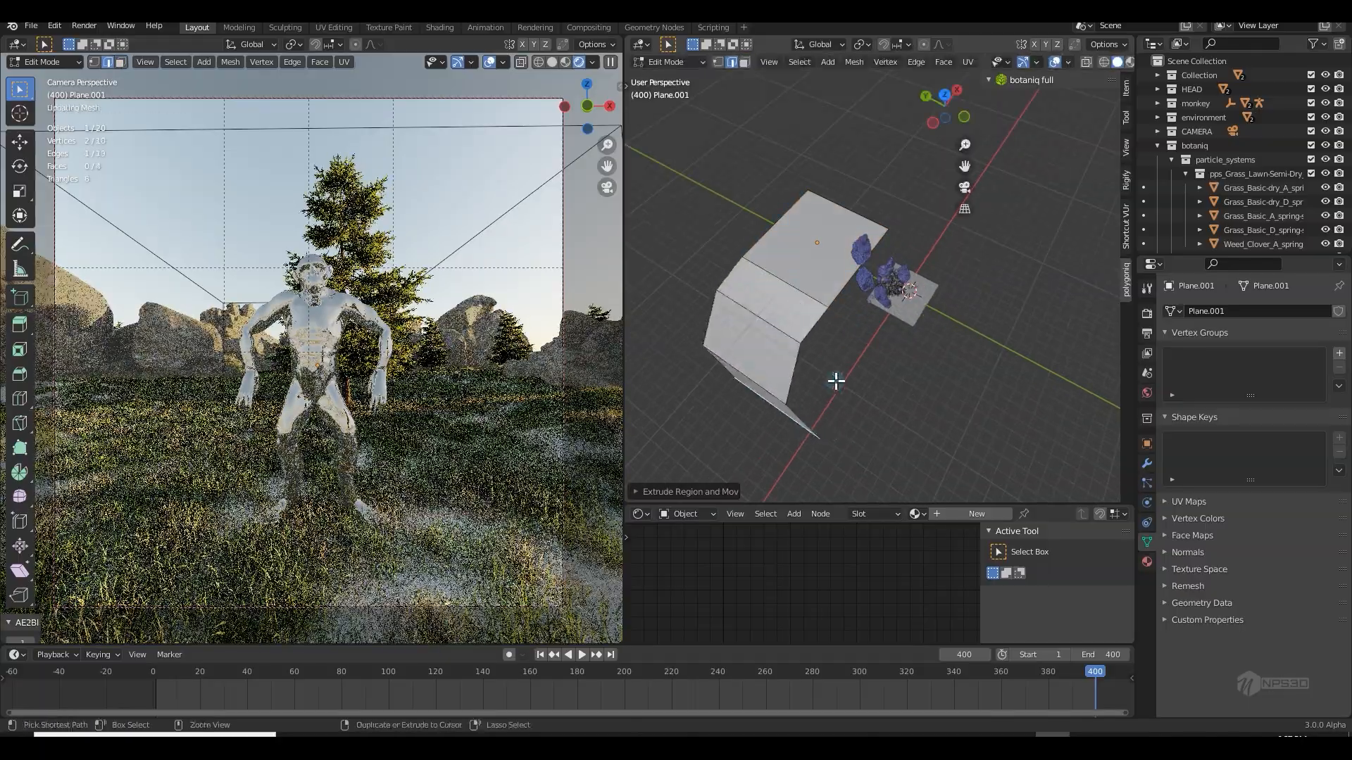
{"action": "middle_click_drag", "start_coordinate": [814, 404], "coordinate": [812, 312]}
{"action": "key", "text": "ctrl+z"}
{"action": "key", "text": "ctrl+z"}
{"action": "key", "text": "ctrl+z"}
Extrude the background plane's edges in top view so the surface wraps around both sides of the rocks and monkey
{"action": "key", "text": "KP_7"}
{"action": "key", "text": "e"}
{"action": "key", "text": "e"}
{"action": "left_click", "coordinate": [797, 321]}
{"action": "middle_click_drag", "start_coordinate": [968, 251], "coordinate": [899, 261], "text": "shift"}
{"action": "left_click", "coordinate": [899, 259]}
{"action": "key", "text": "e"}
{"action": "left_click", "coordinate": [956, 251]}
{"action": "left_click", "coordinate": [914, 283]}
{"action": "key", "text": "e"}
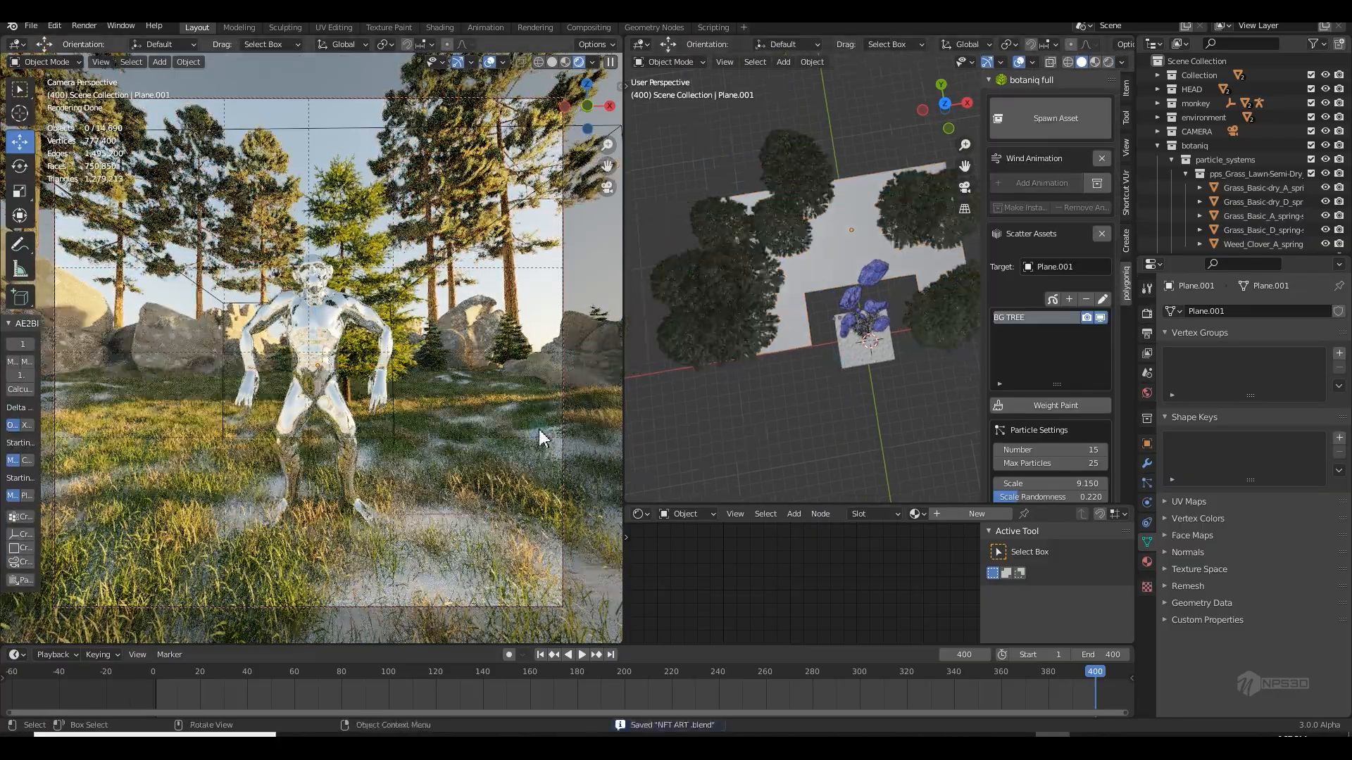
Recalculate the BG TREE system's density and set its scale randomness to 1.000
{"action": "middle_click_drag", "start_coordinate": [870, 400], "coordinate": [878, 332]}
{"action": "scroll", "coordinate": [1111, 387], "scroll_direction": "down", "scroll_amount": 5}
{"action": "left_click", "coordinate": [1080, 453]}
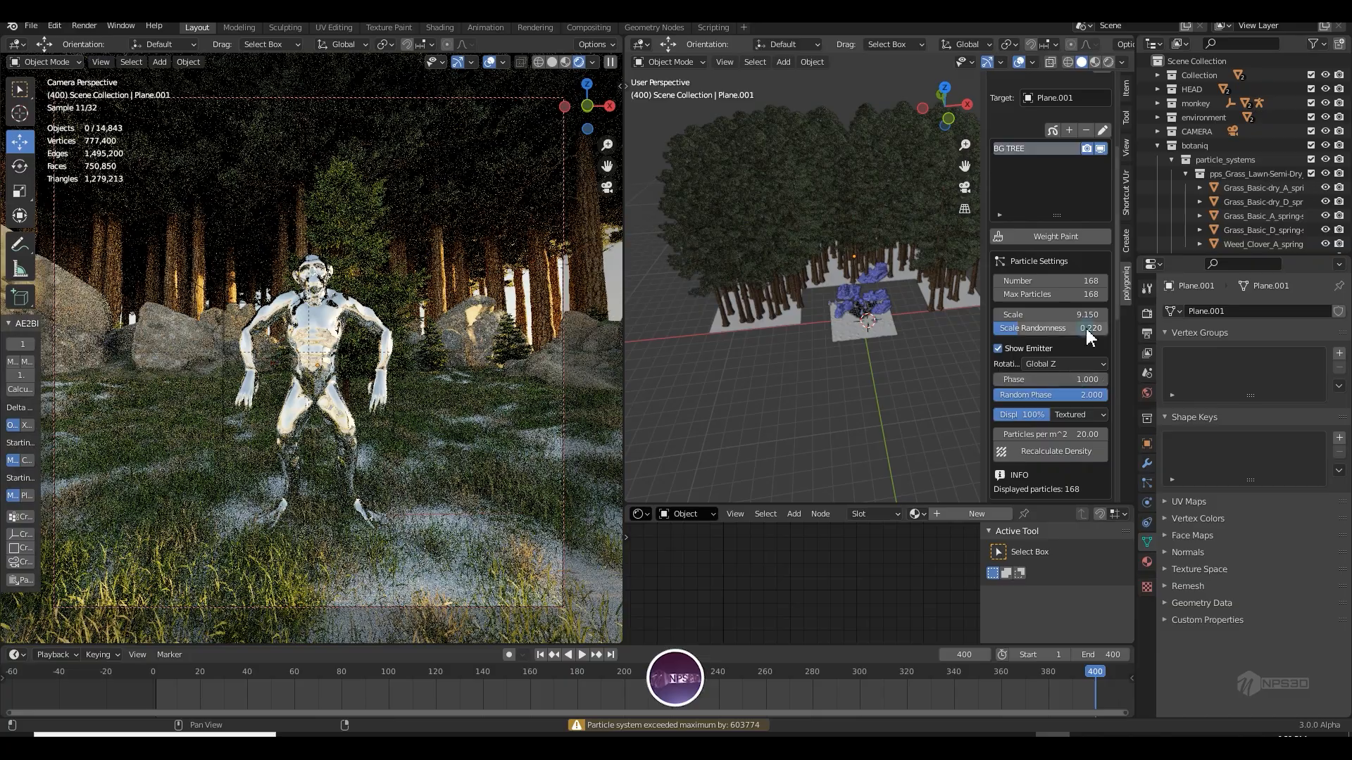
{"action": "left_click_drag", "start_coordinate": [1051, 328], "coordinate": [1135, 328]}
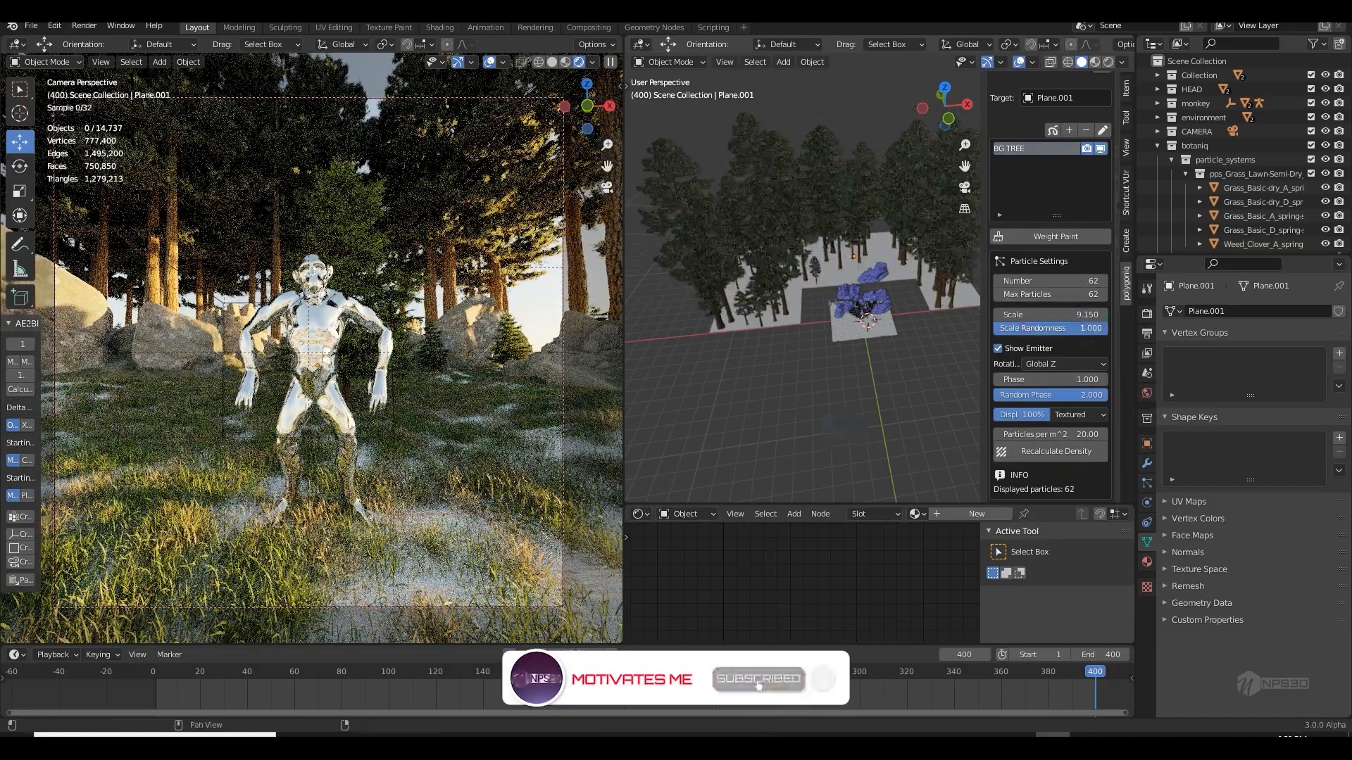
Select the ground plane and hide its TREE scatter system in the viewport
{"action": "middle_click_drag", "start_coordinate": [836, 408], "coordinate": [840, 393]}
{"action": "scroll", "coordinate": [842, 374], "scroll_direction": "up", "scroll_amount": 4}
{"action": "left_click", "coordinate": [842, 373]}
{"action": "scroll", "coordinate": [1037, 454], "scroll_direction": "down", "scroll_amount": 10}
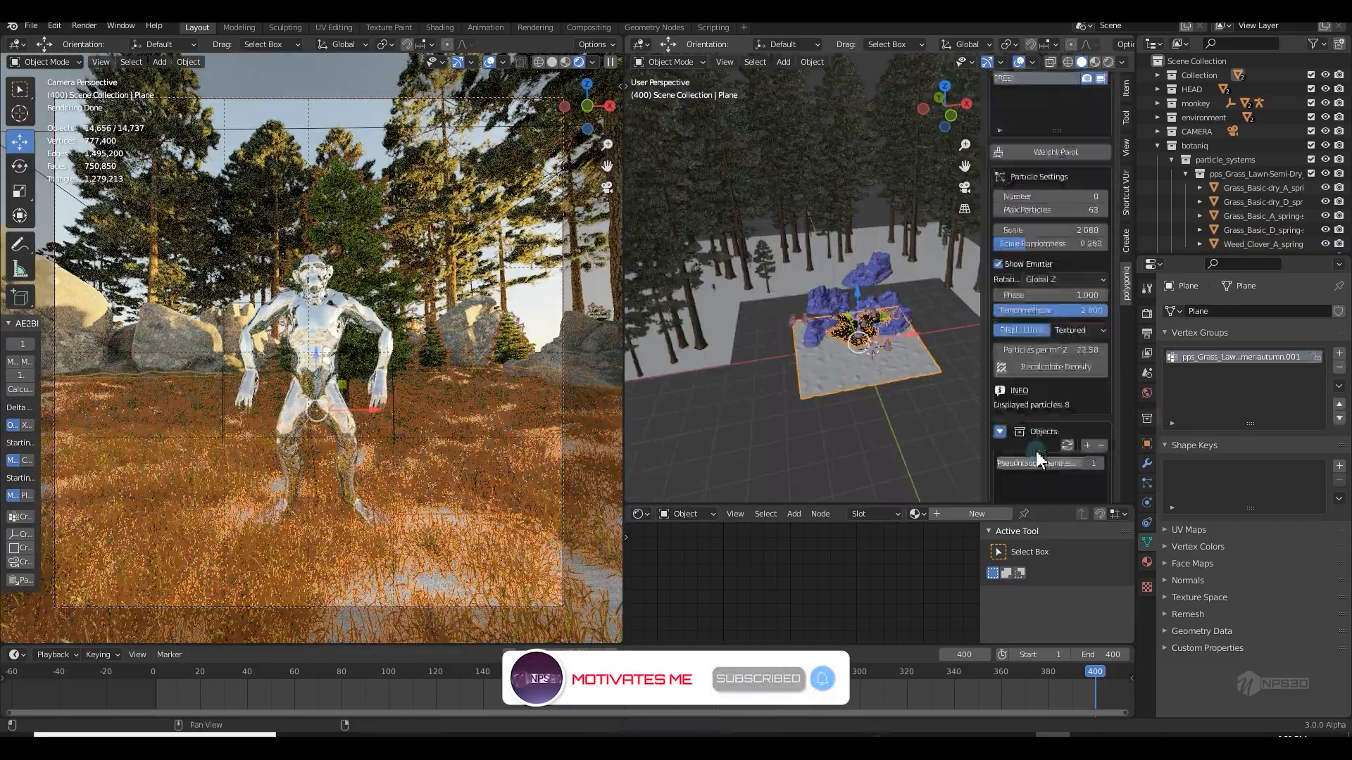
{"action": "left_click", "coordinate": [1100, 249]}
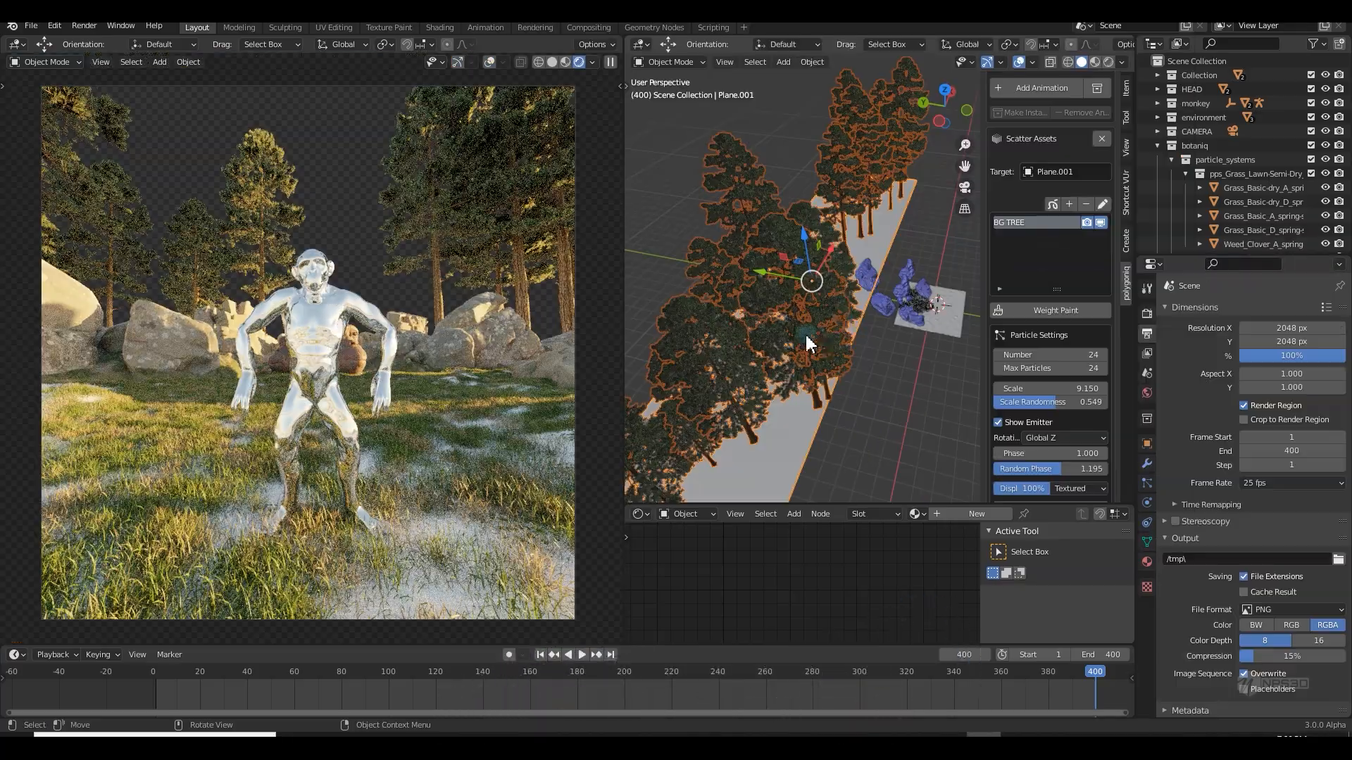
Duplicate the tree-covered background plane along Y behind the original, set the copy's particle limit to 19 and recalculate its density
{"action": "key", "text": "shift+d"}
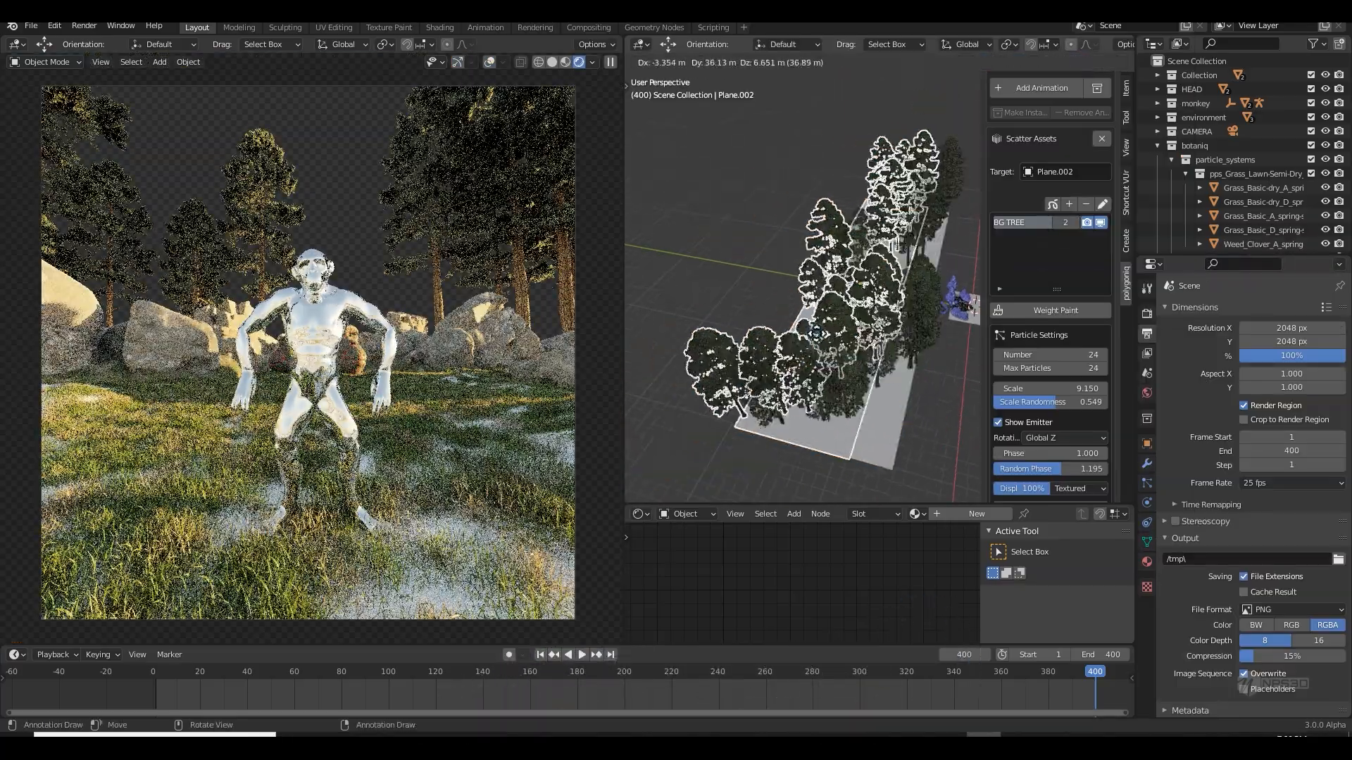
{"action": "key", "text": "y"}
{"action": "left_click", "coordinate": [855, 310]}
{"action": "middle_click_drag", "start_coordinate": [855, 309], "coordinate": [817, 331]}
{"action": "mouse_move", "coordinate": [1042, 355]}
{"action": "left_mouse_down"}
{"action": "mouse_move", "coordinate": [1063, 355]}
{"action": "mouse_move", "coordinate": [1041, 368]}
{"action": "left_mouse_up"}
{"action": "scroll", "coordinate": [1053, 422], "scroll_direction": "down", "scroll_amount": 2}
{"action": "left_click", "coordinate": [1056, 470]}
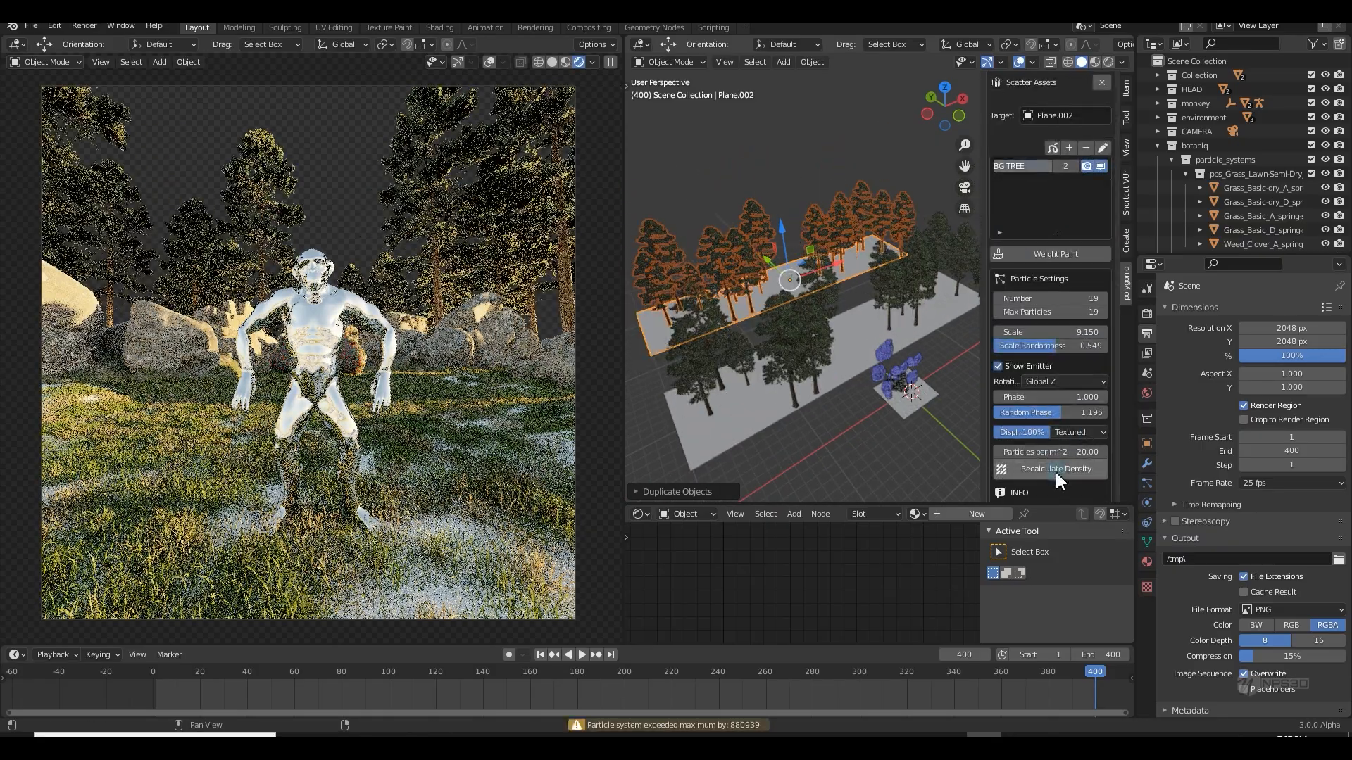
Play the camera animation from the first frame to check the background trees
{"action": "middle_click_drag", "start_coordinate": [791, 121], "coordinate": [765, 285]}
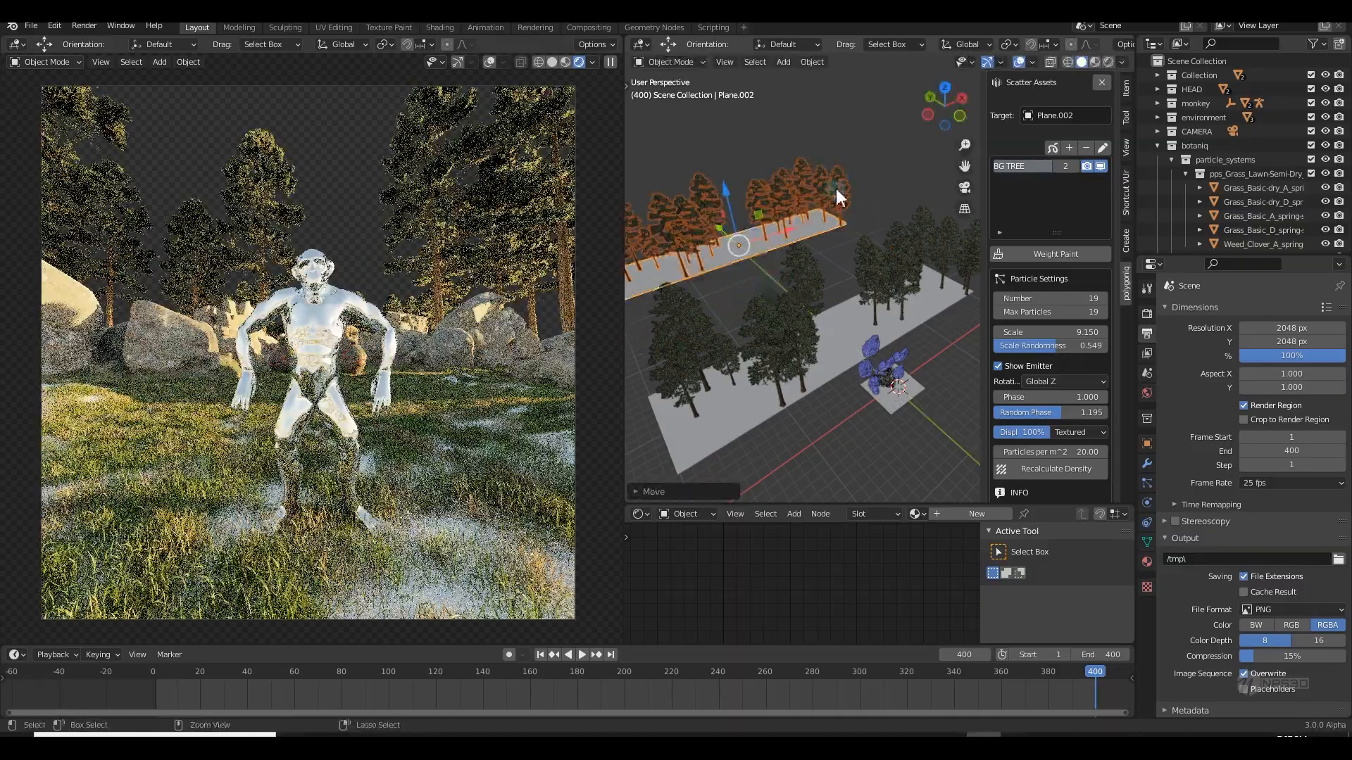
{"action": "left_click", "coordinate": [876, 161]}
{"action": "left_click", "coordinate": [540, 654]}
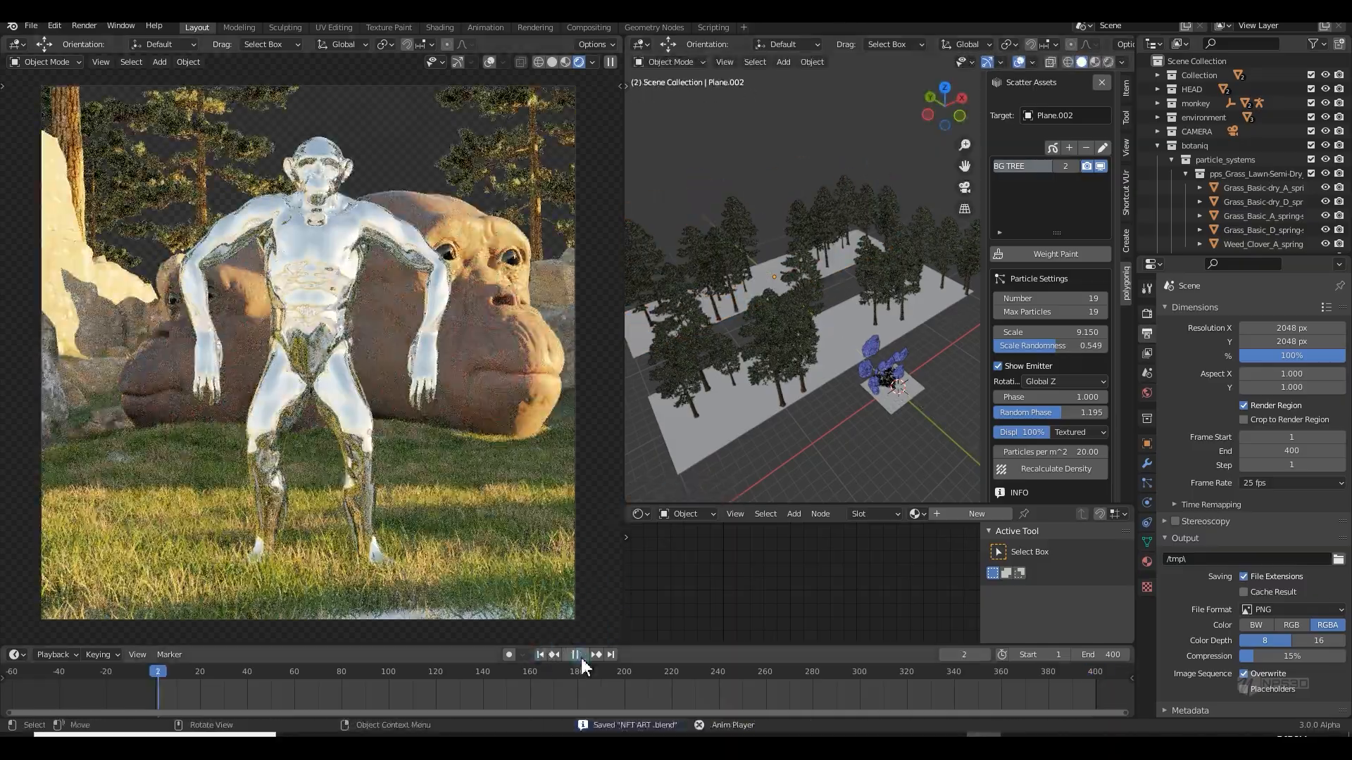
{"action": "left_click", "coordinate": [581, 658]}
{"action": "left_click", "coordinate": [569, 677]}
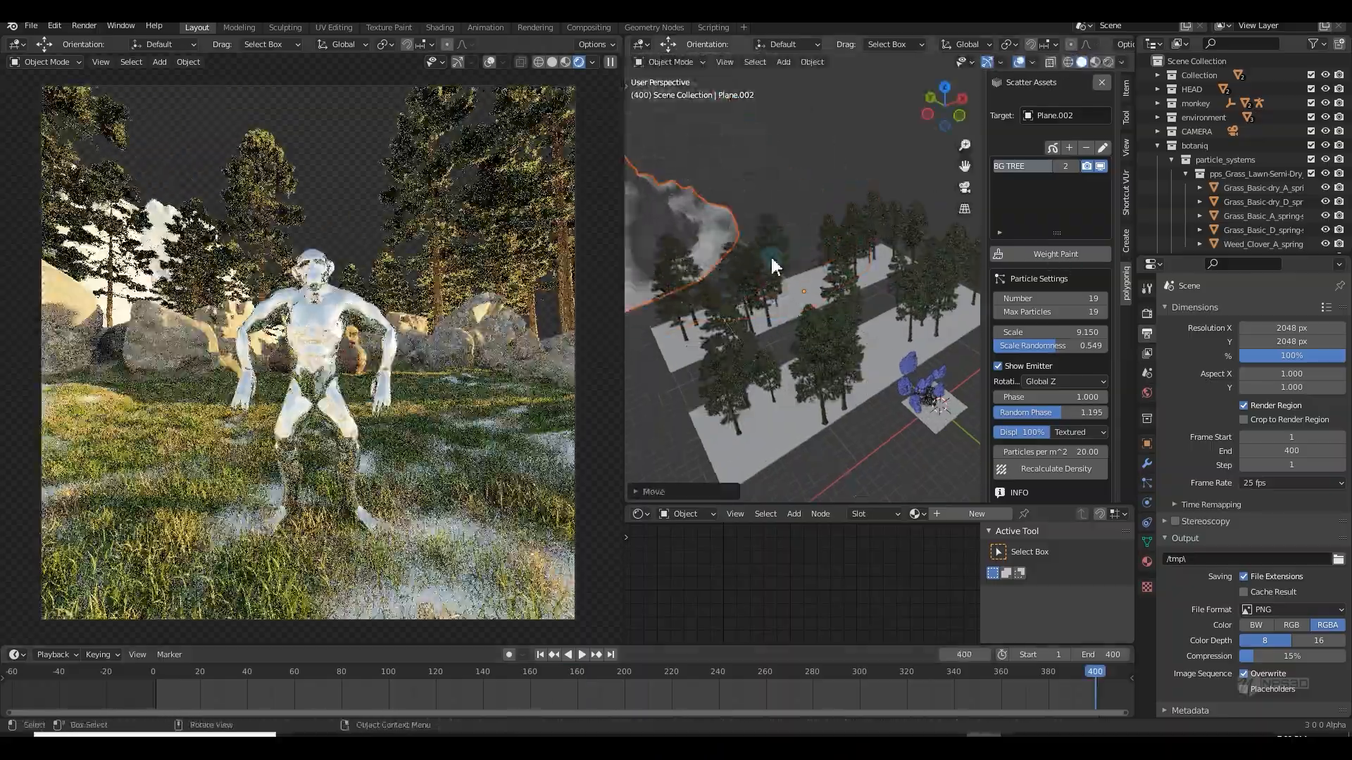
Add the image textures to the large background rock's material and connect them to its Principled BSDF
{"action": "left_click", "coordinate": [915, 514]}
{"action": "left_click", "coordinate": [989, 576]}
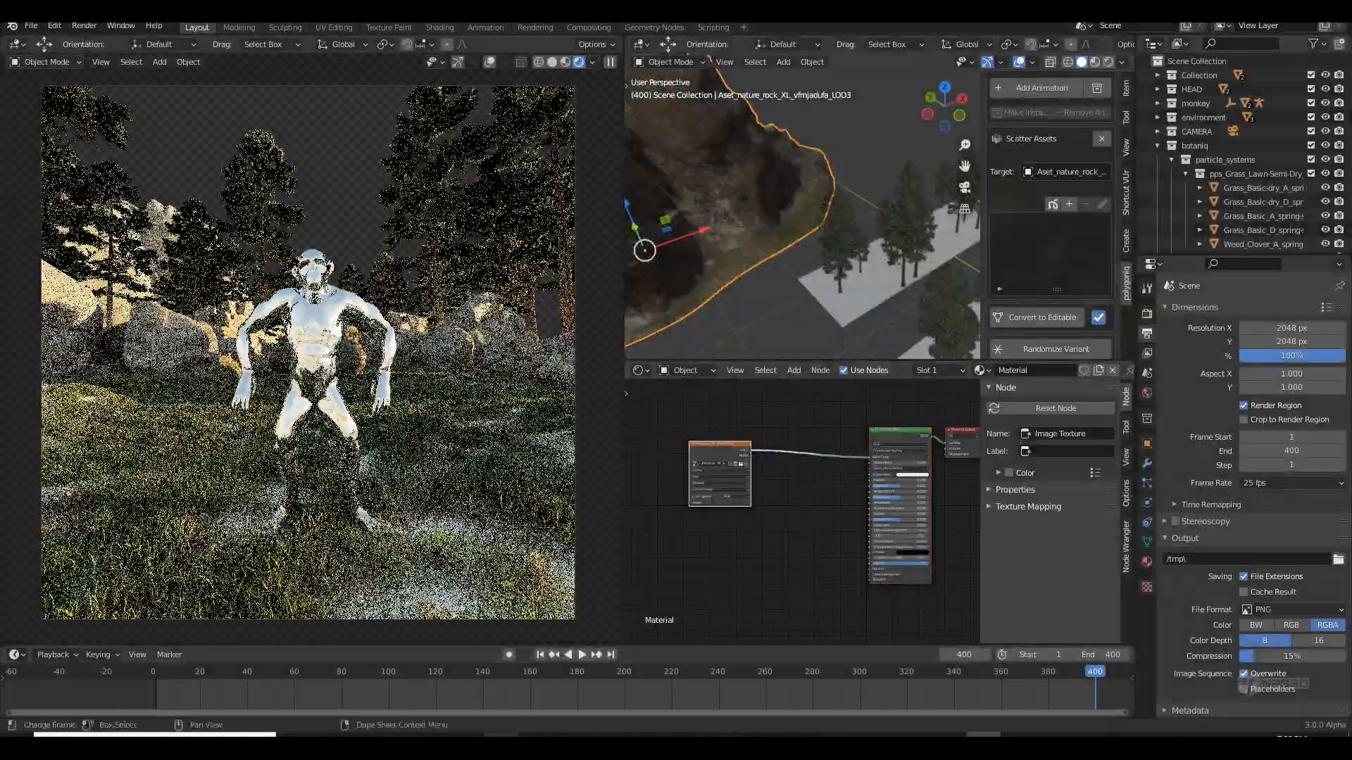
{"action": "left_click_drag", "start_coordinate": [615, 405], "coordinate": [753, 581]}
{"action": "left_click_drag", "start_coordinate": [150, 500], "coordinate": [679, 535]}
{"action": "left_click_drag", "start_coordinate": [719, 446], "coordinate": [915, 380]}
Add a Normal Map node, connect the rock's normal texture through it to the Principled BSDF, and save the file
{"action": "key", "text": "shift+a"}
{"action": "type", "text": "no"}
{"action": "left_click", "coordinate": [830, 552]}
{"action": "left_click_drag", "start_coordinate": [766, 508], "coordinate": [788, 559]}
{"action": "left_click_drag", "start_coordinate": [846, 520], "coordinate": [849, 477]}
{"action": "key", "text": "ctrl+s"}
Enlarge the 3D viewport over the node editor, widen its sidebar and display the view settings
{"action": "scroll", "coordinate": [793, 283], "scroll_direction": "down", "scroll_amount": 5}
{"action": "left_click_drag", "start_coordinate": [866, 361], "coordinate": [889, 542]}
{"action": "left_click_drag", "start_coordinate": [980, 366], "coordinate": [1062, 359]}
{"action": "middle_click_drag", "start_coordinate": [916, 338], "coordinate": [869, 313]}
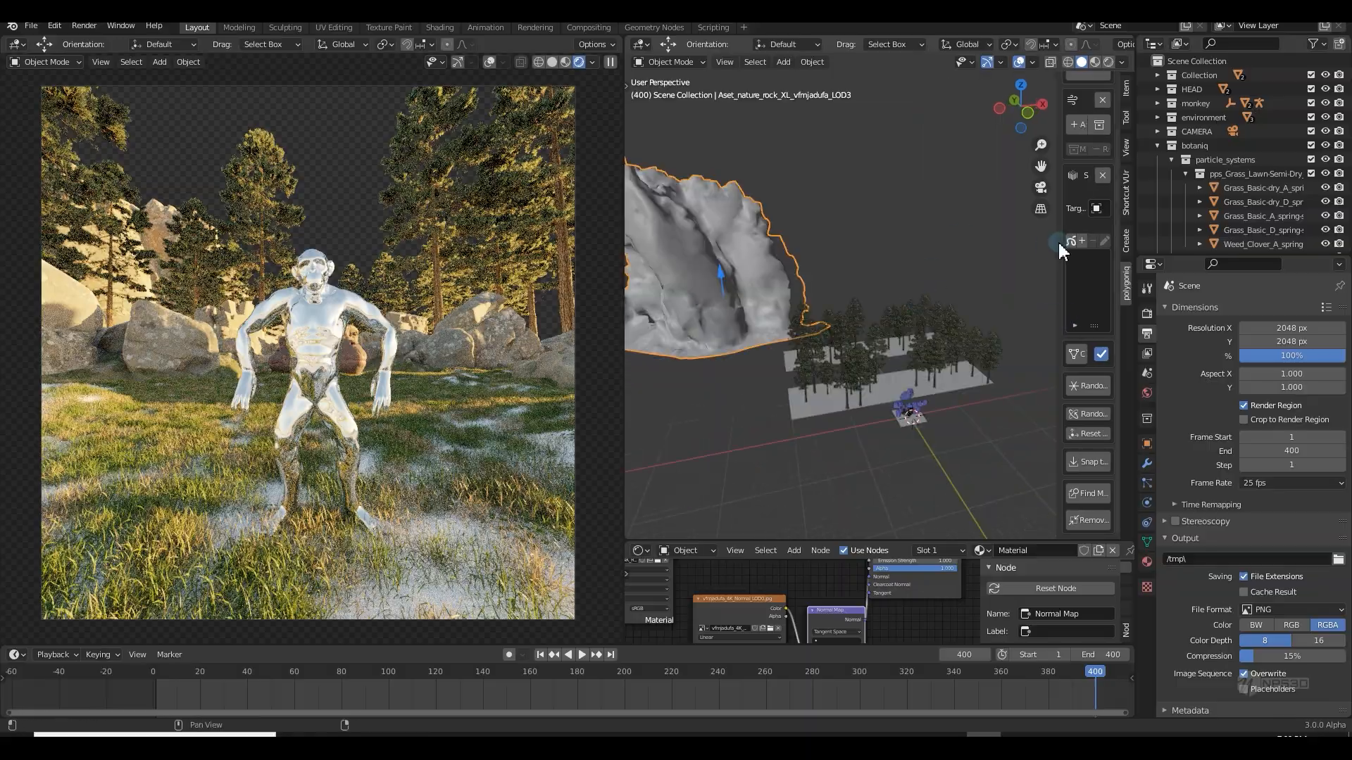
{"action": "left_click_drag", "start_coordinate": [1060, 243], "coordinate": [954, 239]}
{"action": "left_click", "coordinate": [1127, 148]}
Duplicate the textured large rock along X behind the trees, then make another copy and rotate it about Z
{"action": "middle_click_drag", "start_coordinate": [768, 306], "coordinate": [817, 299]}
{"action": "key", "text": "shift+d"}
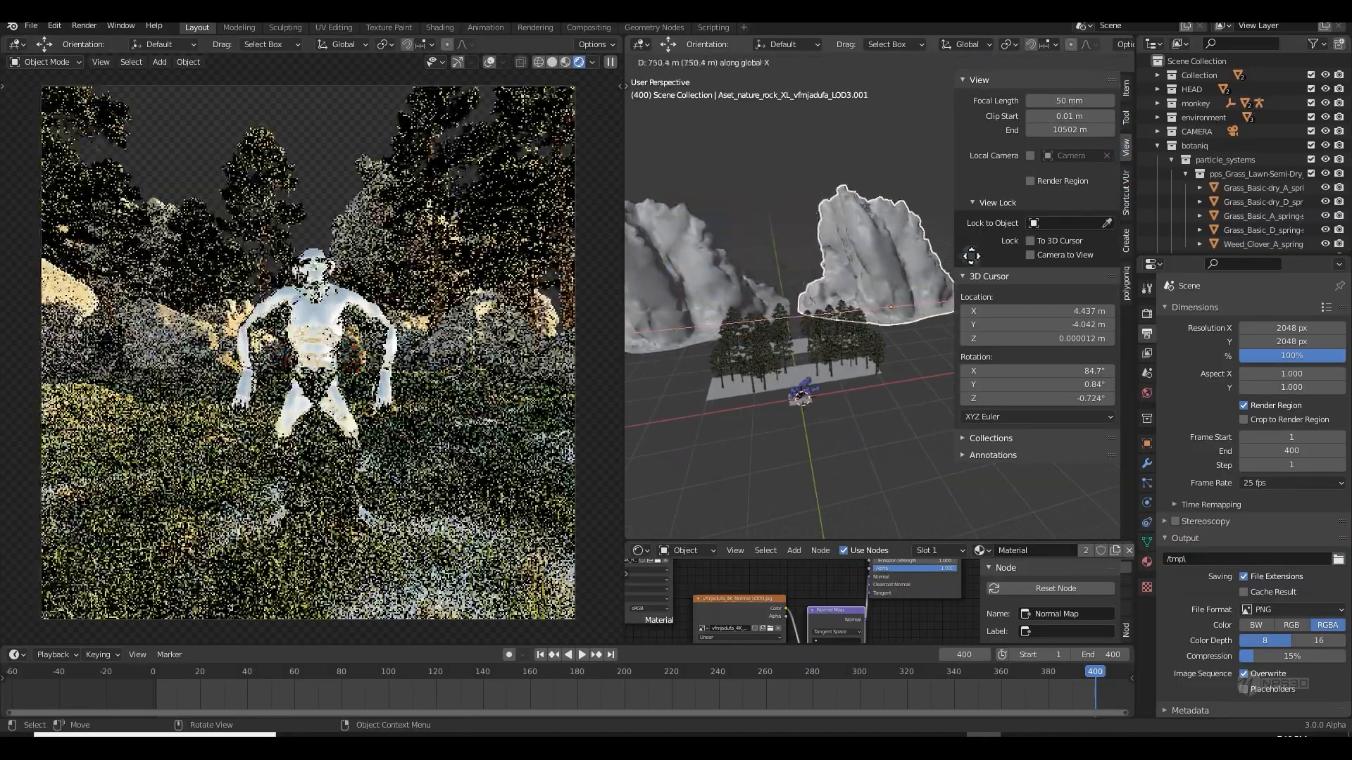
{"action": "left_click", "coordinate": [969, 254]}
{"action": "middle_click_drag", "start_coordinate": [908, 278], "coordinate": [857, 292]}
{"action": "key", "text": "shift+d"}
{"action": "left_click", "coordinate": [785, 293]}
{"action": "key", "text": "r"}
{"action": "key", "text": "z"}
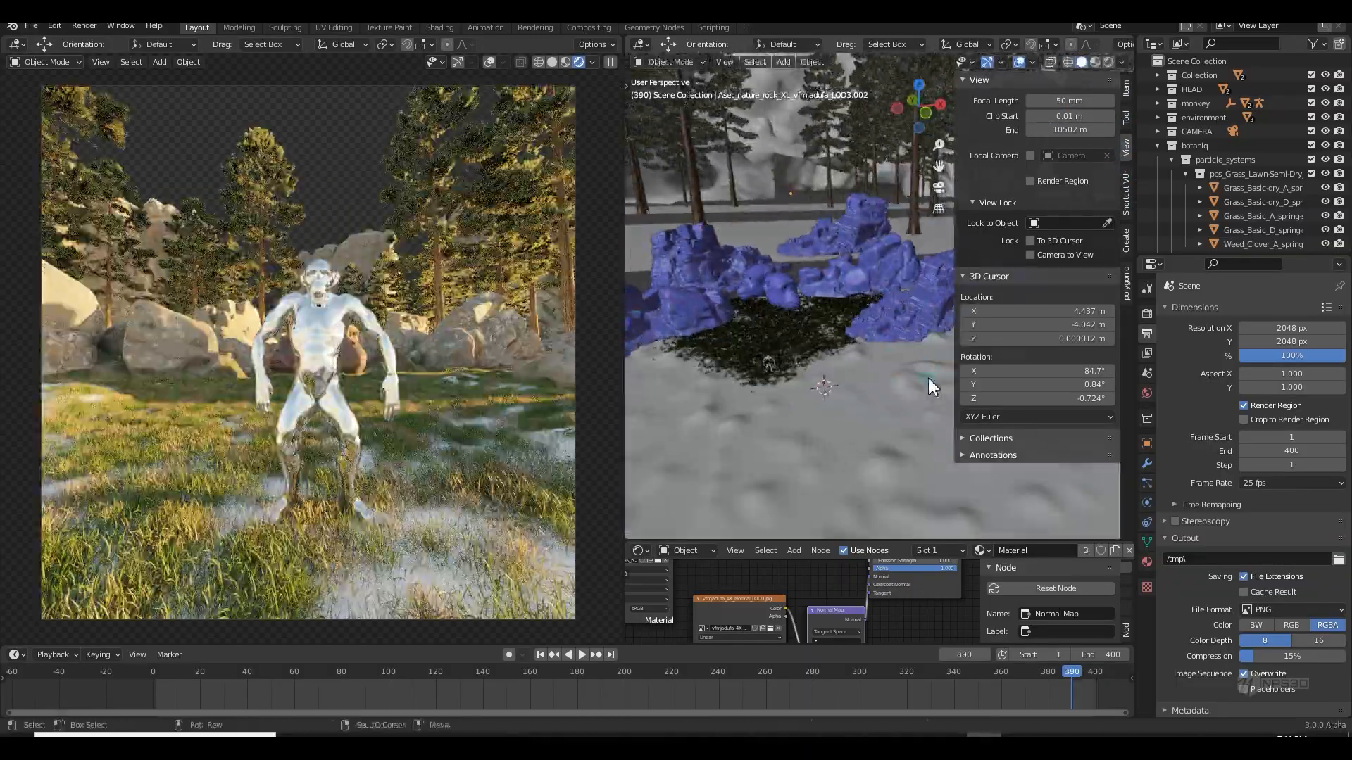
Select the ground plane and hide its lawn grass scatter system in the viewport
{"action": "scroll", "coordinate": [881, 401], "scroll_direction": "down", "scroll_amount": 3}
{"action": "left_click", "coordinate": [880, 398]}
{"action": "left_click", "coordinate": [1126, 285]}
{"action": "scroll", "coordinate": [847, 383], "scroll_direction": "up", "scroll_amount": 3}
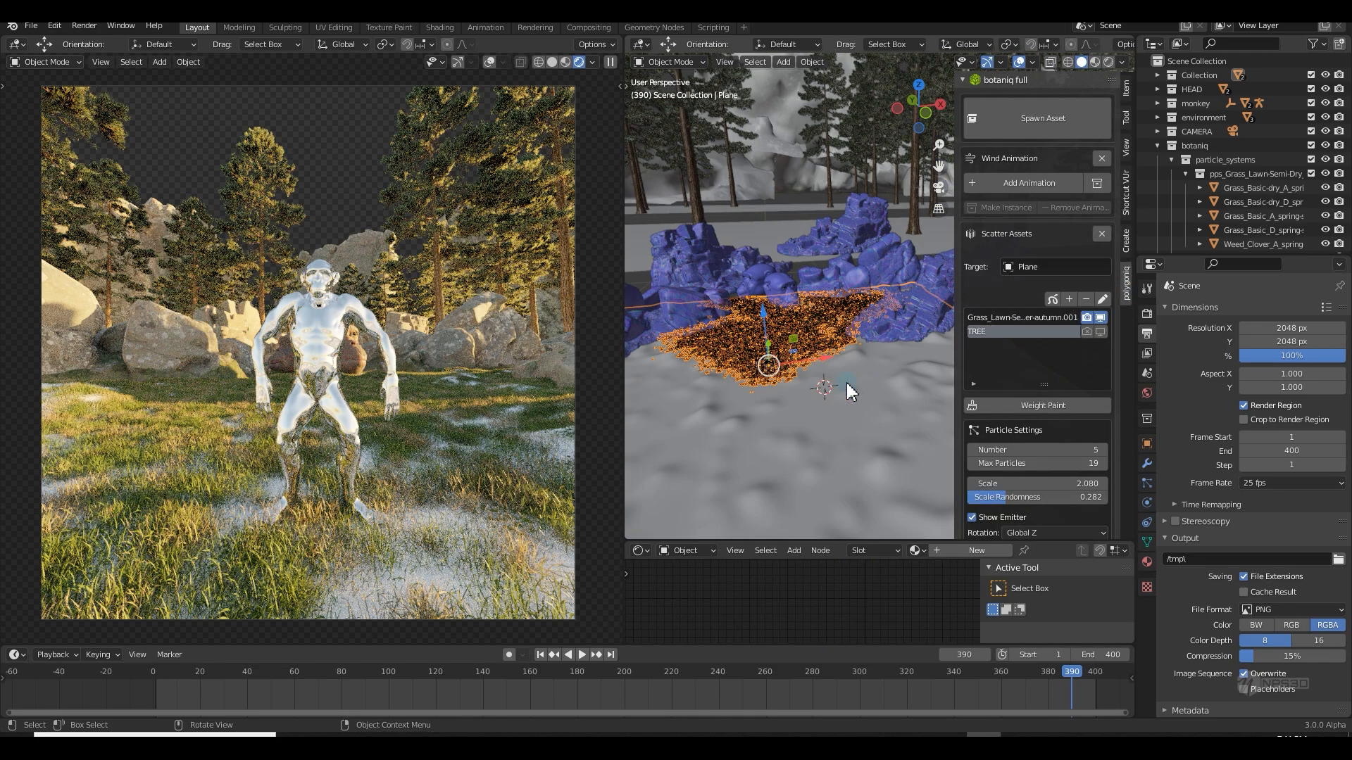
{"action": "left_click", "coordinate": [1021, 318]}
{"action": "left_click", "coordinate": [1100, 317]}
Scatter the With flowers (C) spring-summer grass on the ground plane and set its maximum particles to 1000
{"action": "left_click", "coordinate": [1069, 299]}
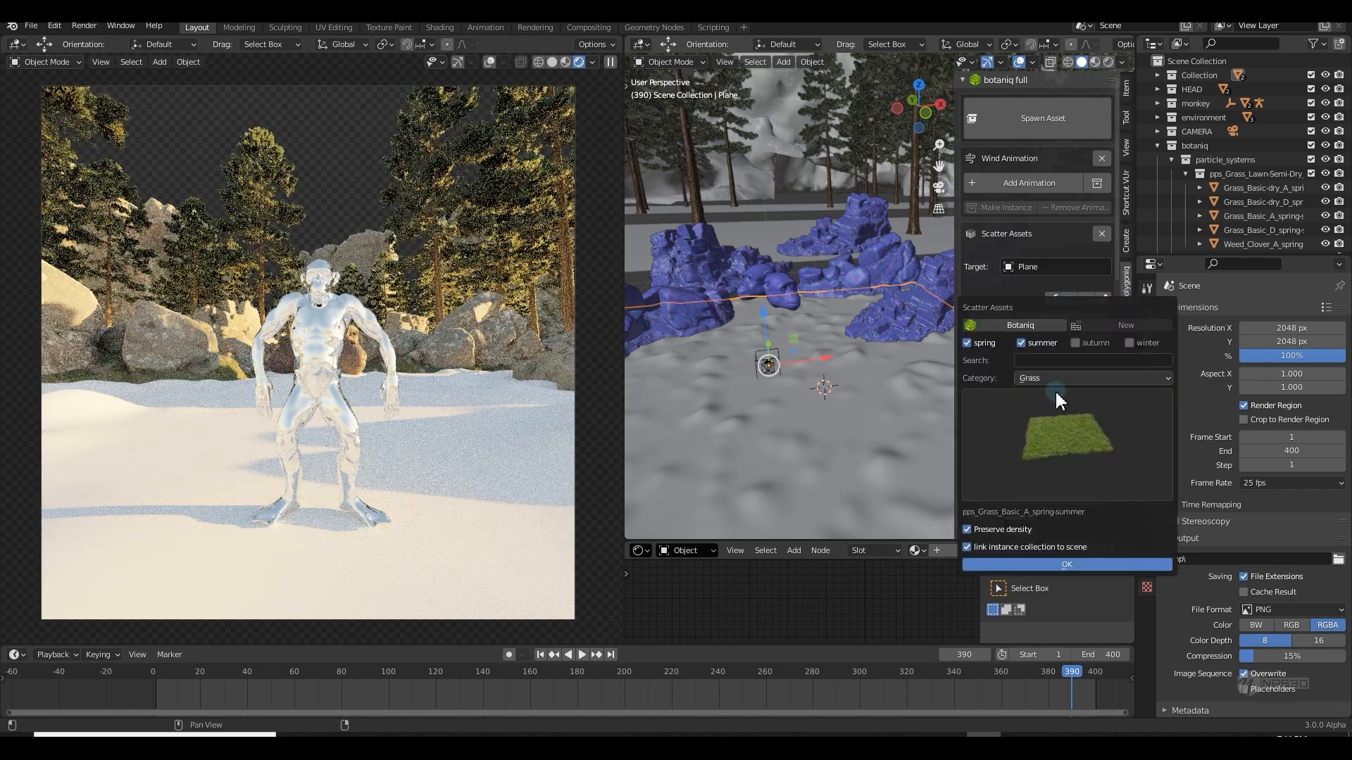
{"action": "left_click", "coordinate": [1026, 425]}
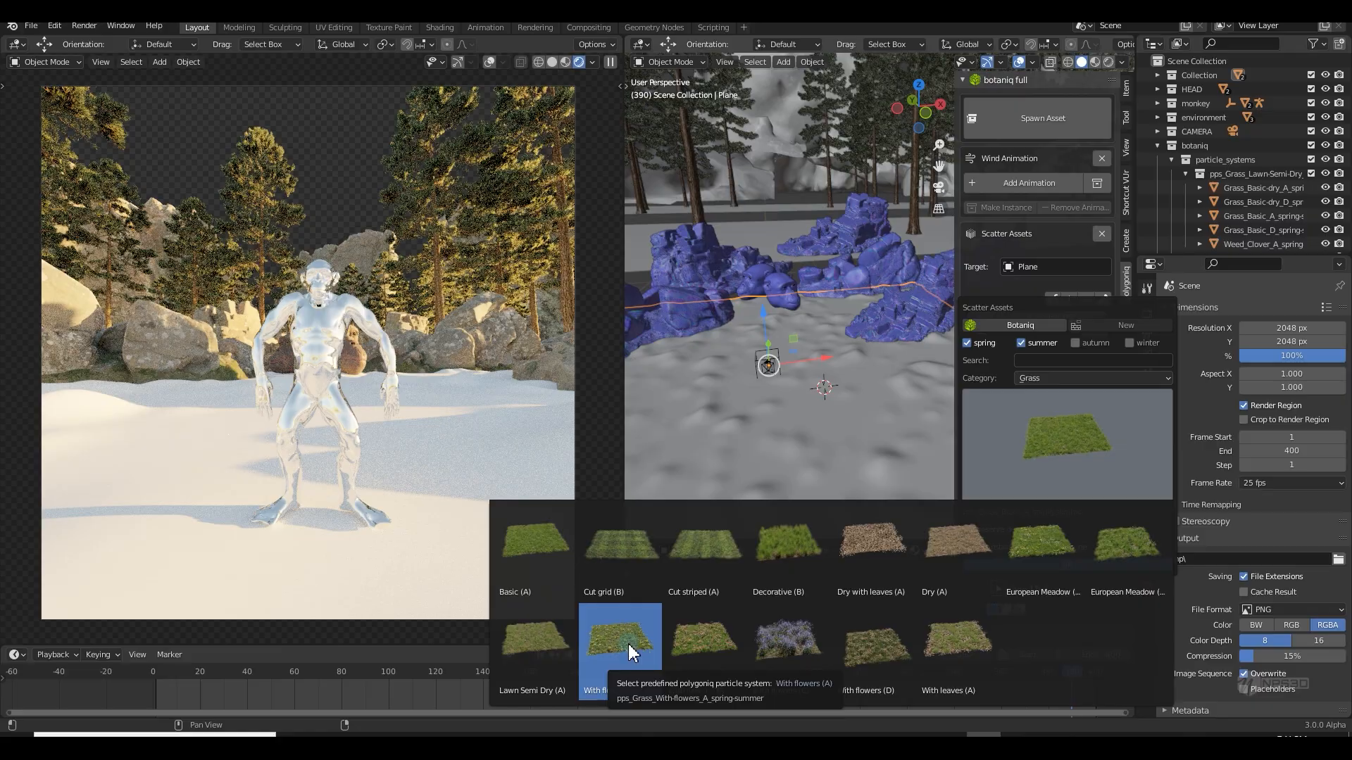
{"action": "left_click", "coordinate": [792, 642]}
{"action": "left_click", "coordinate": [1092, 463]}
{"action": "type", "text": "1"}
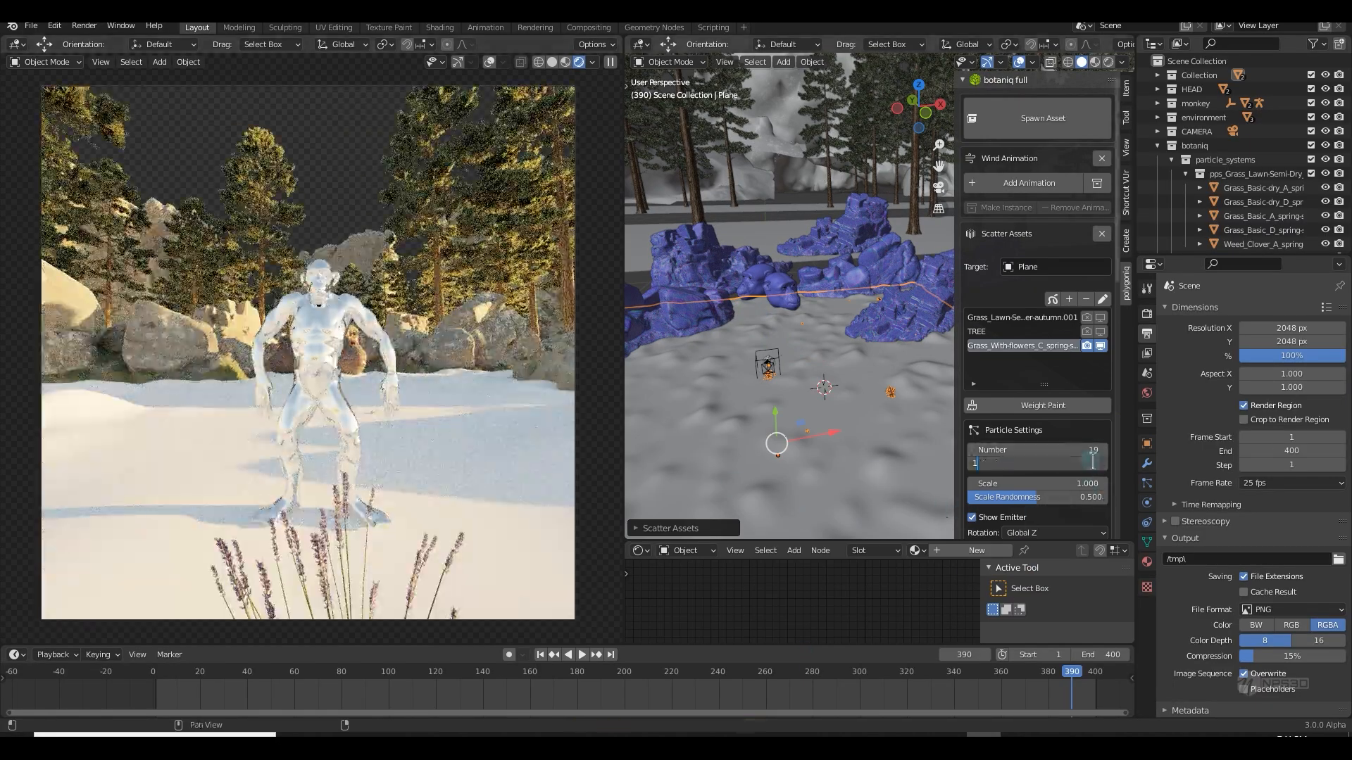
{"action": "type", "text": "000"}
{"action": "key", "text": "Return"}
Recalculate the flower system's density and show the lawn grass again in the viewport
{"action": "scroll", "coordinate": [1067, 442], "scroll_direction": "down", "scroll_amount": 3}
{"action": "left_click", "coordinate": [1044, 532]}
{"action": "left_click", "coordinate": [1101, 233]}
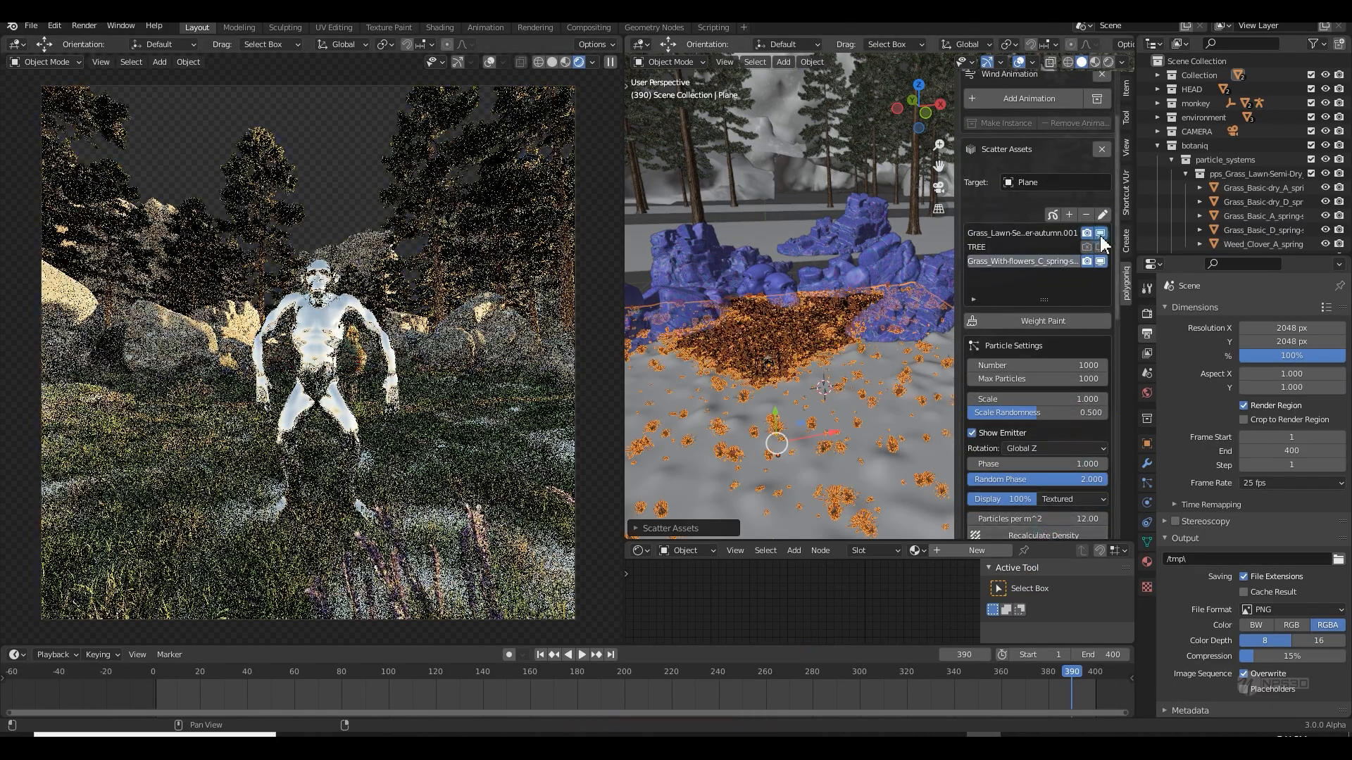
Weight-paint the flower area around the monkey, return to object mode, and reduce the system's particles to 100
{"action": "left_click", "coordinate": [1042, 321]}
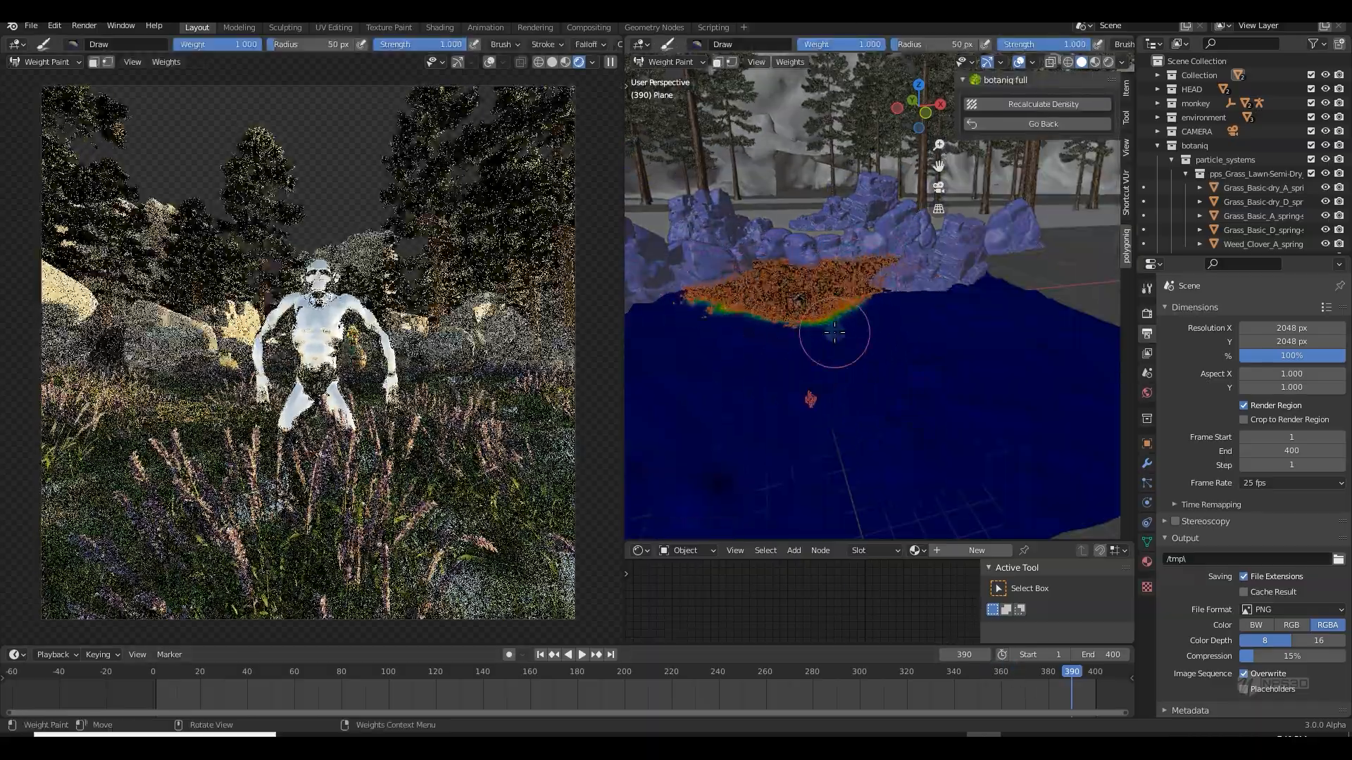
{"action": "left_click", "coordinate": [1036, 123]}
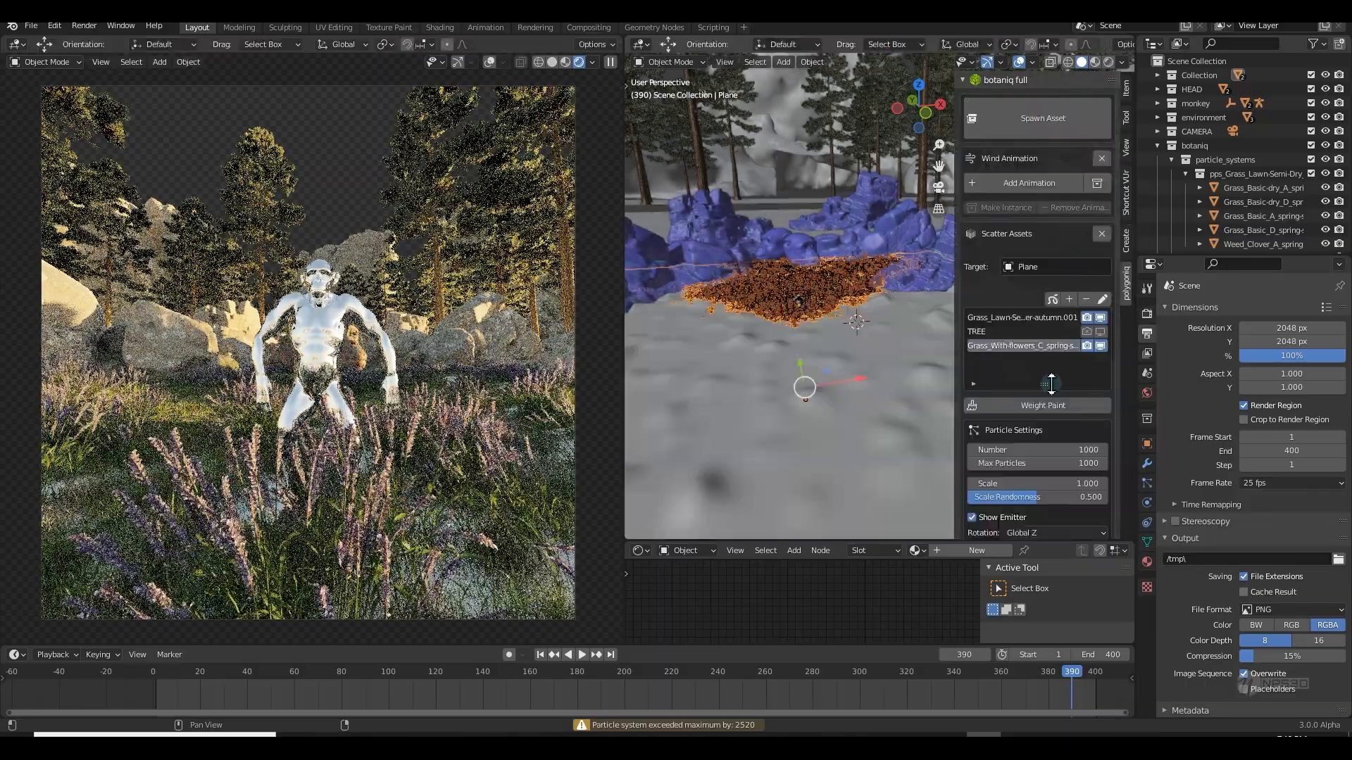
{"action": "scroll", "coordinate": [1063, 486], "scroll_direction": "down", "scroll_amount": 3}
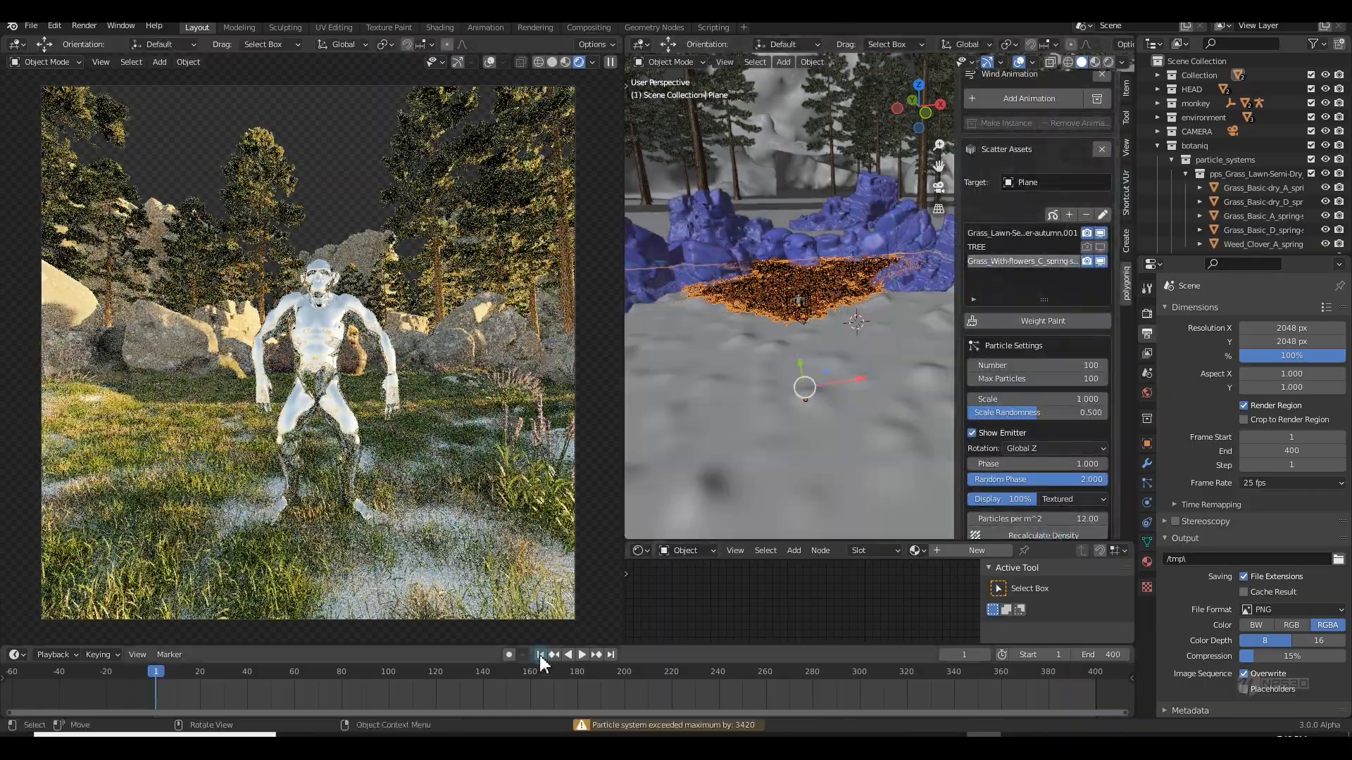
Hide the lawn grass at frame 1 and play the animation to about frame 145 to examine the flower distribution
{"action": "left_click", "coordinate": [540, 655]}
{"action": "left_click", "coordinate": [1100, 233]}
{"action": "left_click", "coordinate": [1086, 233]}
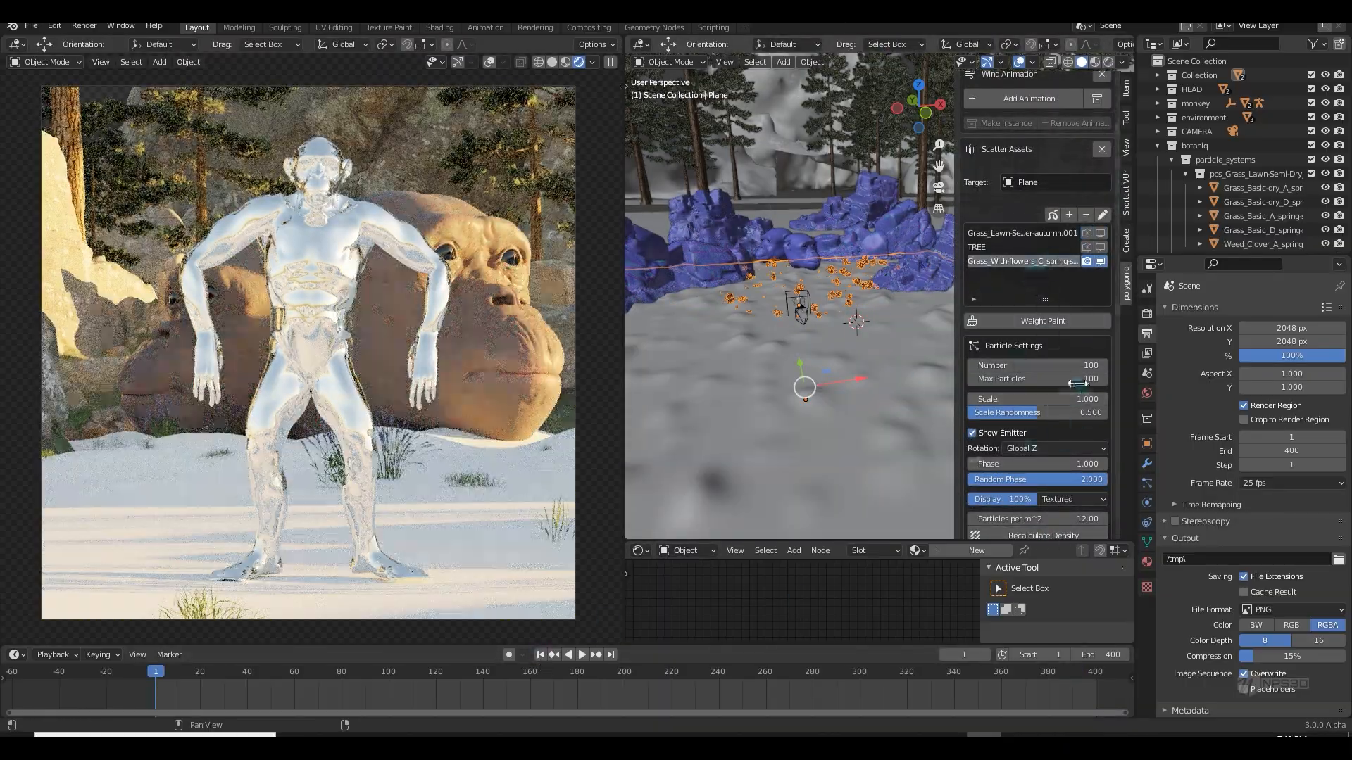
{"action": "key", "text": "space"}
{"action": "left_click", "coordinate": [452, 672]}
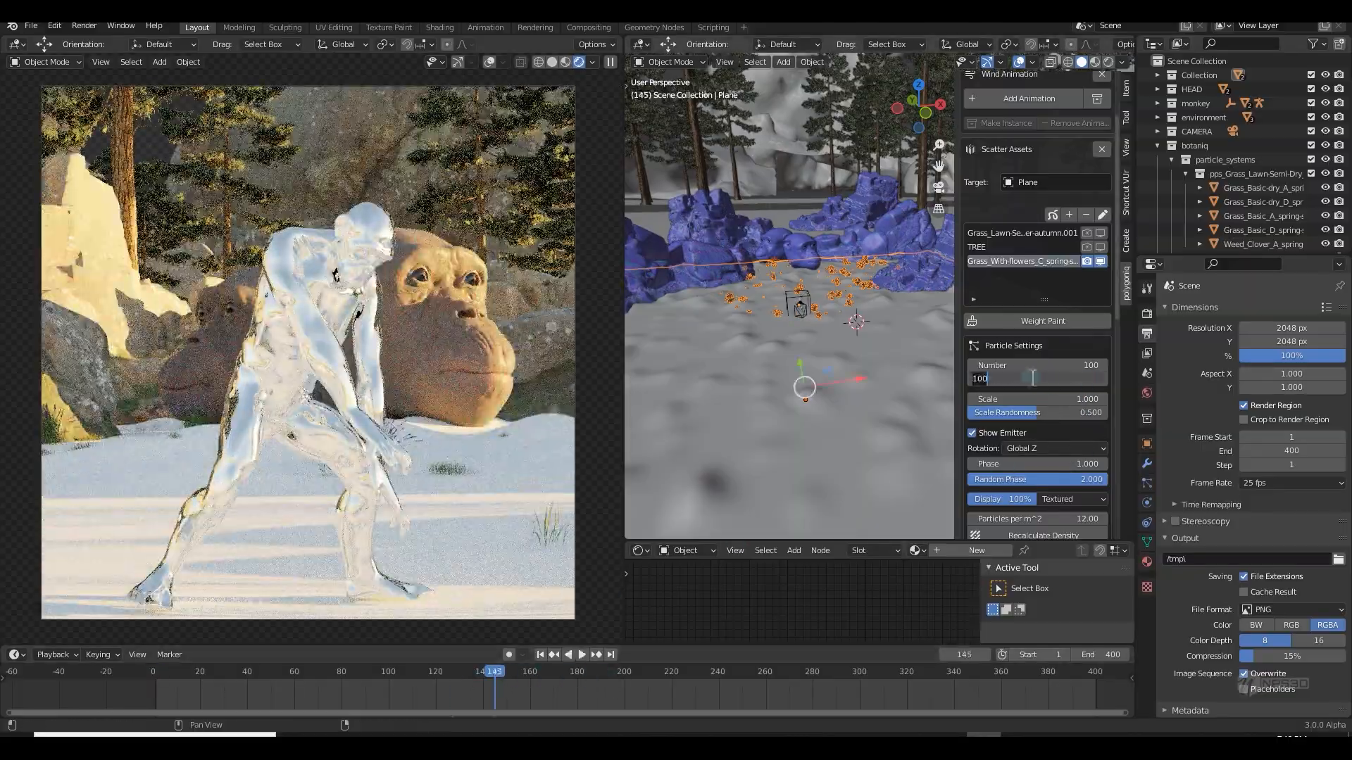
Recalculate the flower density, go to the end of the animation and show the lawn grass in viewport and render
{"action": "left_click", "coordinate": [1034, 537]}
{"action": "left_click_drag", "start_coordinate": [791, 677], "coordinate": [1089, 670]}
{"action": "left_click", "coordinate": [1087, 233]}
{"action": "left_click", "coordinate": [1100, 233]}
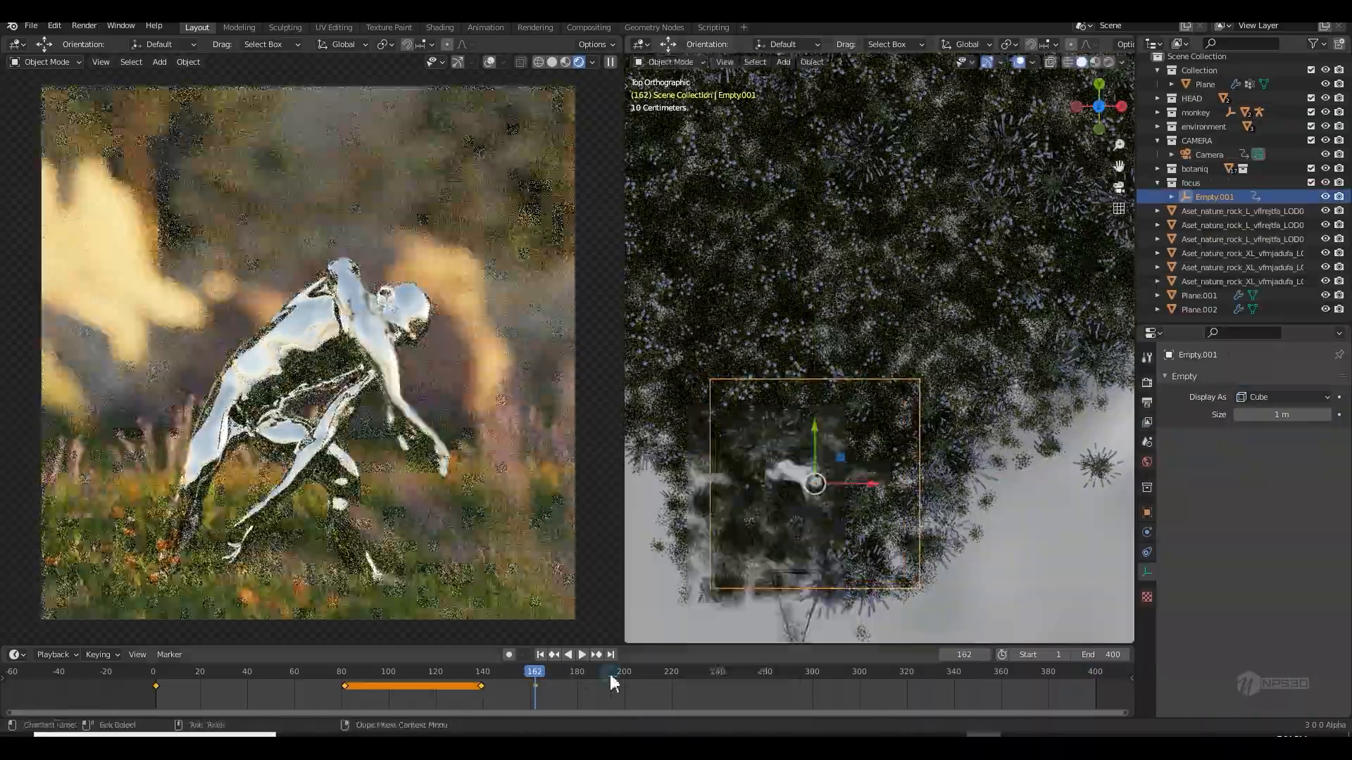
At about frame 180, move the focus Empty.001 along X onto the monkey and insert a keyframe
{"action": "left_click", "coordinate": [578, 672]}
{"action": "left_click_drag", "start_coordinate": [842, 483], "coordinate": [799, 483]}
{"action": "key", "text": "i"}
{"action": "left_click", "coordinate": [793, 465]}
At about frame 199, shift the focus empty slightly along Y and X onto the monkey and insert a keyframe
{"action": "left_click", "coordinate": [622, 671]}
{"action": "left_click_drag", "start_coordinate": [772, 427], "coordinate": [772, 415]}
{"action": "left_click_drag", "start_coordinate": [831, 472], "coordinate": [823, 472]}
{"action": "key", "text": "i"}
{"action": "left_click", "coordinate": [804, 464]}
At frame 221, move the focus Empty.001 onto the monkey's body and insert a location keyframe
{"action": "left_click", "coordinate": [674, 672]}
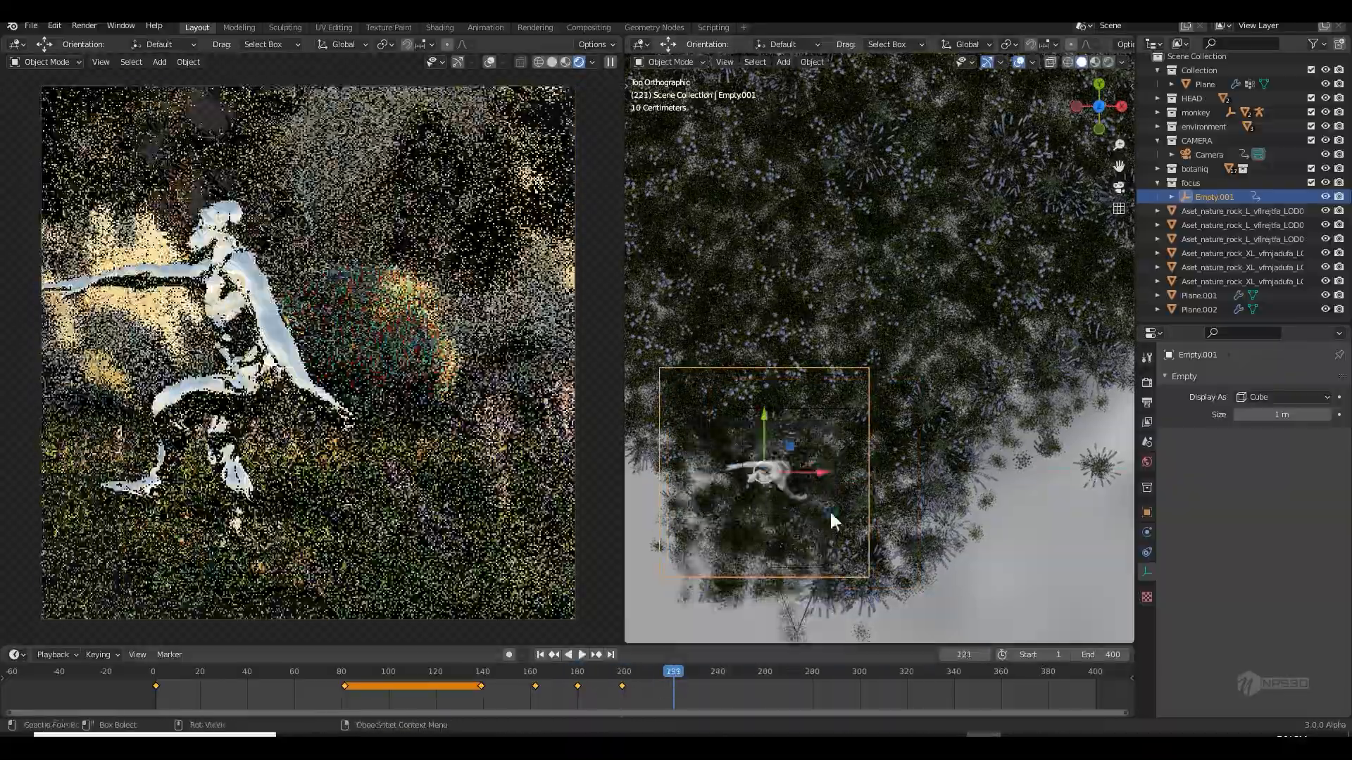
{"action": "scroll", "coordinate": [790, 506], "scroll_direction": "up", "scroll_amount": 4}
{"action": "middle_click_drag", "start_coordinate": [789, 505], "coordinate": [893, 392], "text": "shift"}
{"action": "left_click_drag", "start_coordinate": [801, 490], "coordinate": [772, 463]}
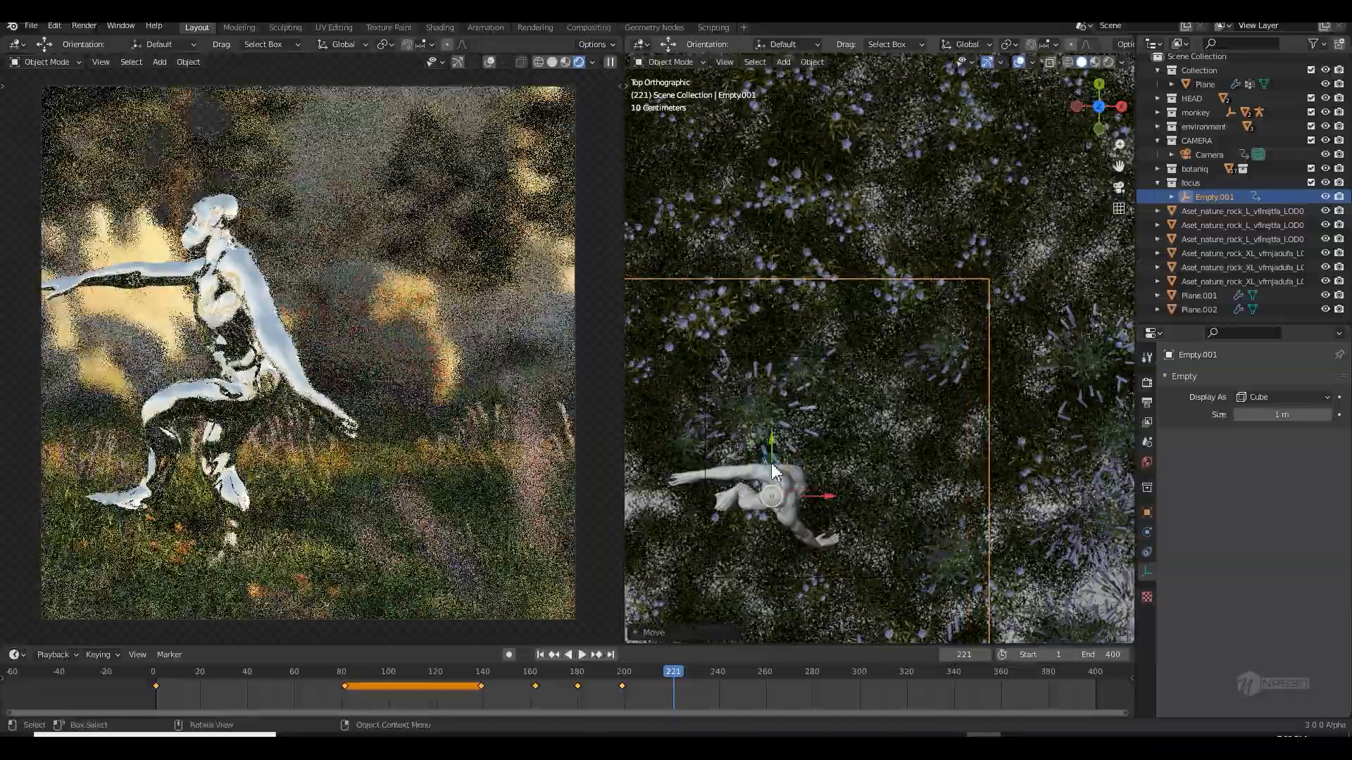
{"action": "key", "text": "i"}
{"action": "left_click", "coordinate": [770, 465]}
At about frame 240, insert another location keyframe for the focus empty
{"action": "left_click", "coordinate": [718, 671]}
{"action": "key", "text": "i"}
{"action": "left_click", "coordinate": [791, 505]}
At about frame 263, shift the focus empty along X and Y onto the monkey and insert a location keyframe
{"action": "left_click", "coordinate": [772, 674]}
{"action": "key", "text": "g"}
{"action": "key", "text": "x"}
{"action": "left_click", "coordinate": [859, 481]}
{"action": "left_click_drag", "start_coordinate": [825, 467], "coordinate": [828, 448]}
{"action": "key", "text": "i"}
{"action": "left_click", "coordinate": [828, 450]}
At about frame 320, reposition the focus empty on the monkey and insert a location keyframe
{"action": "left_click", "coordinate": [814, 674]}
{"action": "left_click", "coordinate": [859, 673]}
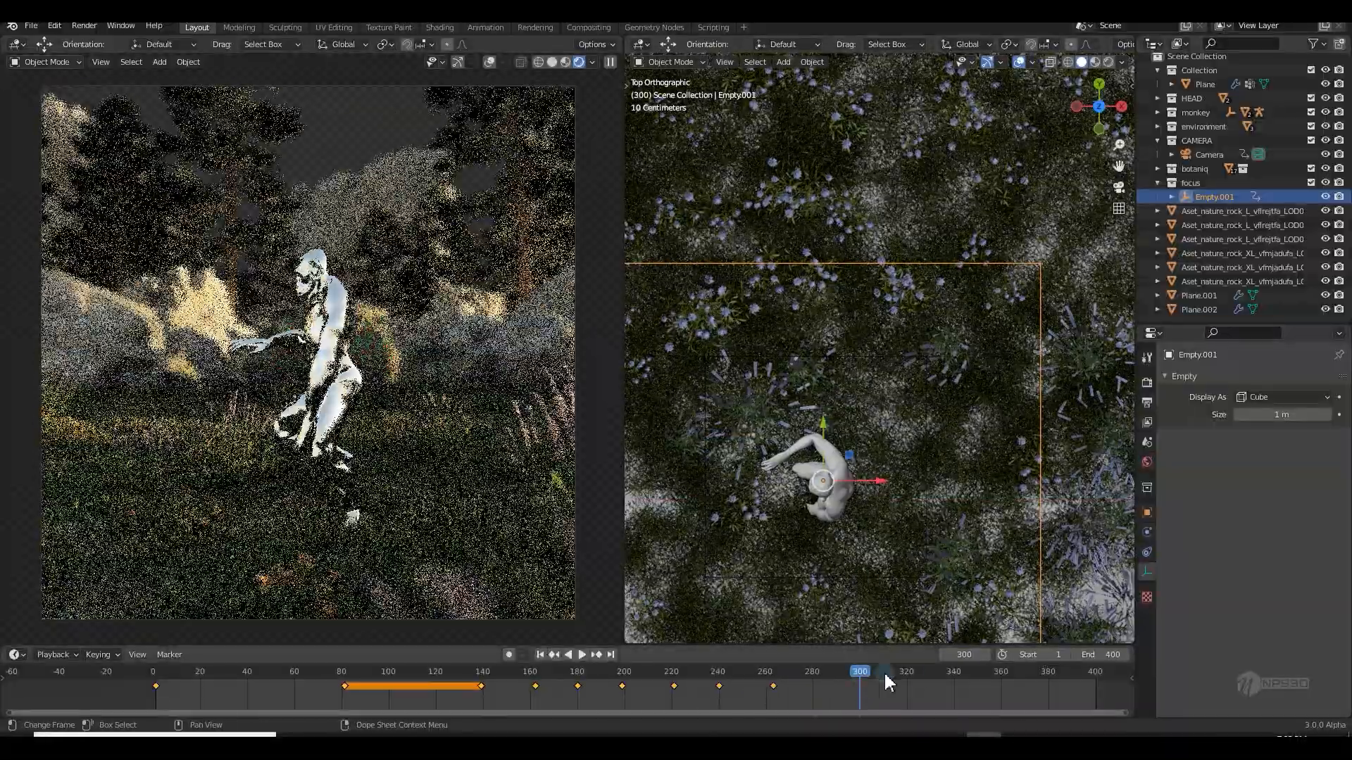
{"action": "left_click", "coordinate": [906, 674]}
{"action": "key", "text": "g"}
{"action": "left_click", "coordinate": [836, 469]}
{"action": "key", "text": "i"}
{"action": "left_click", "coordinate": [837, 470]}
At frame 380, move the focus empty to the monkey's new position and insert a location keyframe
{"action": "left_click", "coordinate": [952, 674]}
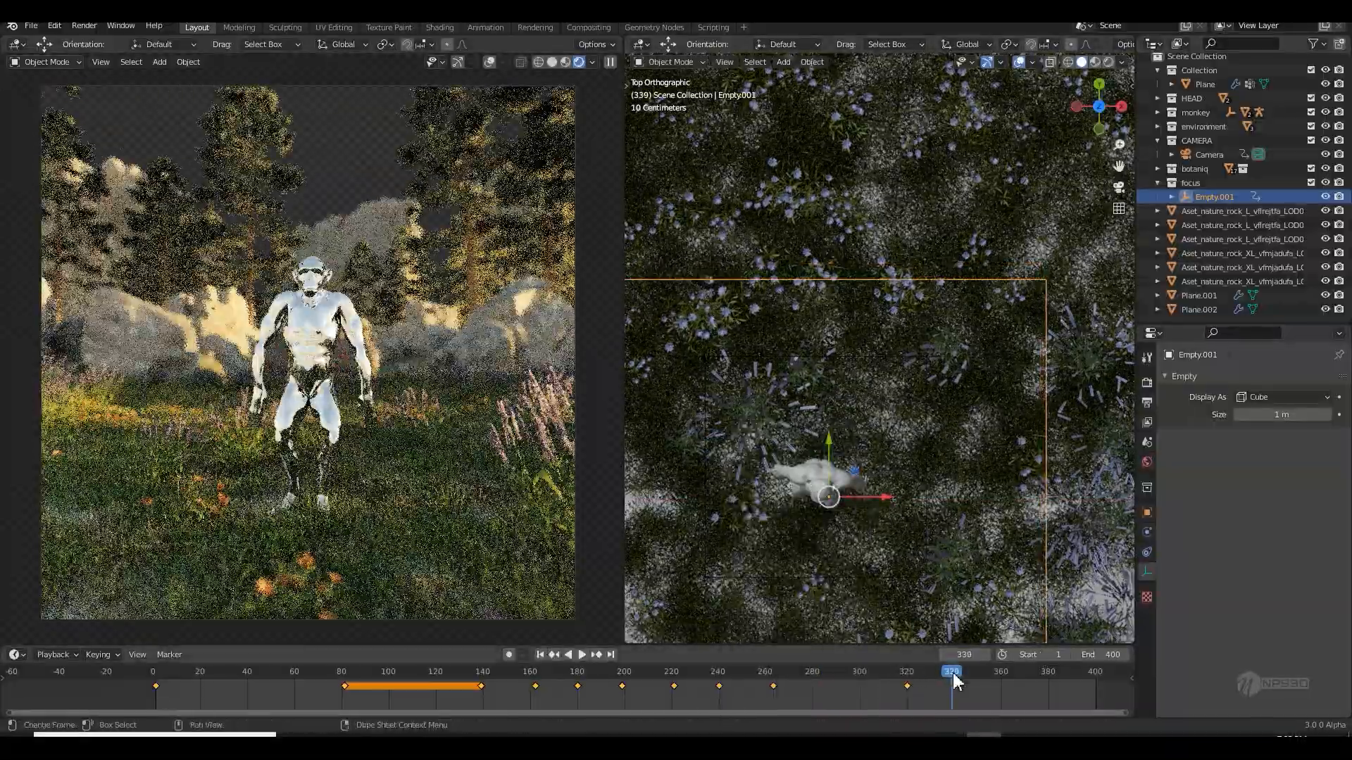
{"action": "left_click", "coordinate": [1049, 673]}
{"action": "key", "text": "g"}
{"action": "left_click", "coordinate": [820, 470]}
{"action": "key", "text": "i"}
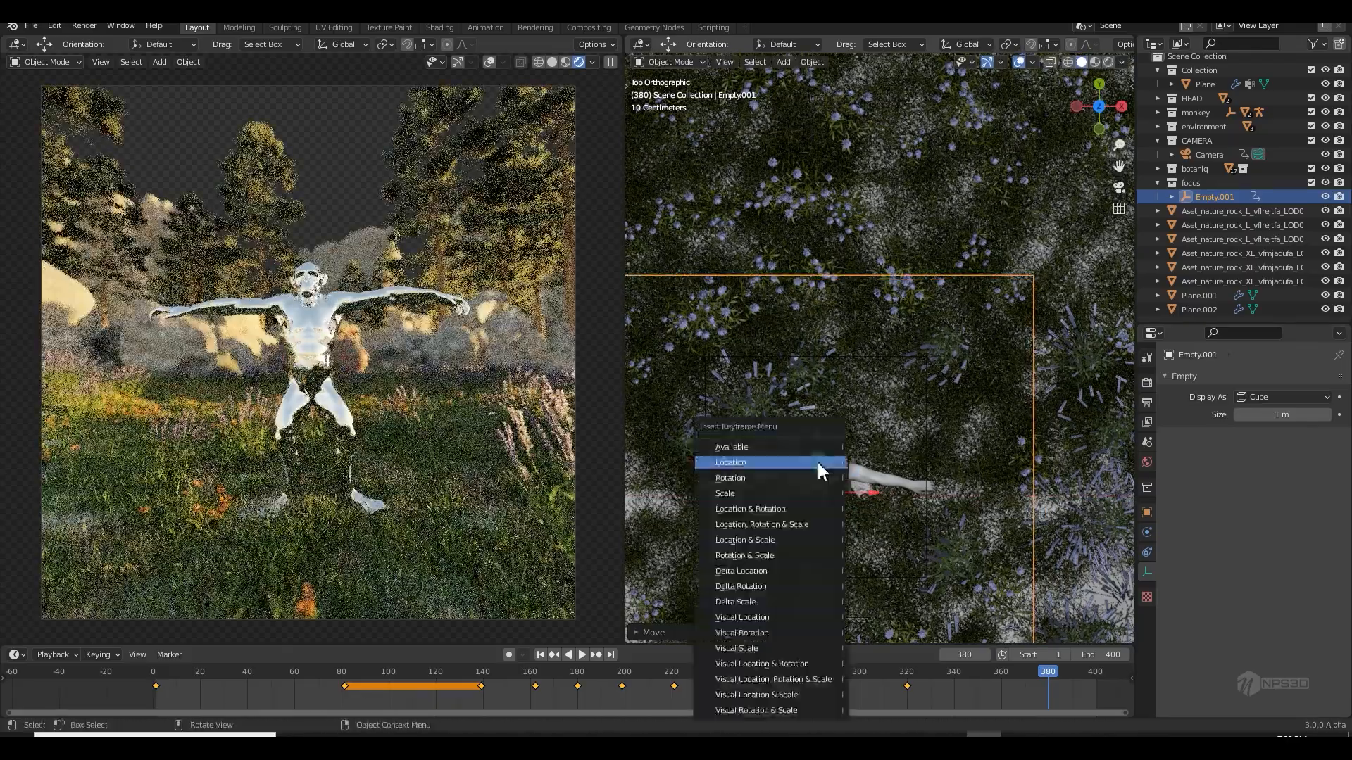
{"action": "left_click", "coordinate": [821, 471]}
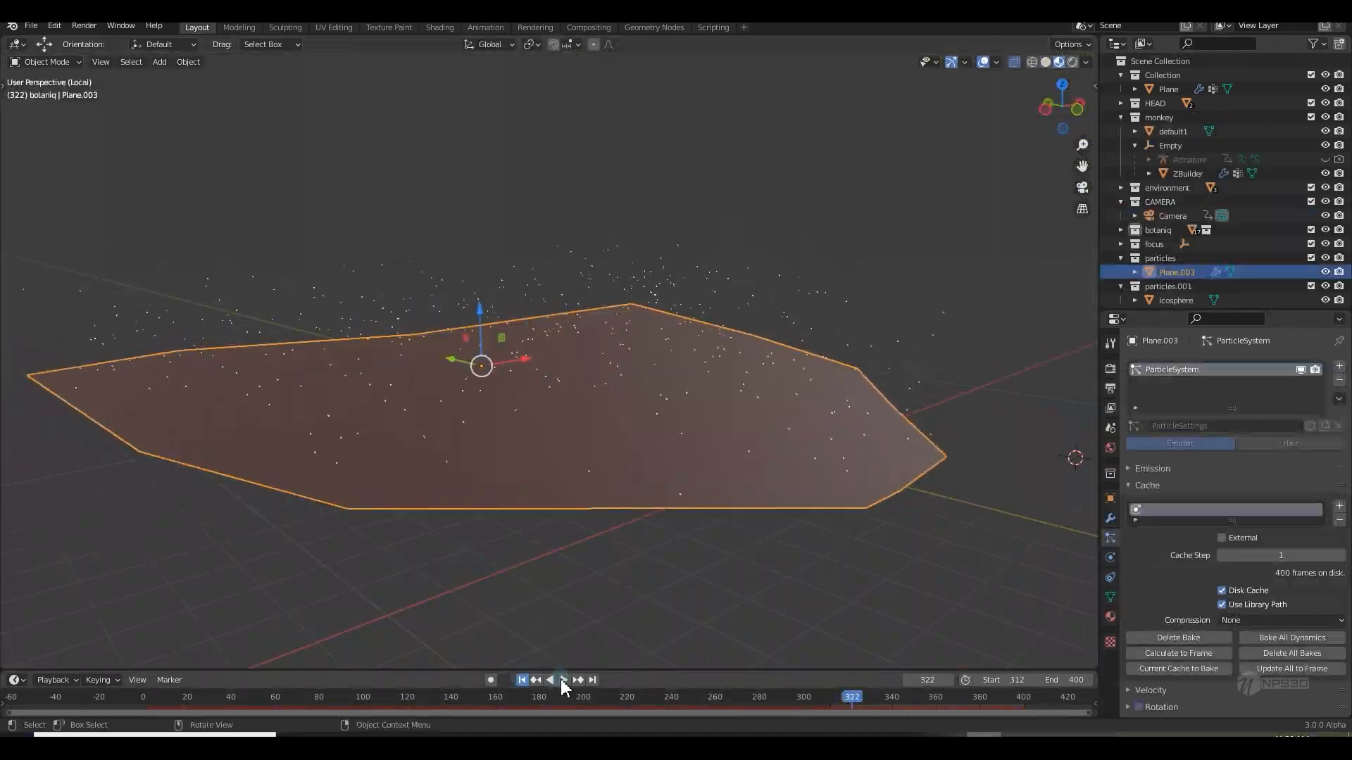
Examine the Plane.003 particle animation over the meadow around the monkey and look at the scene through the camera
{"action": "middle_click_drag", "start_coordinate": [645, 535], "coordinate": [683, 539]}
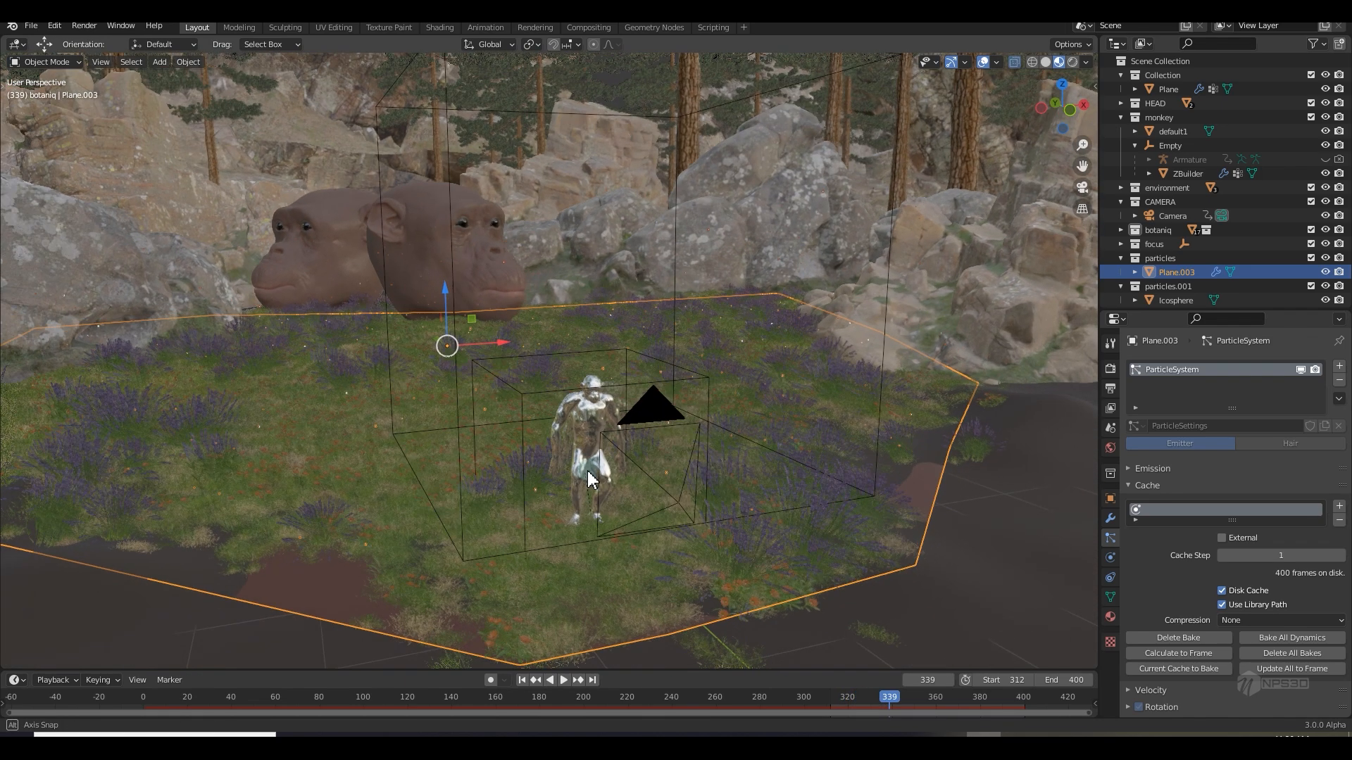
{"action": "middle_click_drag", "start_coordinate": [620, 477], "coordinate": [624, 477], "text": "shift"}
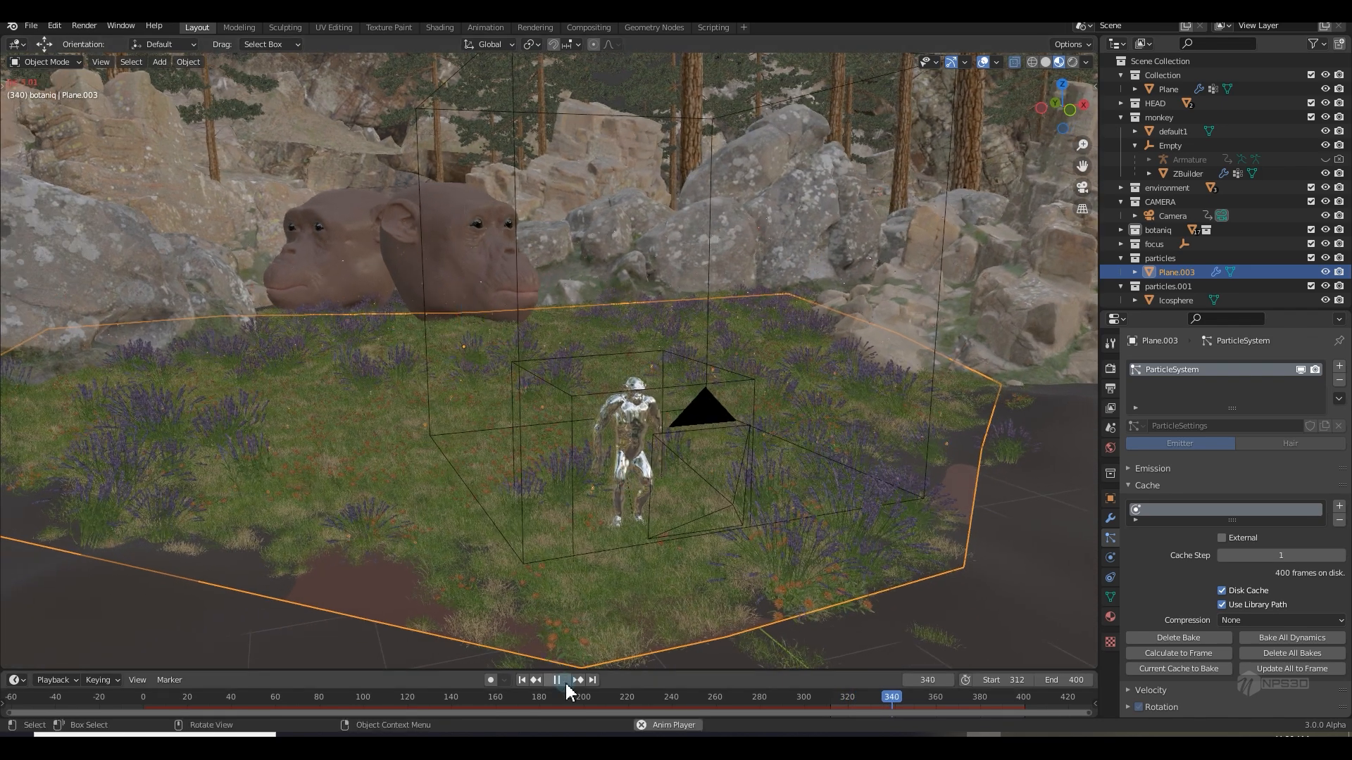
{"action": "left_click", "coordinate": [1082, 188]}
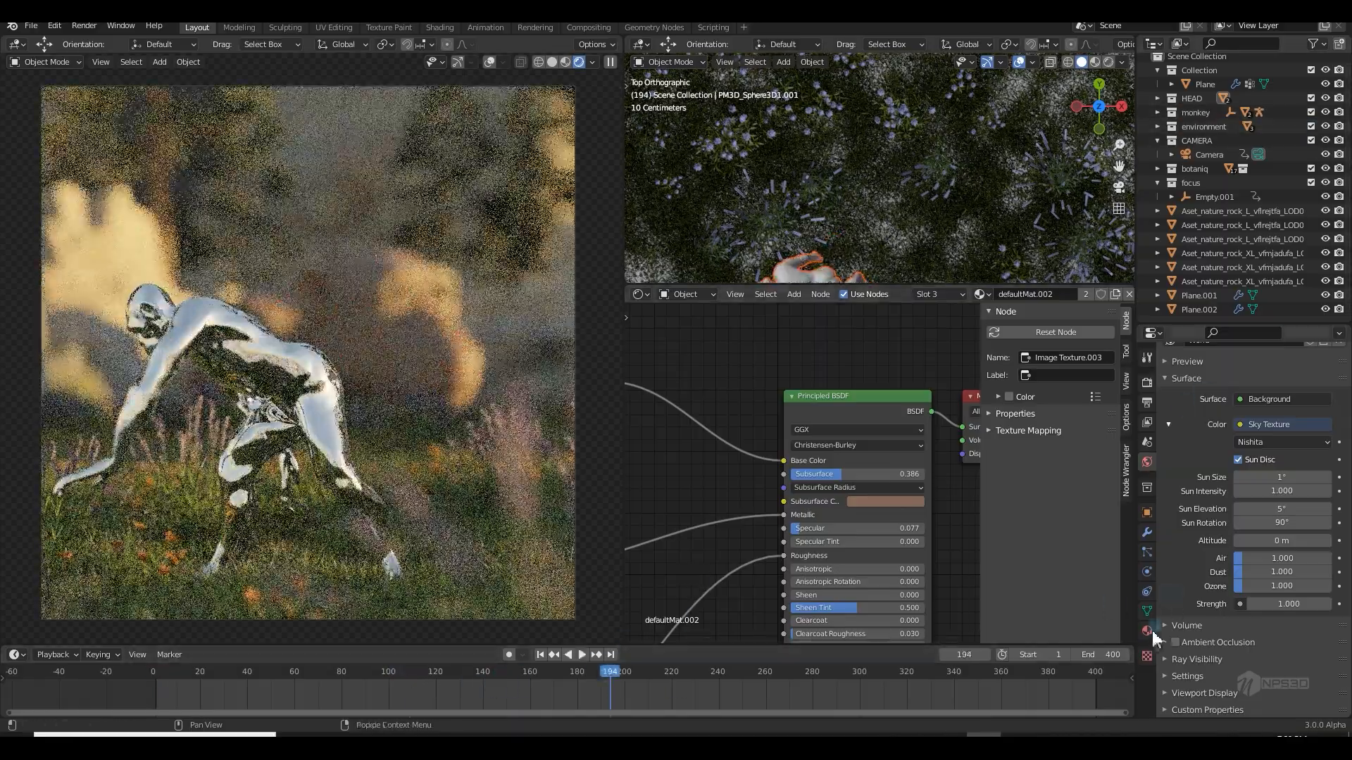
Select the camera and, at frame 201, clear the keyframes on its depth-of-field F-Stop
{"action": "left_click", "coordinate": [1146, 513]}
{"action": "left_click", "coordinate": [1209, 154]}
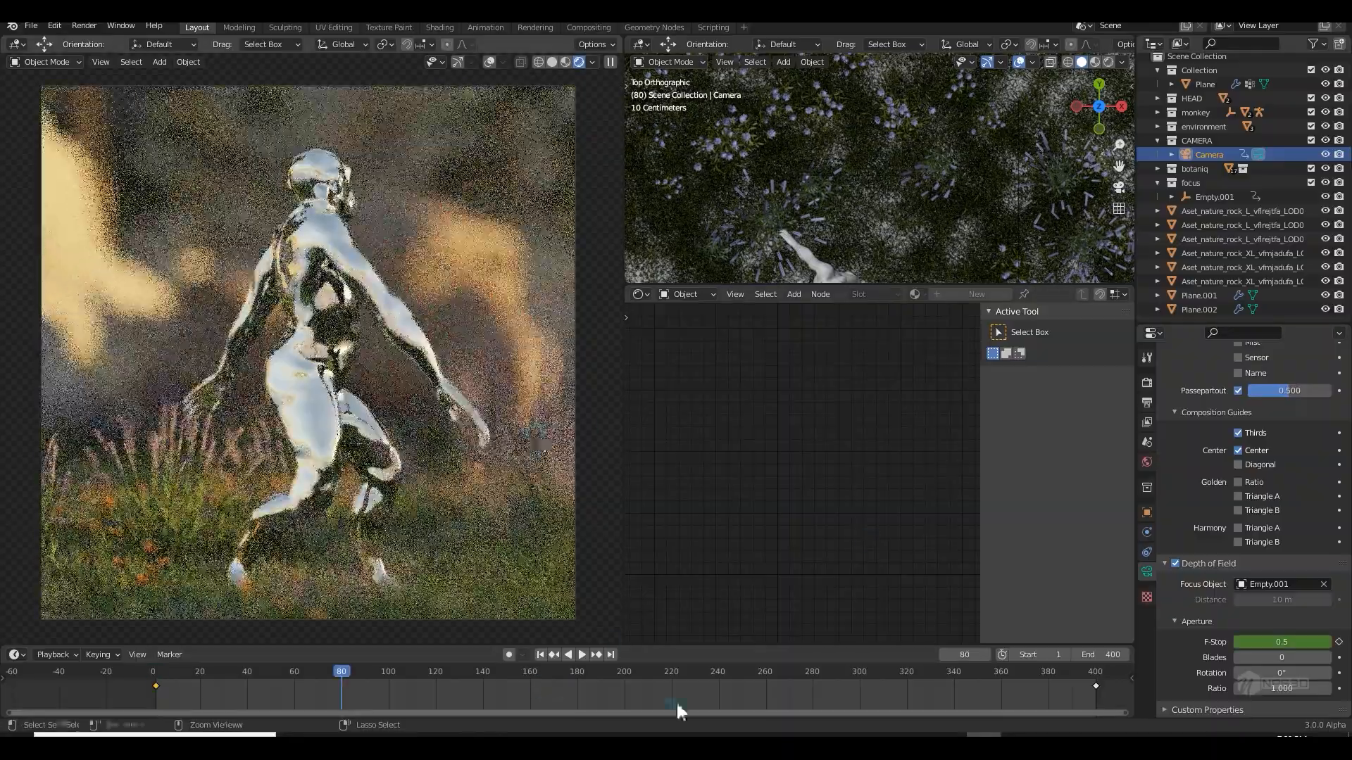
{"action": "left_click", "coordinate": [627, 675]}
{"action": "right_click", "coordinate": [1238, 640]}
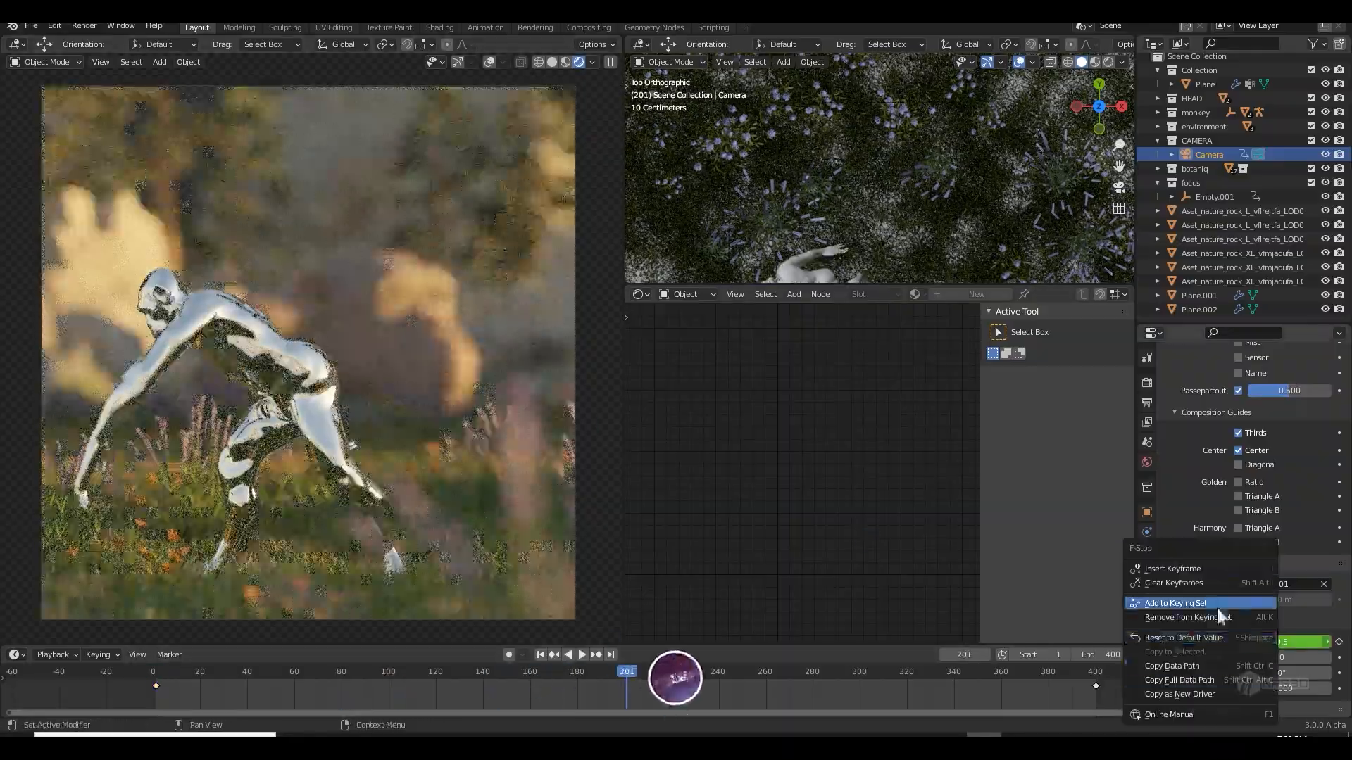
{"action": "left_click", "coordinate": [1212, 583]}
Raise the metallic monkey material's Clearcoat Roughness to about 0.35, adjust its Roughness slightly at frame 312, and save the file
{"action": "left_click", "coordinate": [361, 421]}
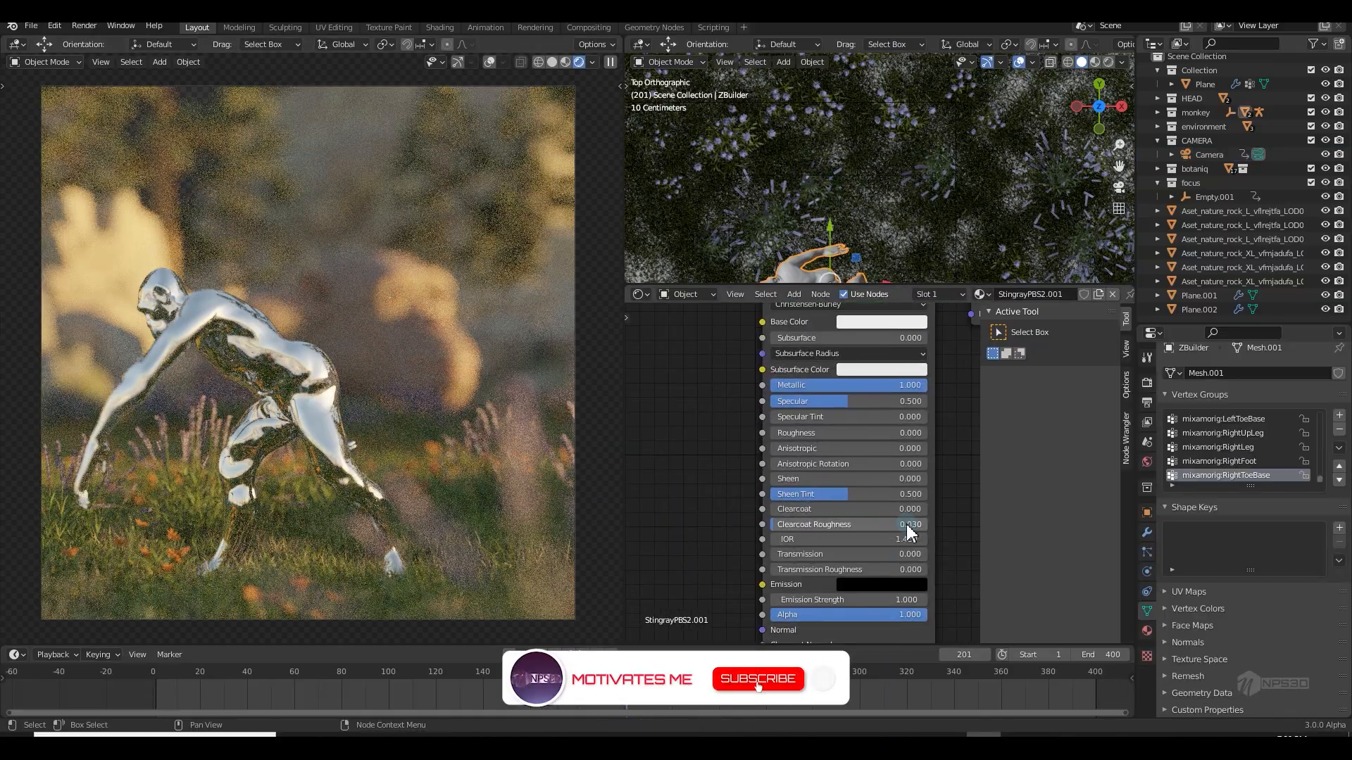
{"action": "left_click", "coordinate": [302, 675]}
{"action": "left_click", "coordinate": [888, 673]}
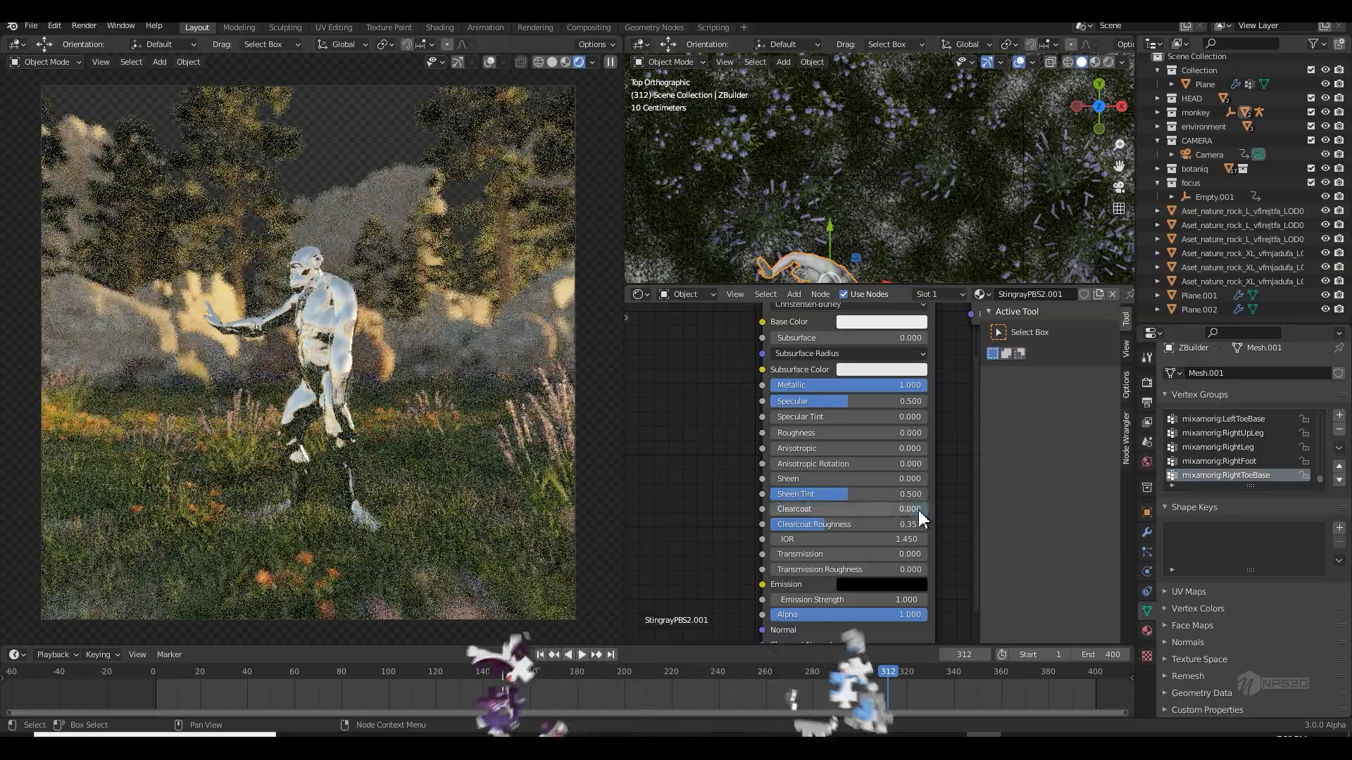
{"action": "left_click_drag", "start_coordinate": [794, 431], "coordinate": [800, 431]}
{"action": "key", "text": "ctrl+s"}
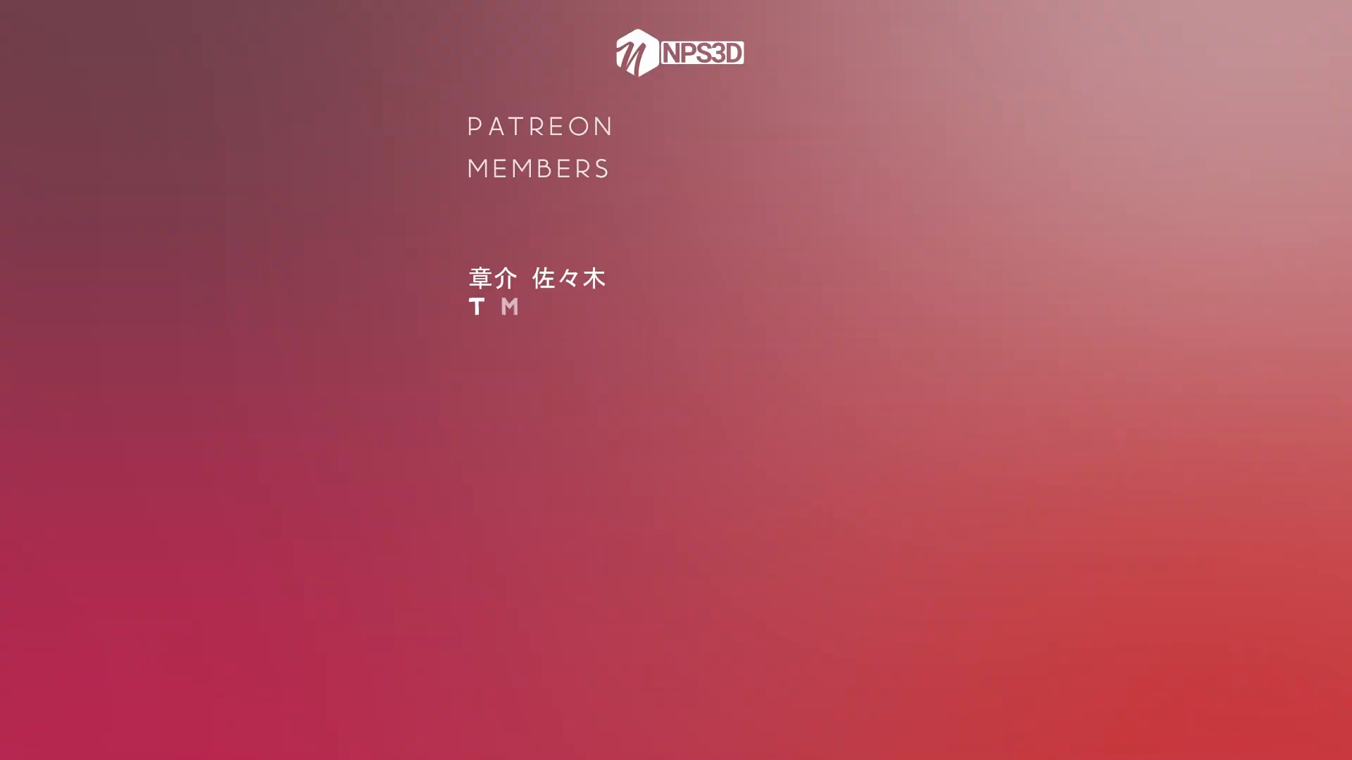